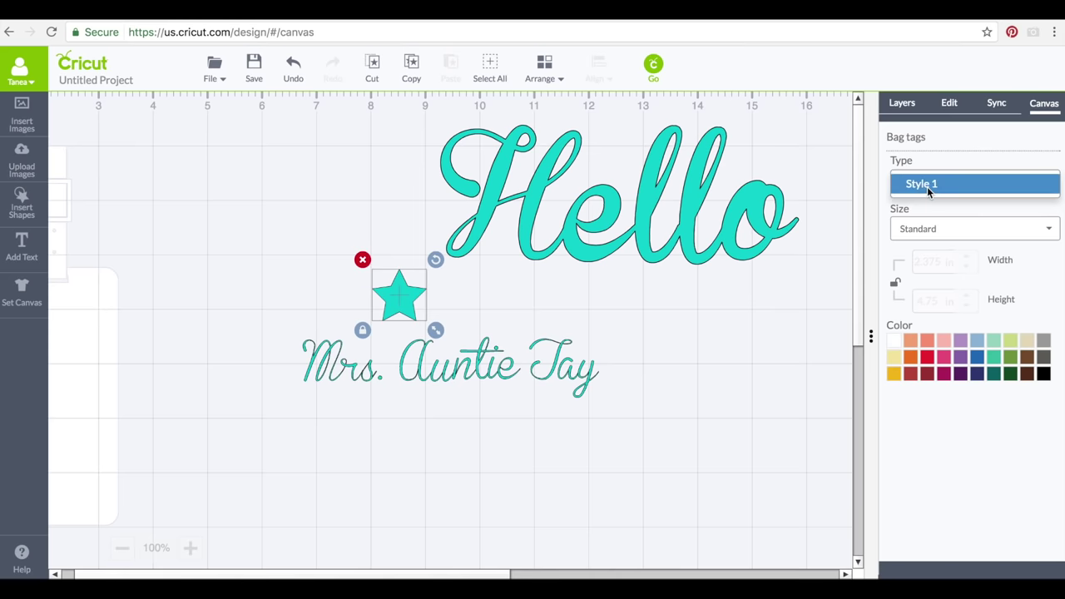
left_click(927, 230)
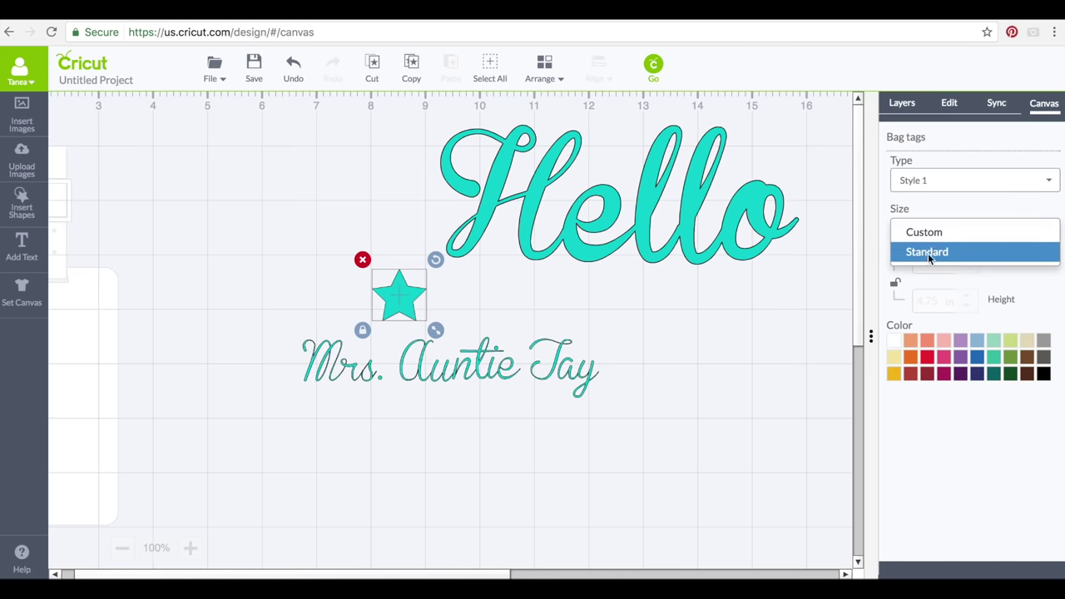
left_click(927, 251)
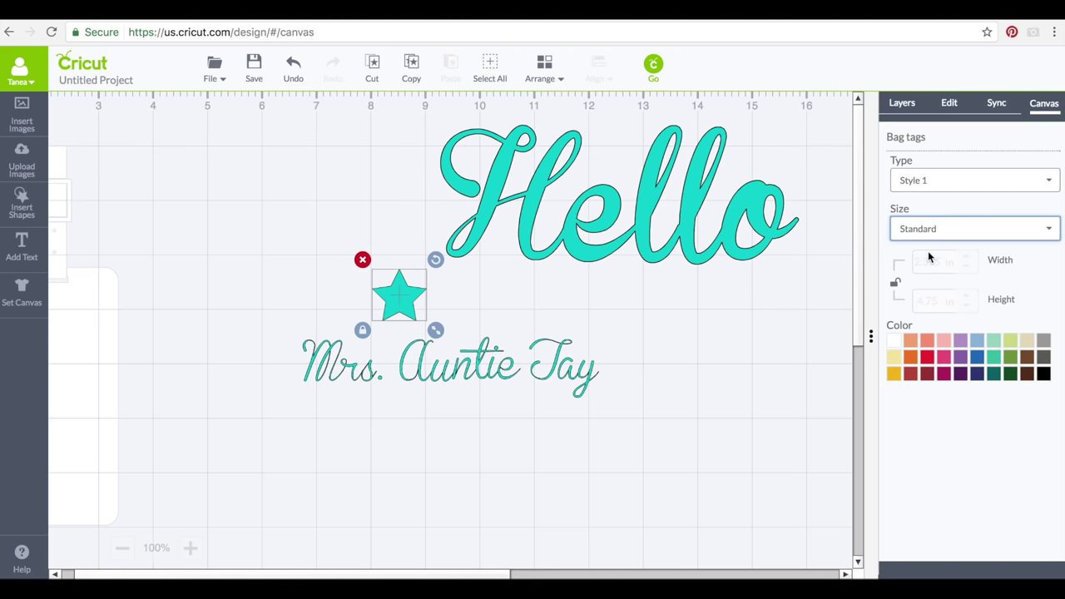
left_click(926, 237)
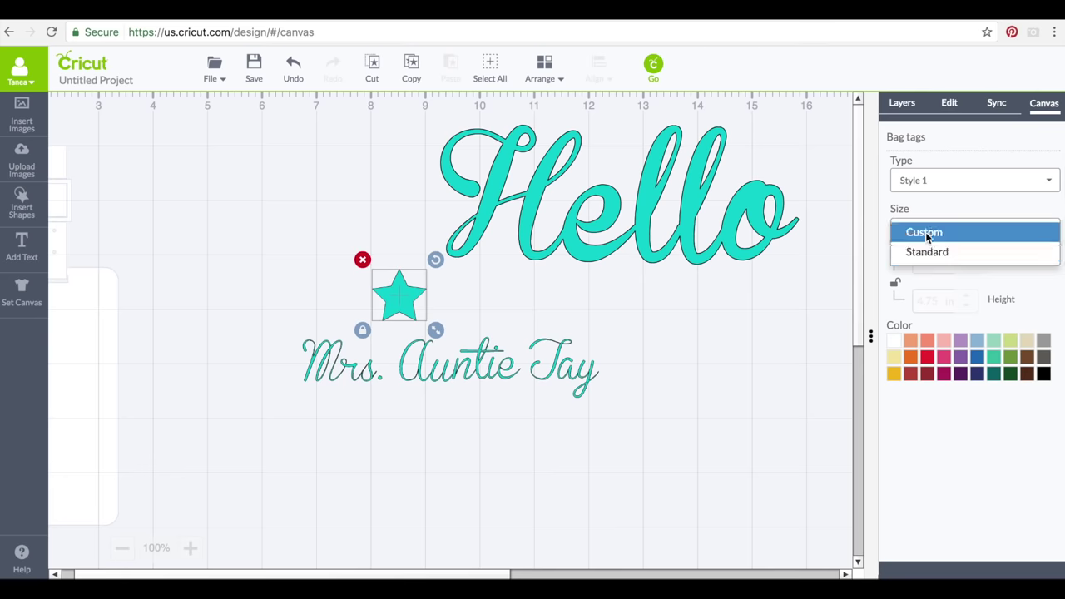
left_click(929, 436)
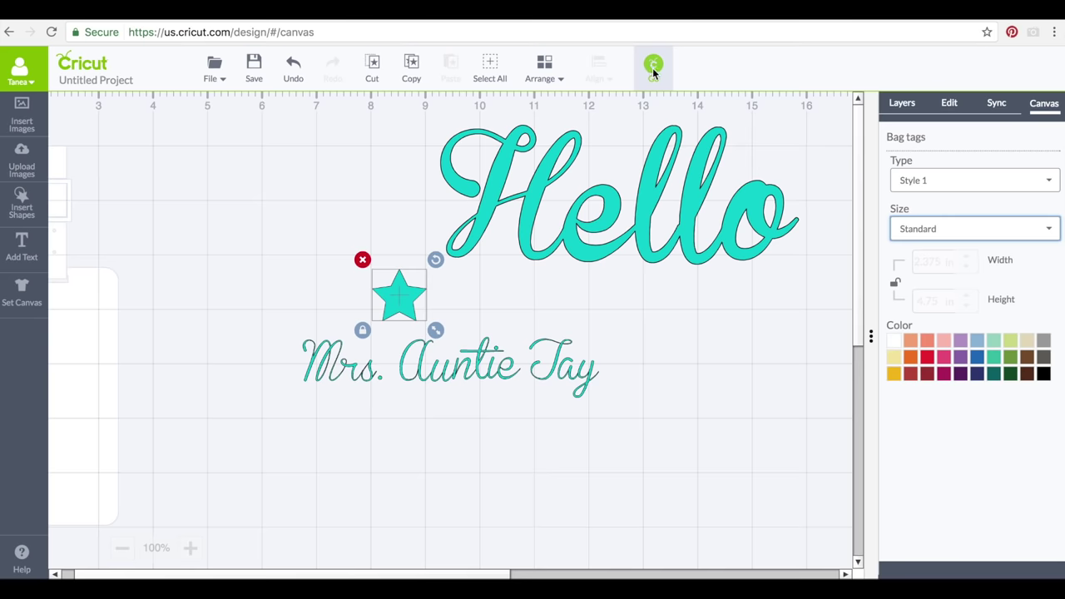
left_click(545, 72)
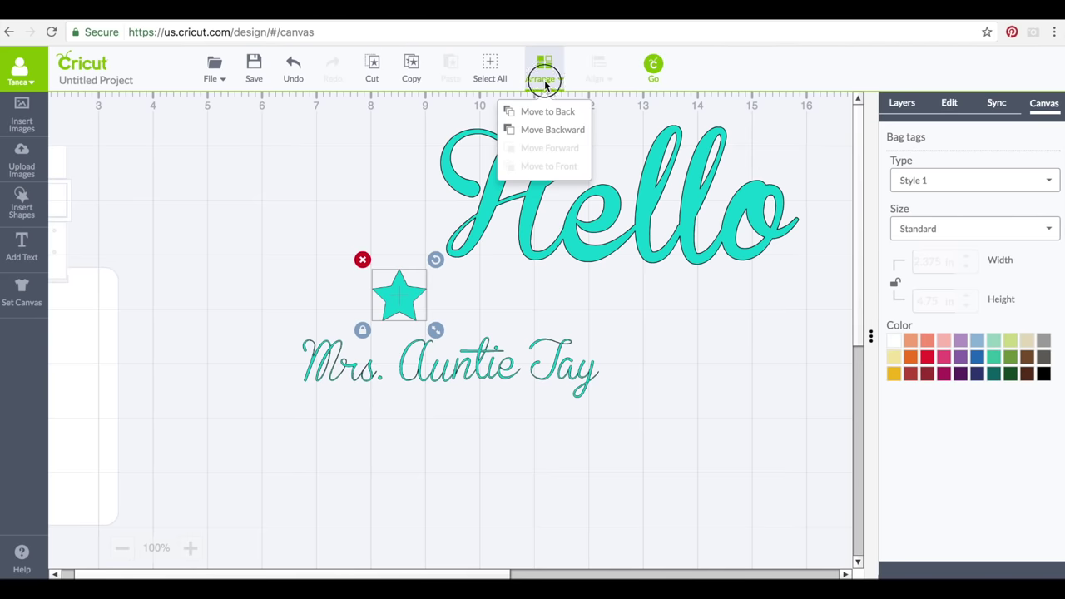
right_click(533, 212)
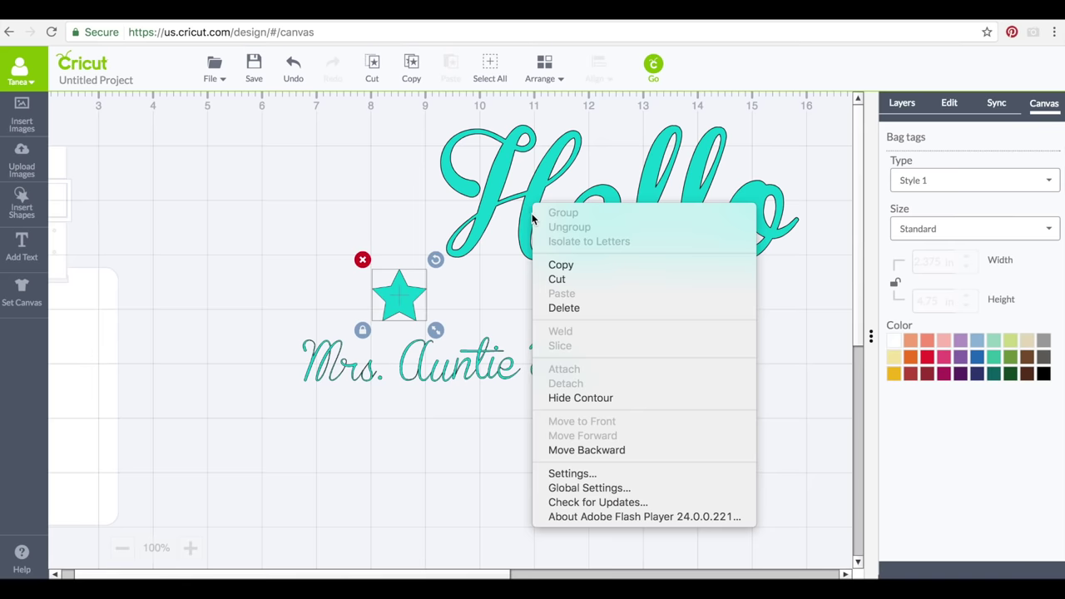
left_click(487, 246)
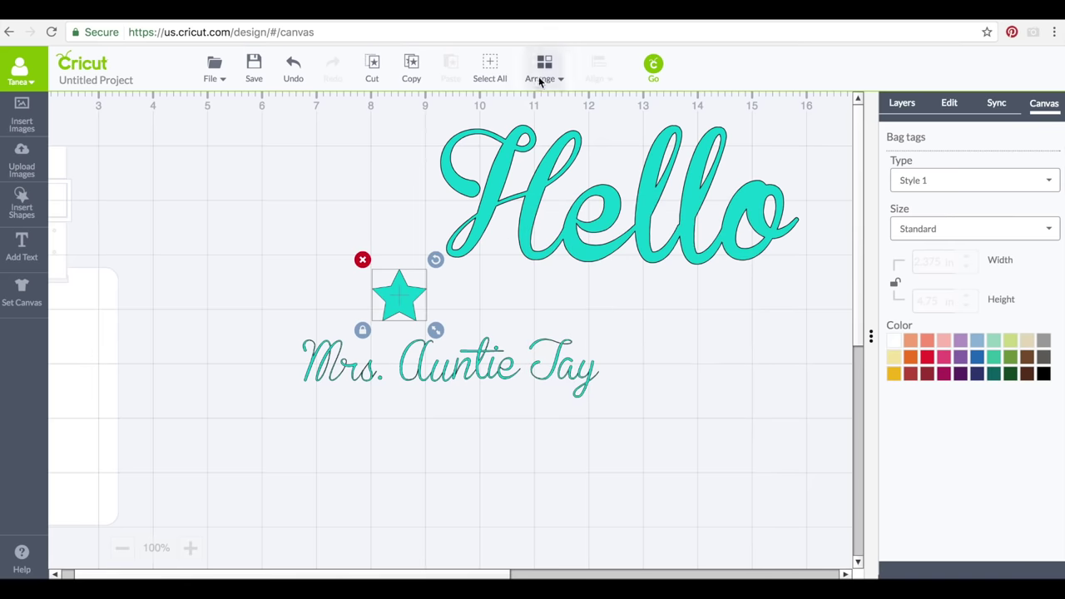
Step: Place the Hello image over the star, and move the star one layer backward so it sits behind Hello
left_click(541, 79)
left_click_drag(542, 202, 337, 283)
left_click(408, 291)
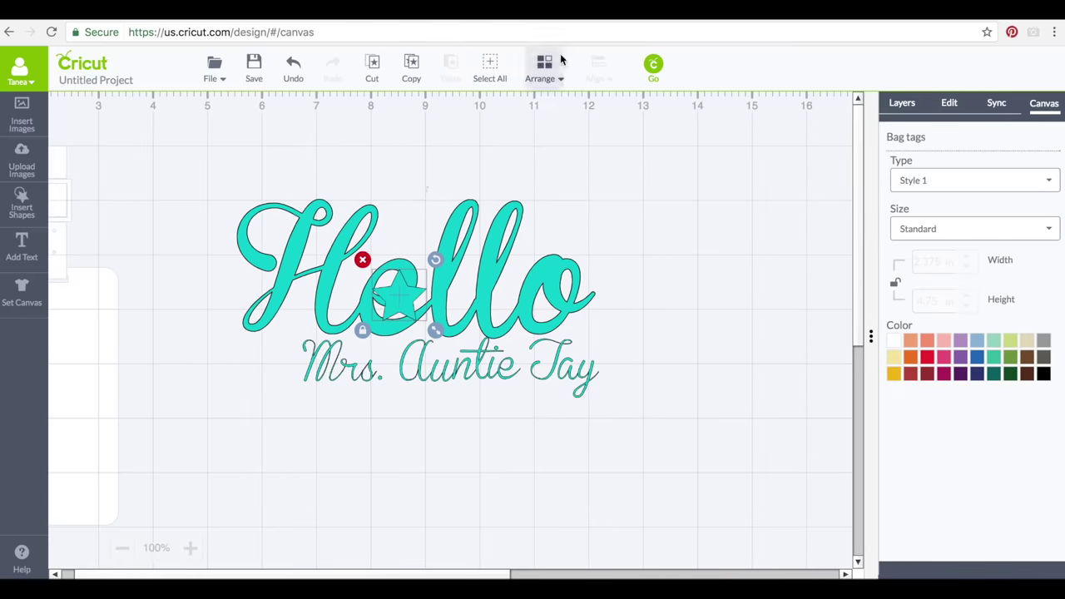
left_click(549, 78)
left_click(557, 129)
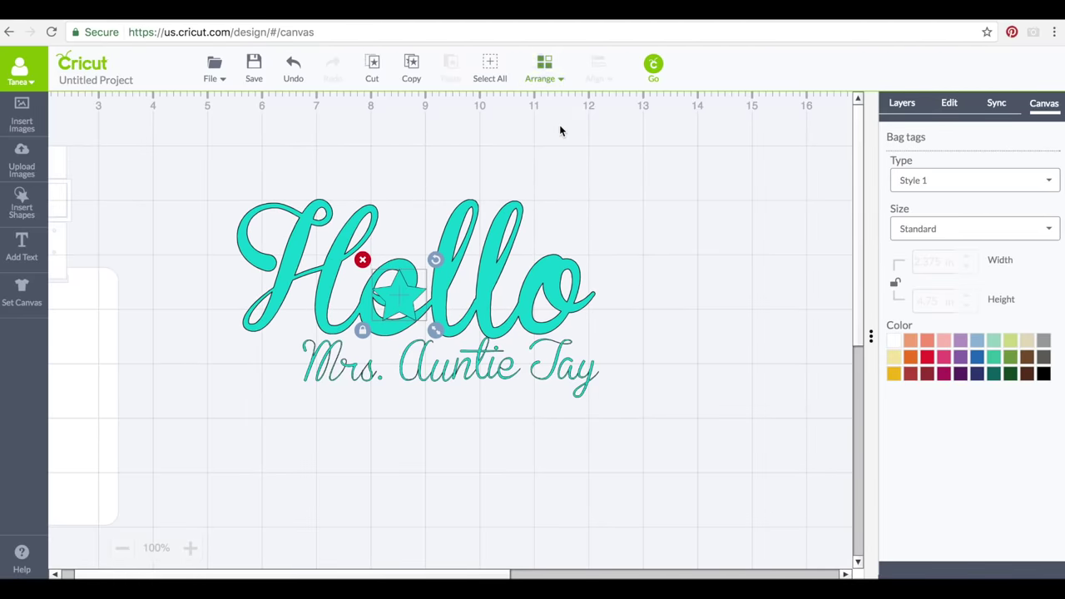
left_click(552, 77)
Step: Move the Hello image up off the star, and place the star over the attached name text underneath
left_click(488, 243)
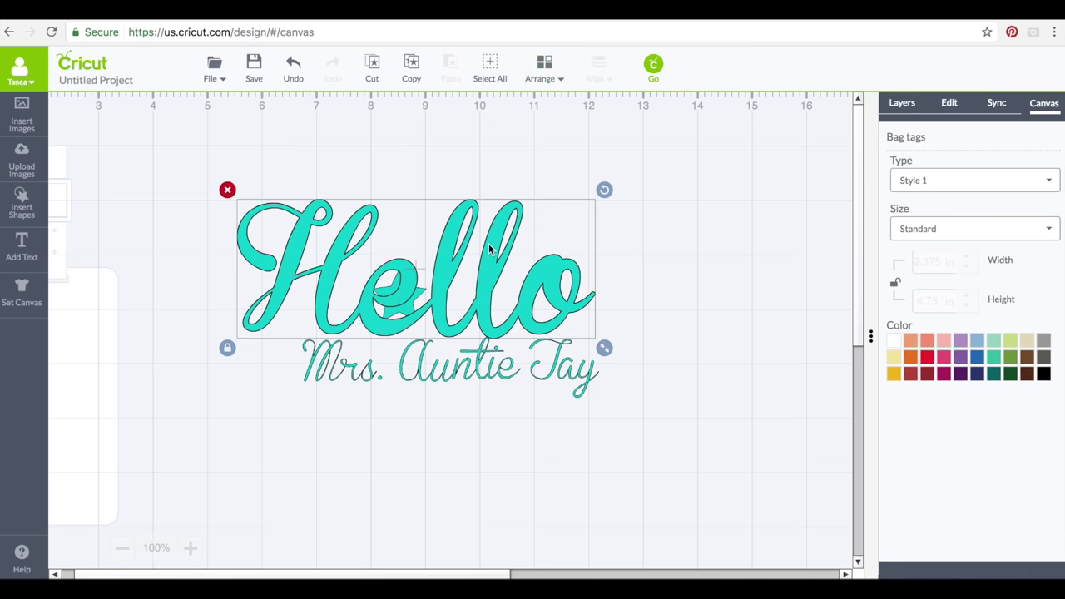
left_click_drag(447, 306, 505, 260)
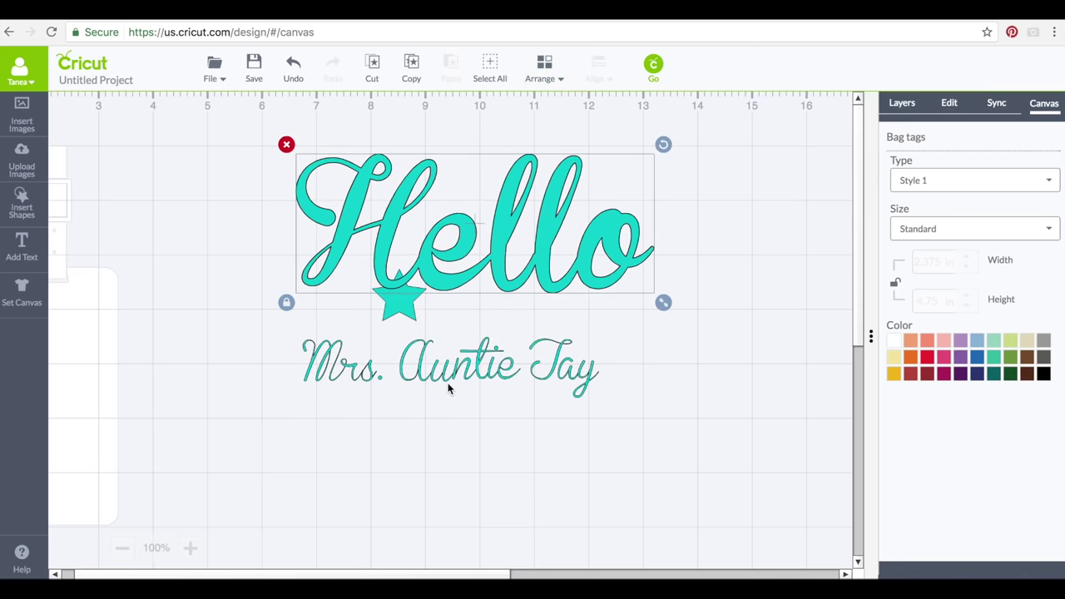
left_click(910, 107)
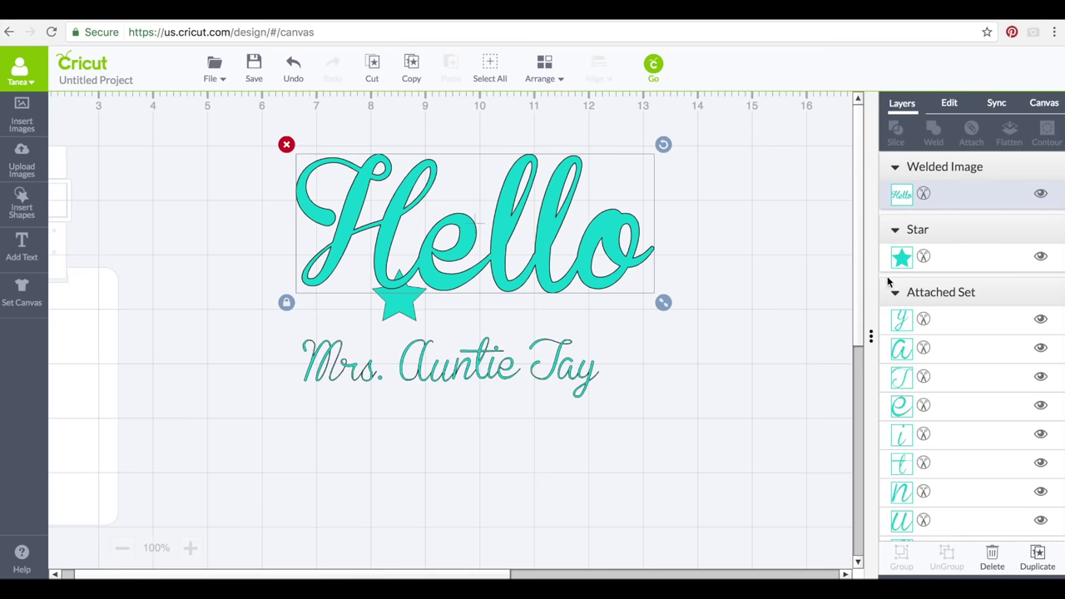
left_click_drag(400, 316, 431, 359)
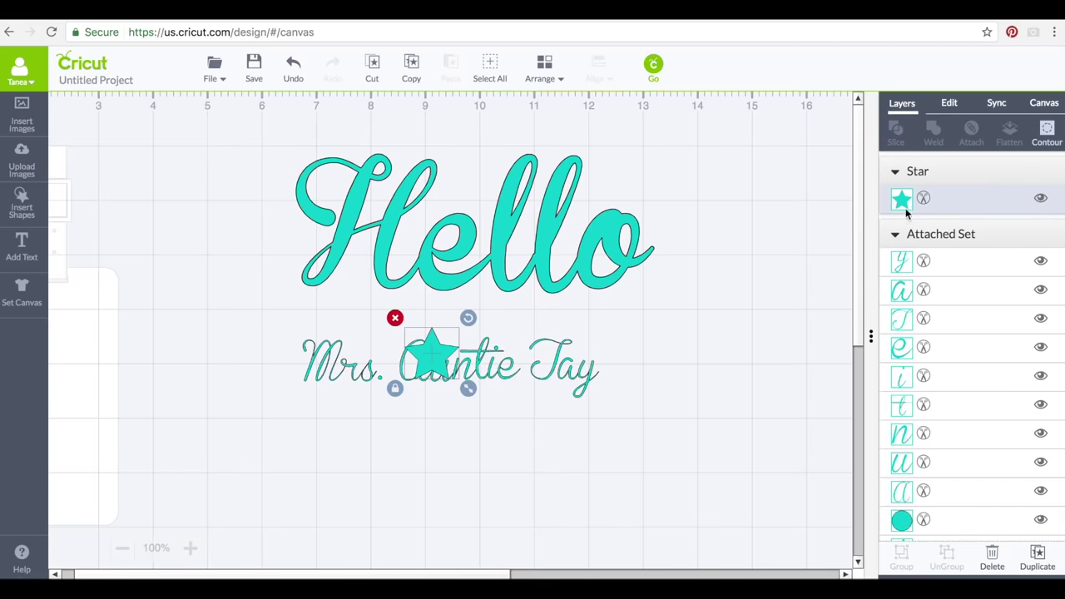
scroll(892, 241, "up", 2)
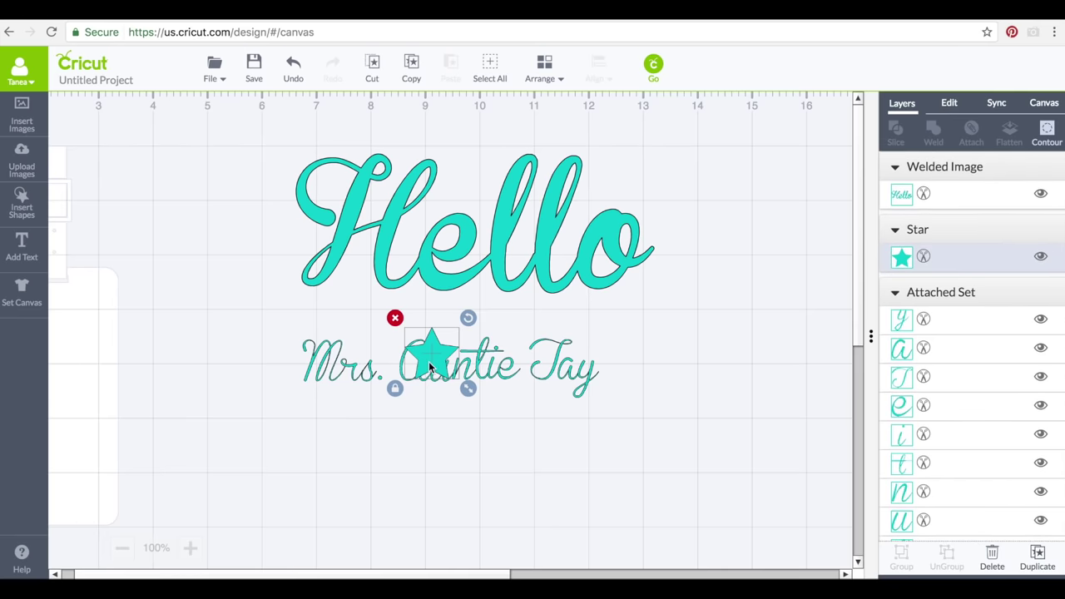
Step: Move the star backward behind the attached name text and check its place in the layer order
left_click(547, 71)
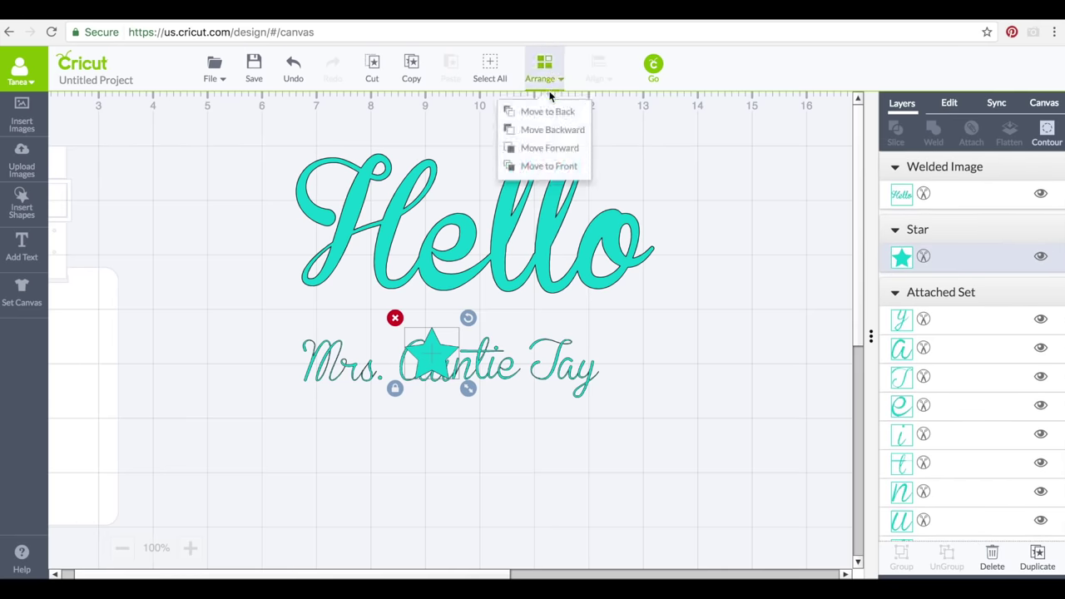
left_click(542, 130)
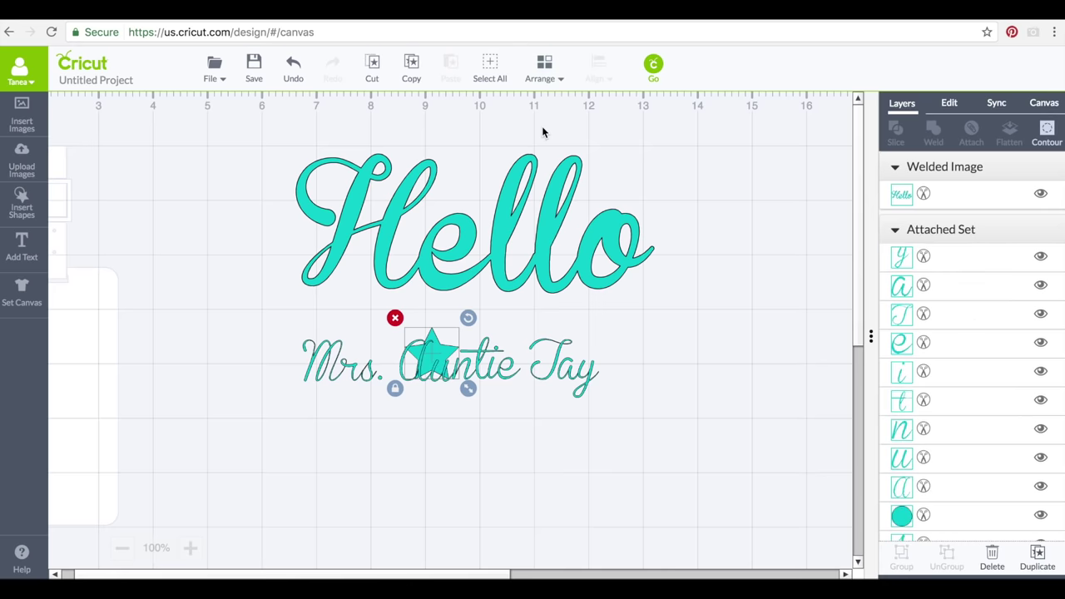
left_click(440, 345)
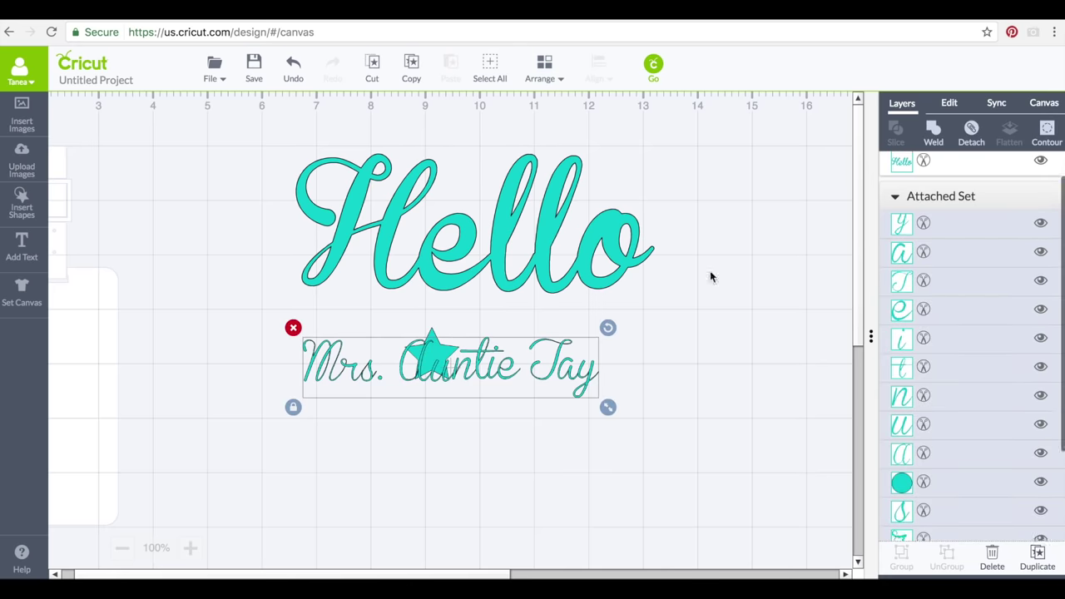
scroll(915, 357, "down", 5)
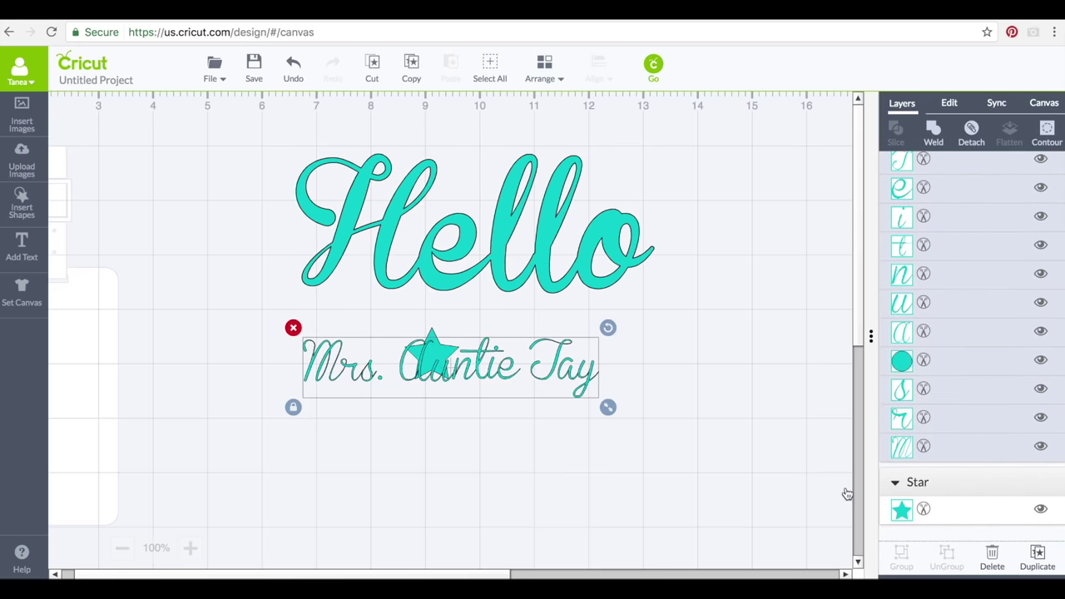
scroll(597, 416, "up", 2)
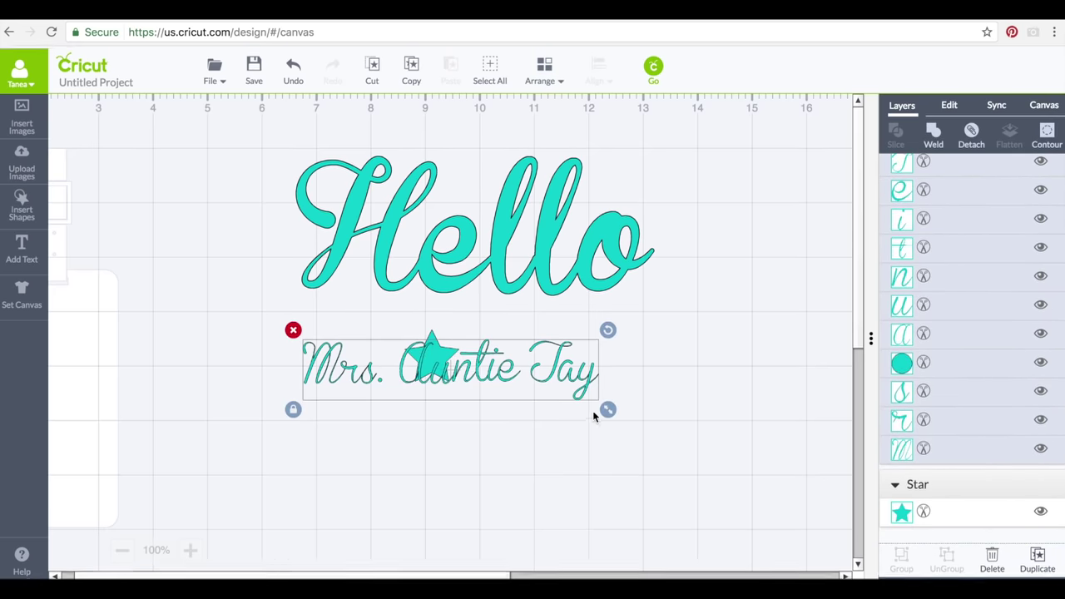
Step: Copy and paste the entire design, move the duplicate down, and delete it
left_click(490, 76)
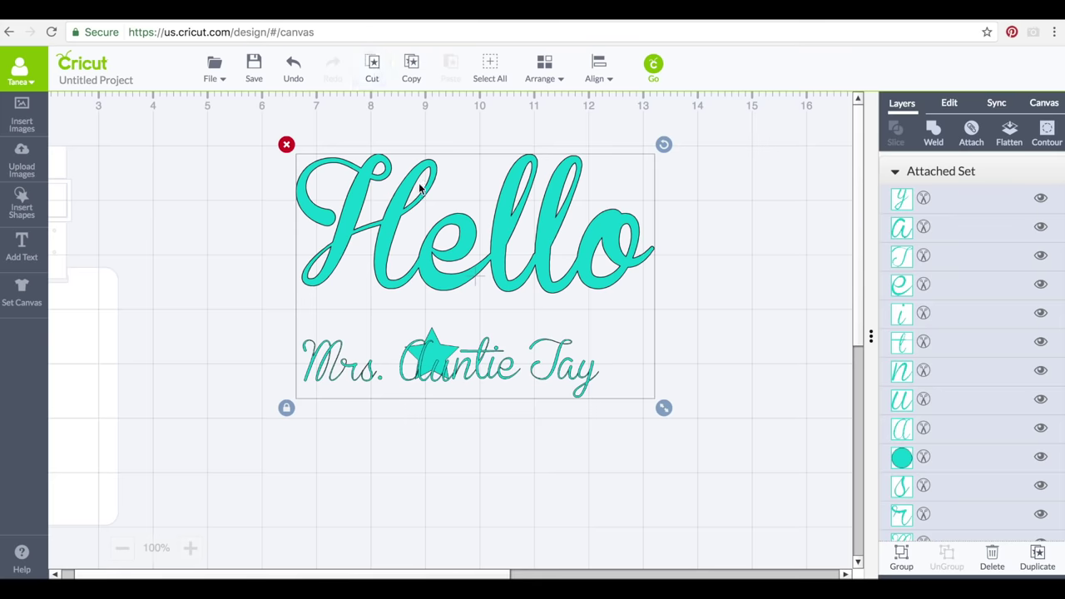
left_click(411, 67)
left_click(447, 66)
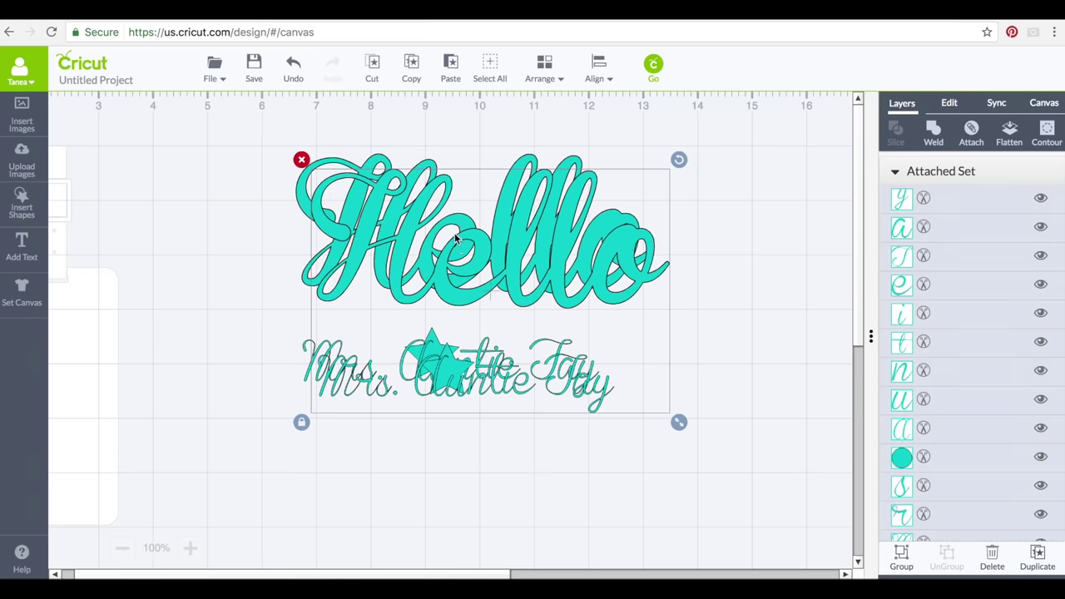
left_click_drag(456, 239, 440, 317)
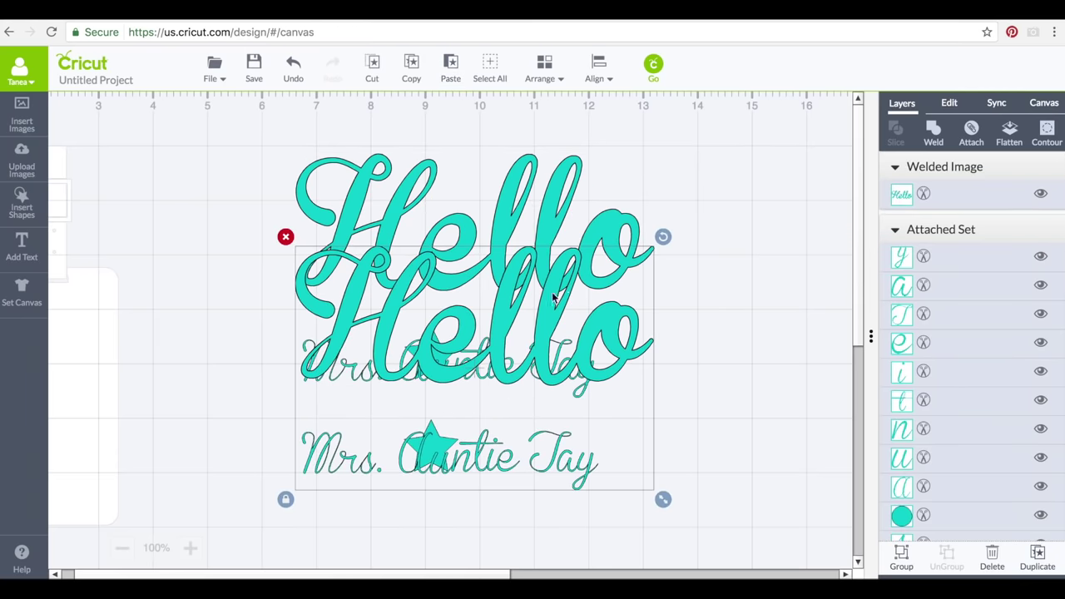
left_click(285, 237)
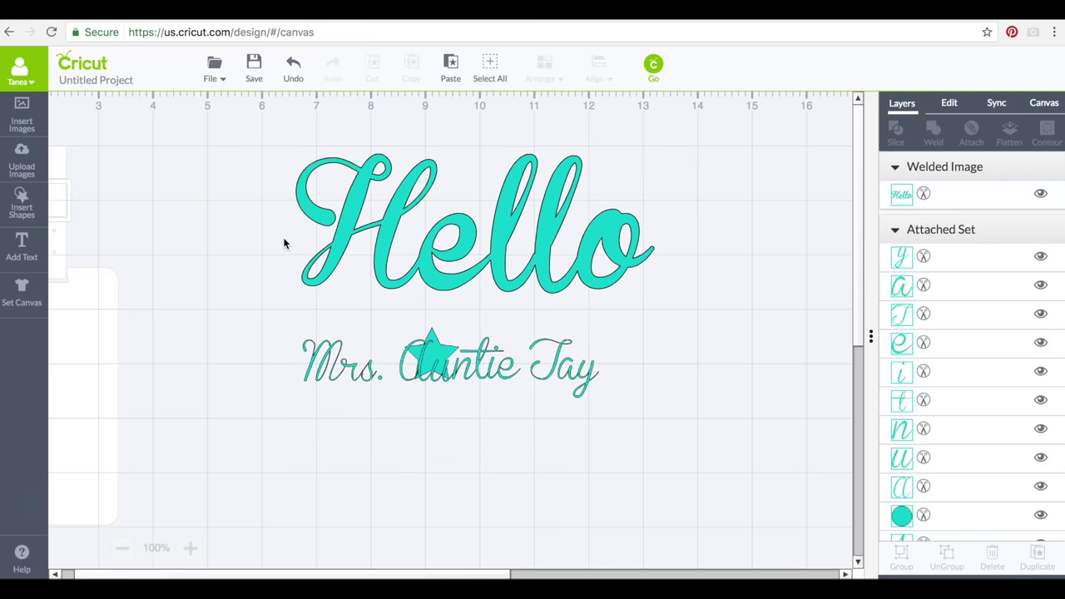
Step: Paste a duplicate of the Hello image and delete it
left_click(356, 229)
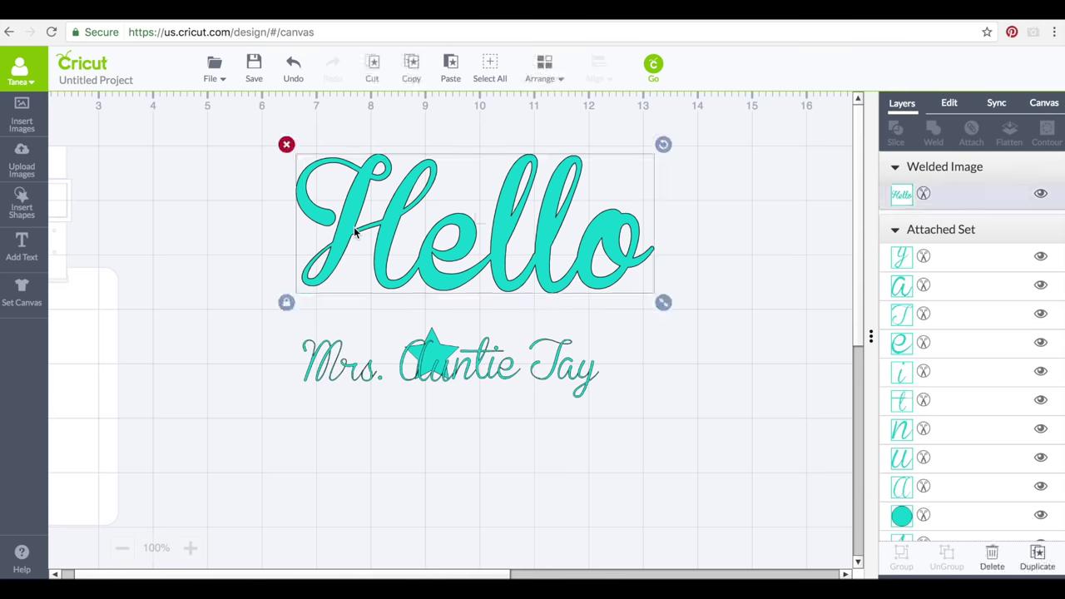
left_click(450, 73)
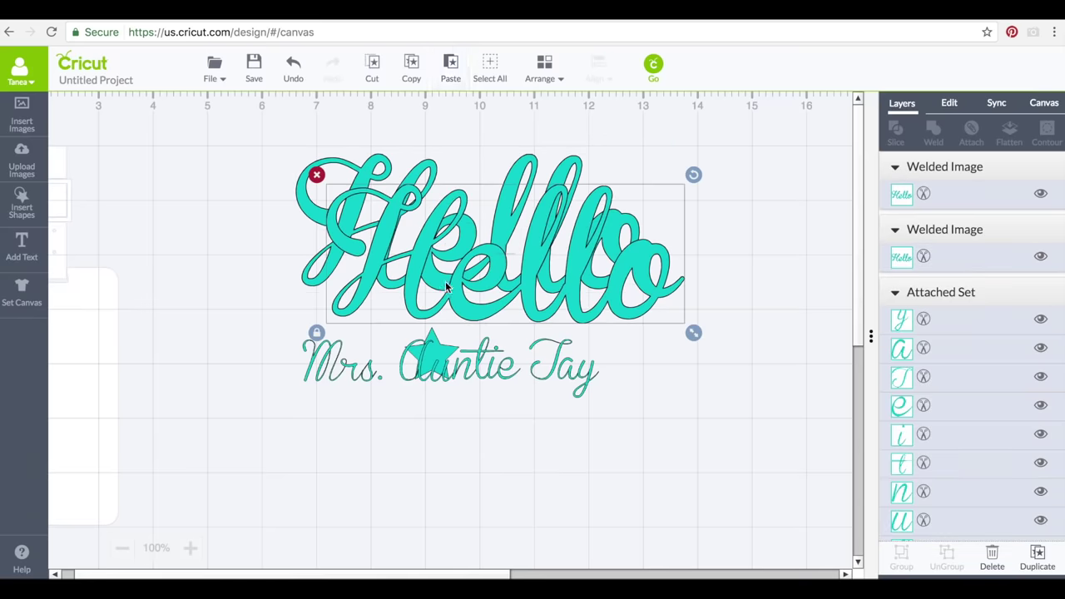
left_click(317, 176)
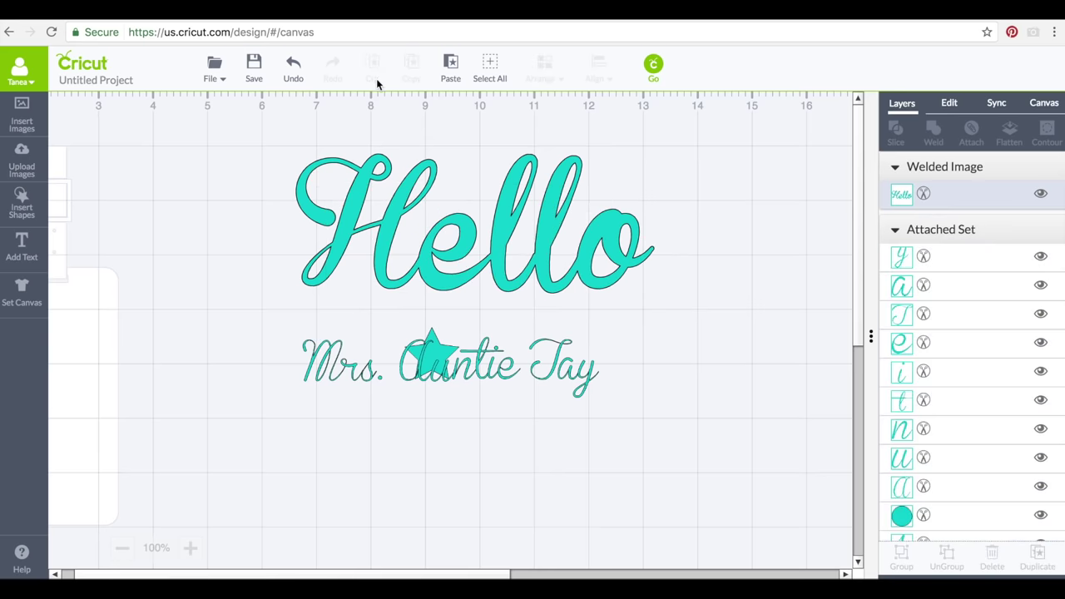
Step: Cut the Hello image from the canvas and paste it back
left_click(371, 208)
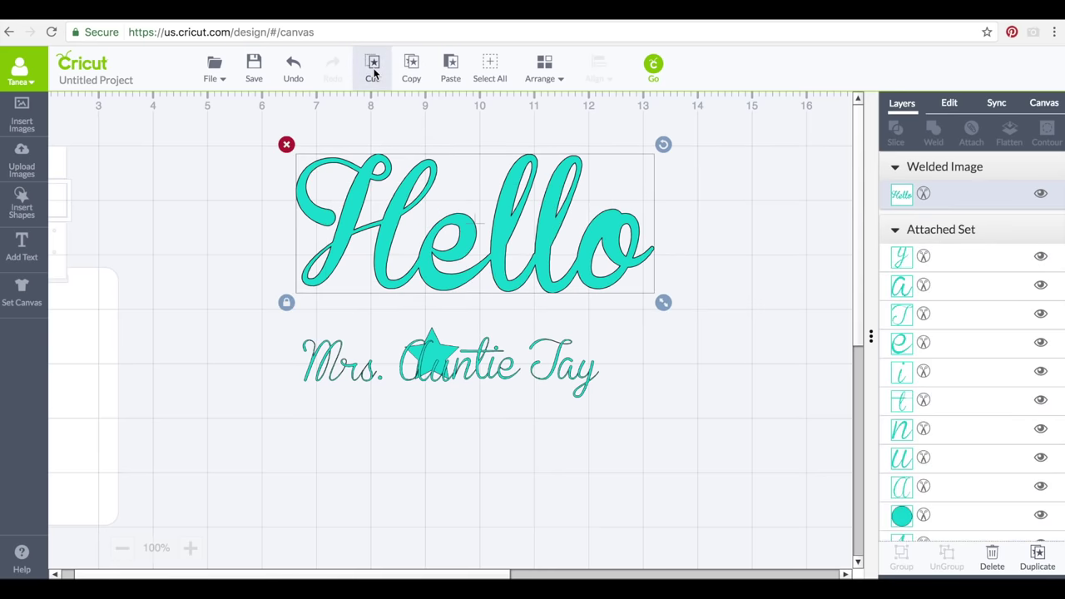
left_click(372, 66)
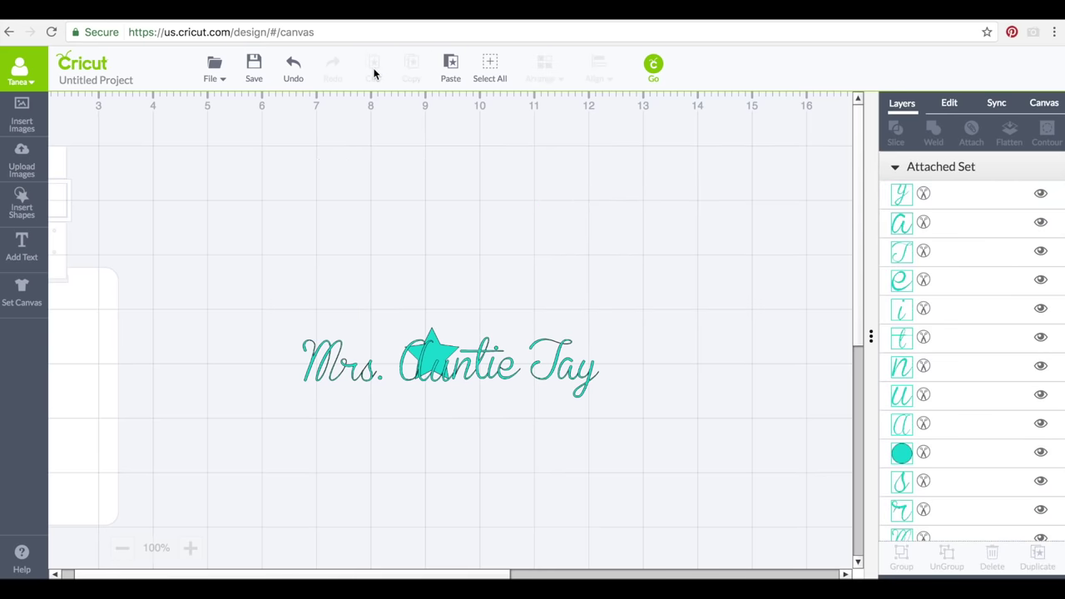
left_click(449, 66)
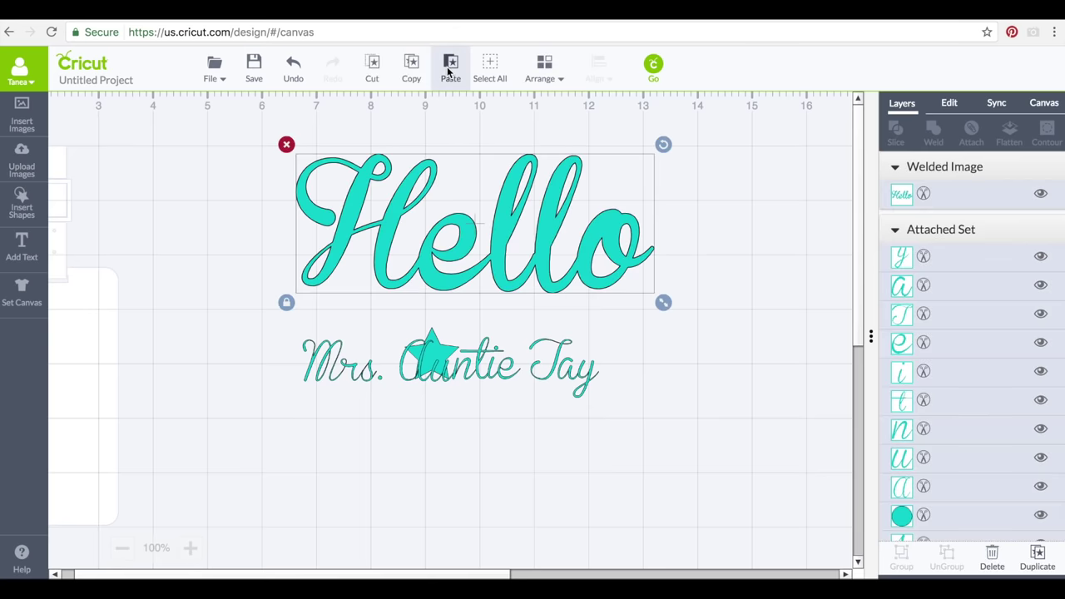
Step: Undo the paste of the Hello image and redo it
left_click(286, 85)
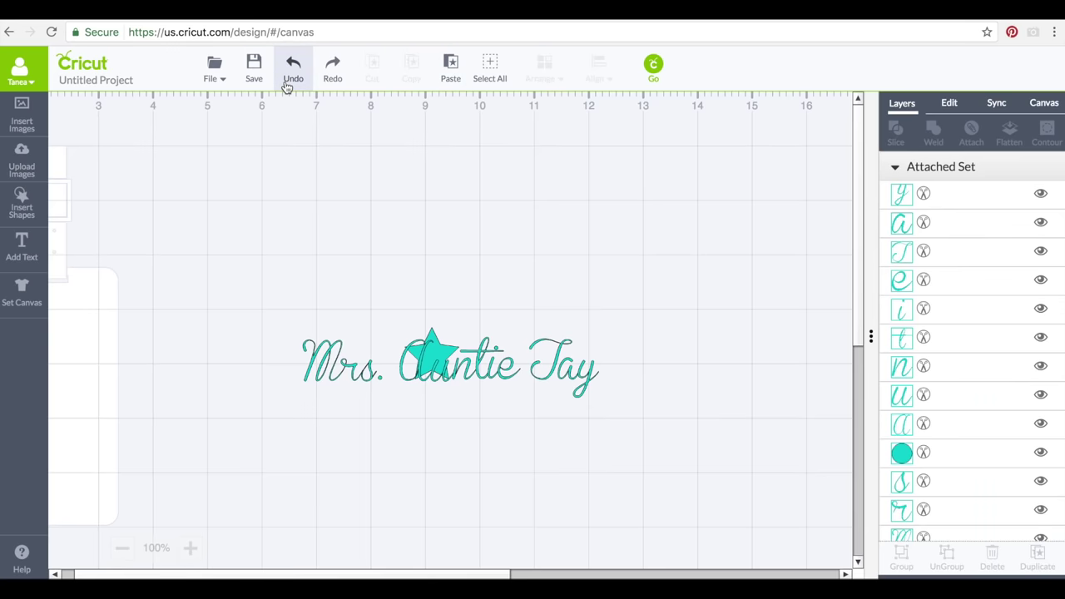
left_click(333, 73)
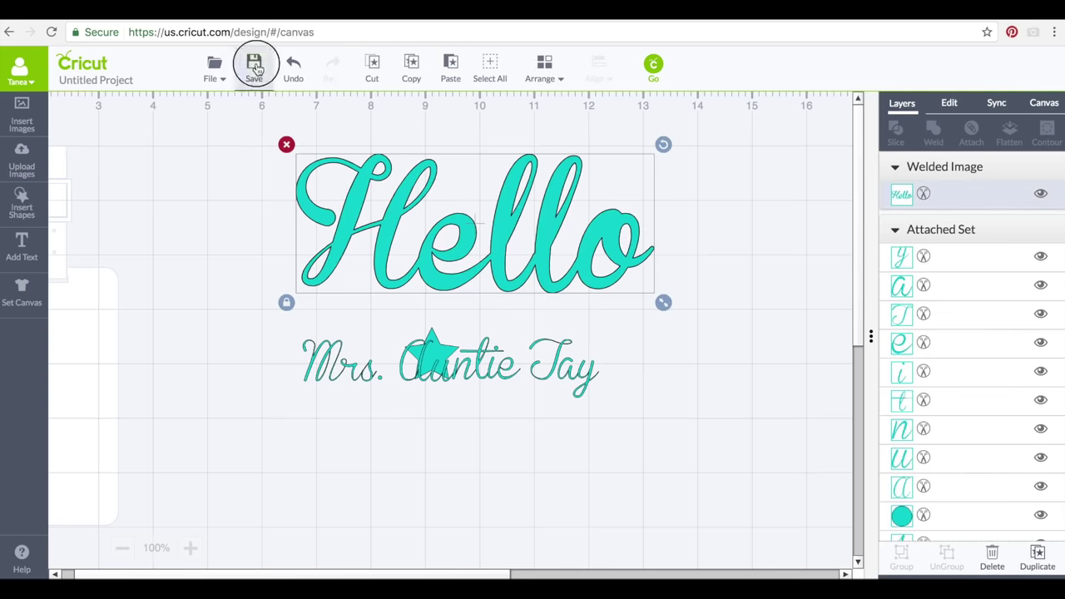
Step: Save the project as Cricut Example
left_click(255, 65)
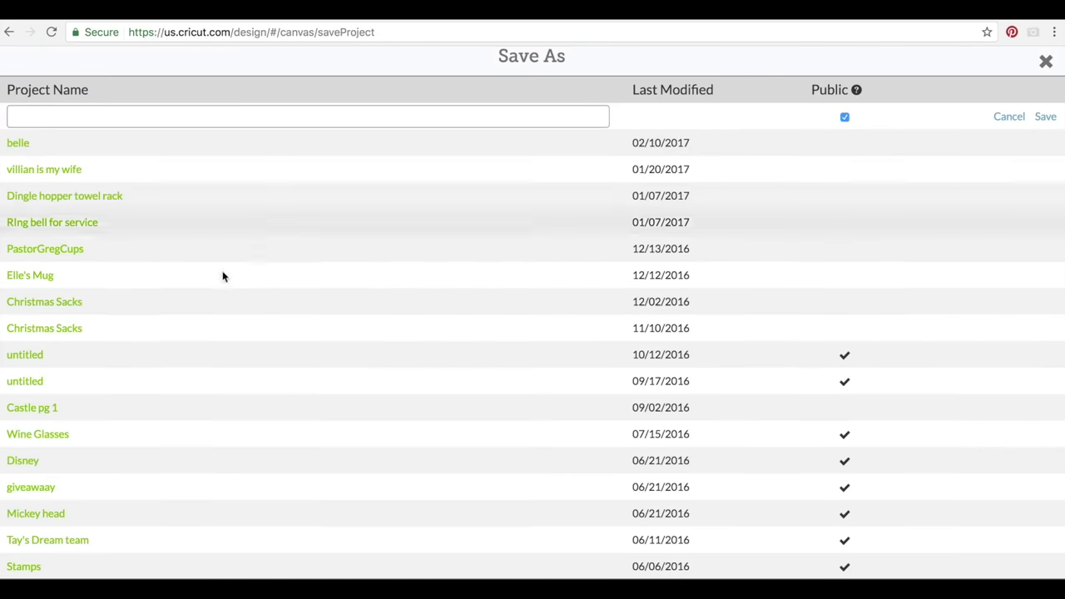
left_click(167, 117)
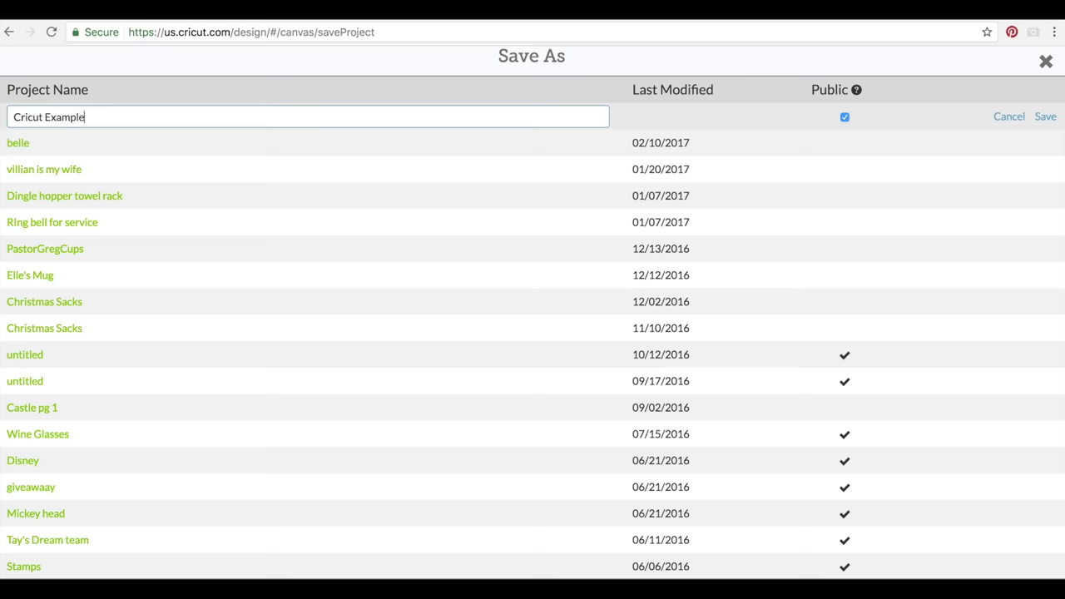
key("Return")
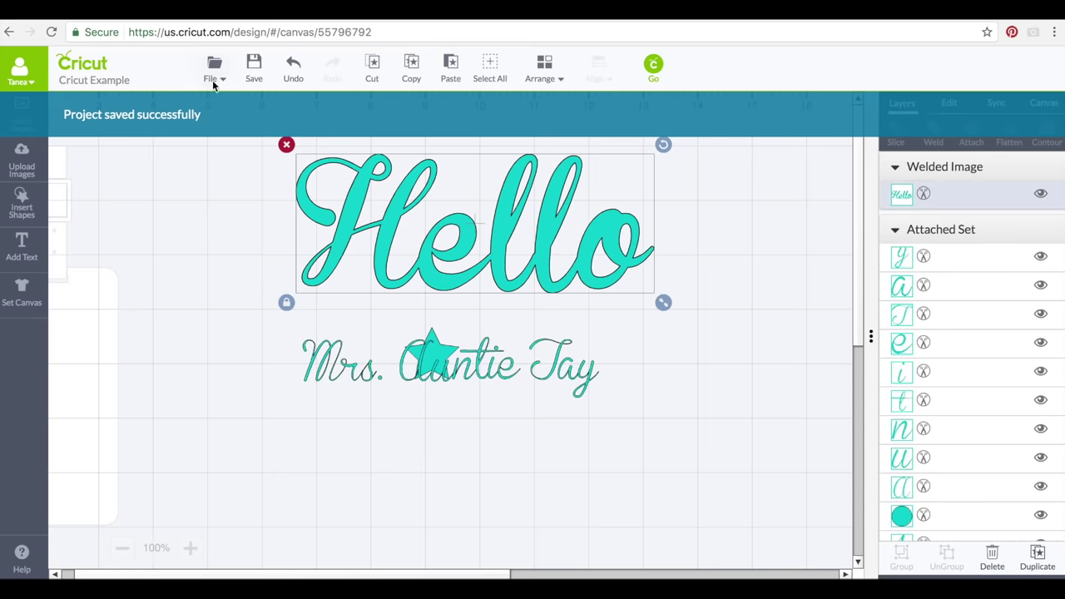
Step: Start a new project from the saved design and look over the project gallery on the landing page
left_click(213, 80)
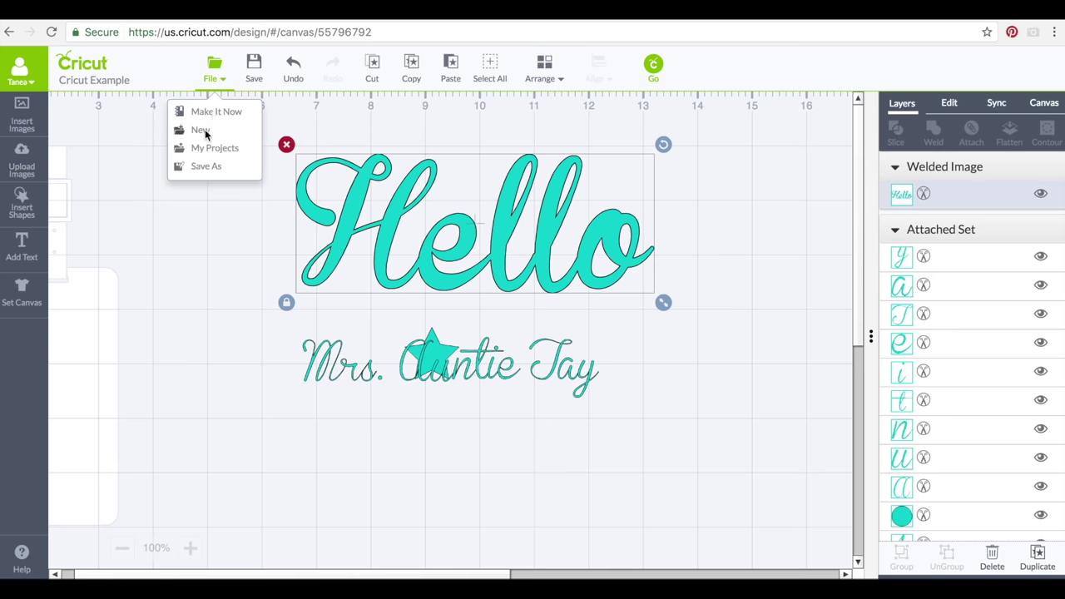
left_click(201, 129)
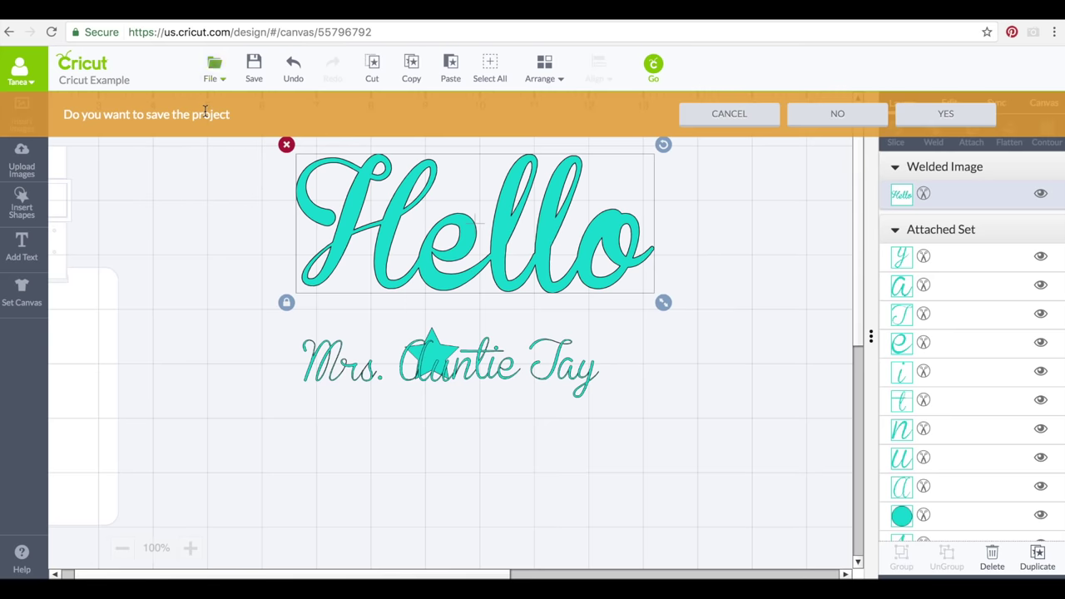
left_click(900, 114)
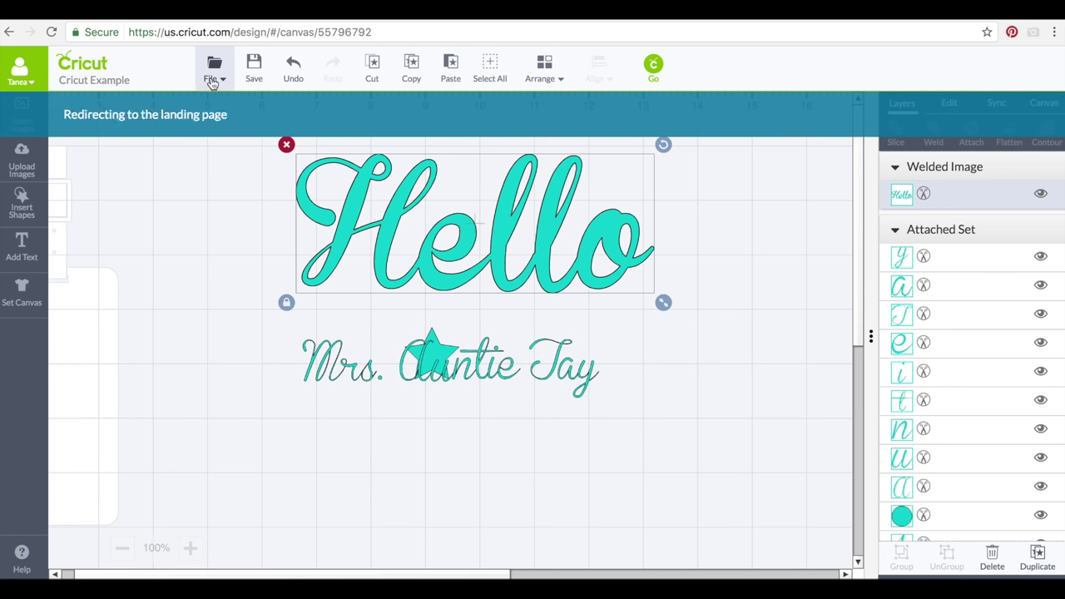
scroll(368, 430, "down", 5)
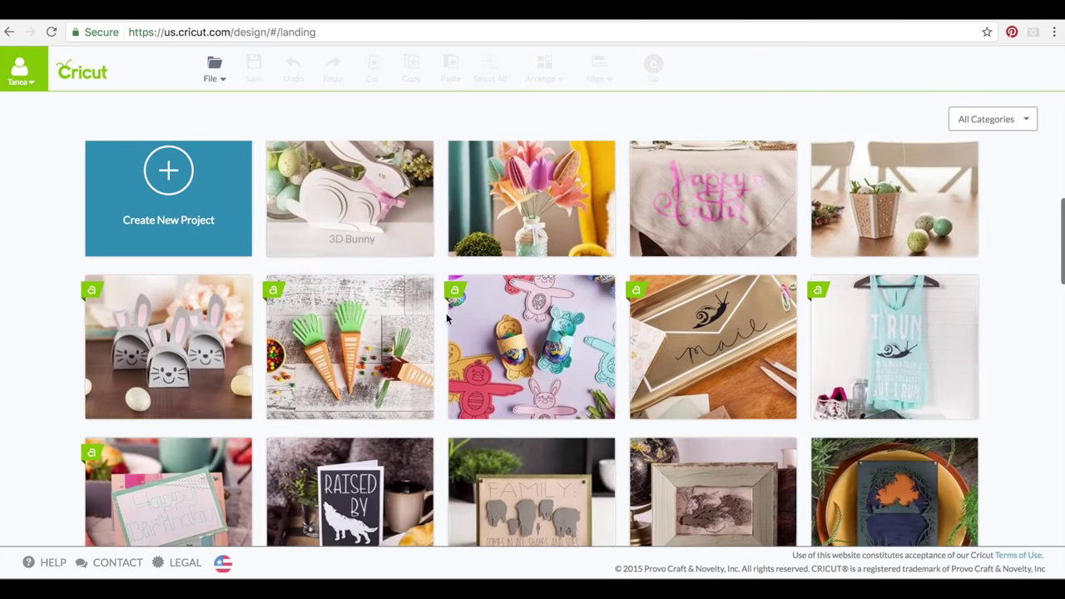
scroll(479, 333, "up", 1)
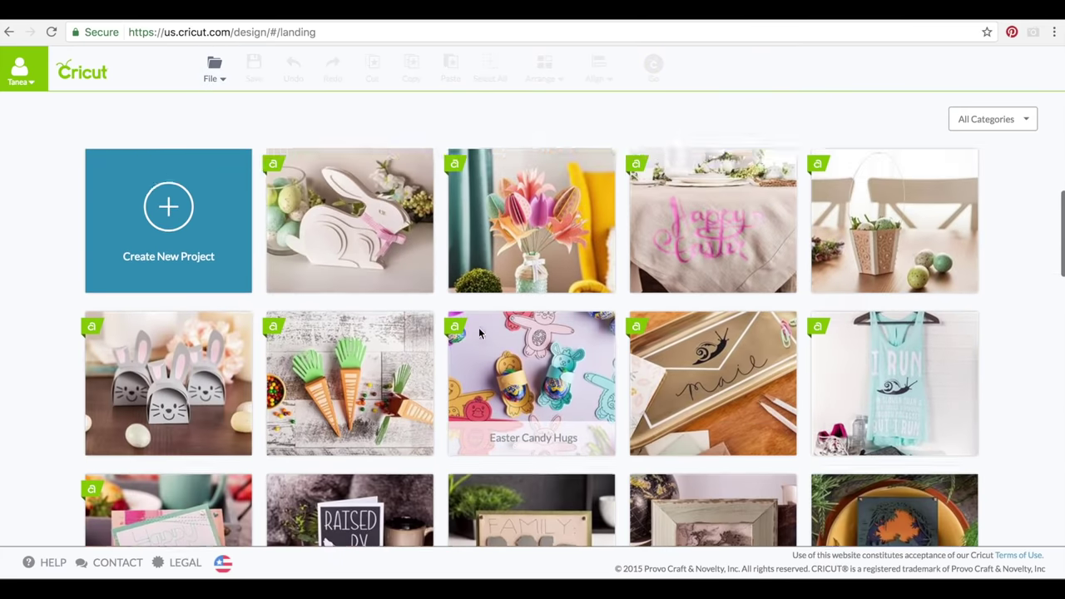
scroll(479, 333, "up", 3)
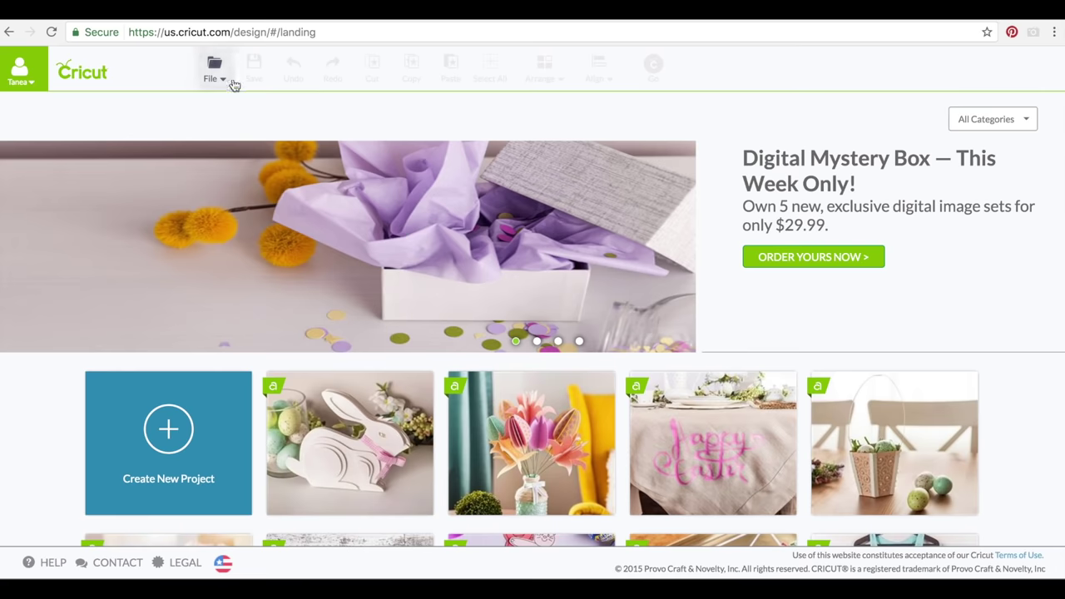
Step: Return to the Cricut Example canvas and deselect the Hello image
left_click(9, 32)
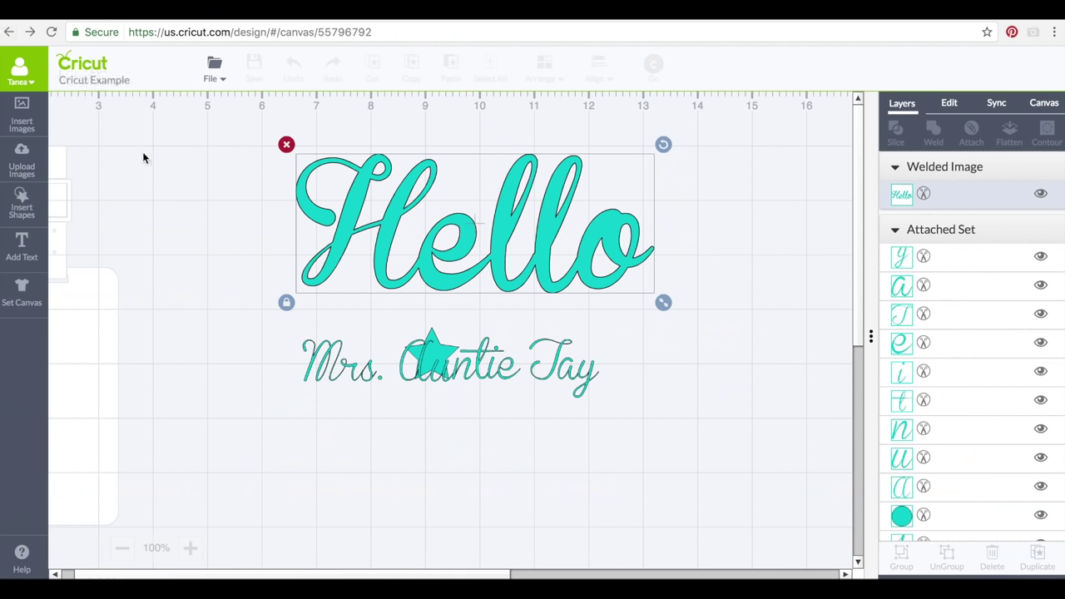
left_click(214, 69)
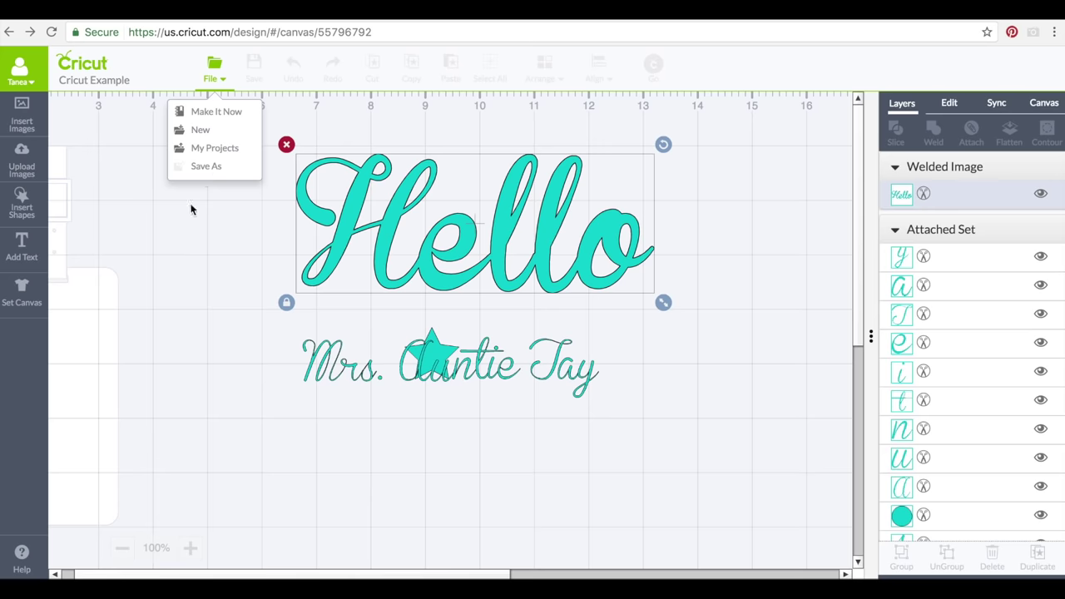
left_click(176, 230)
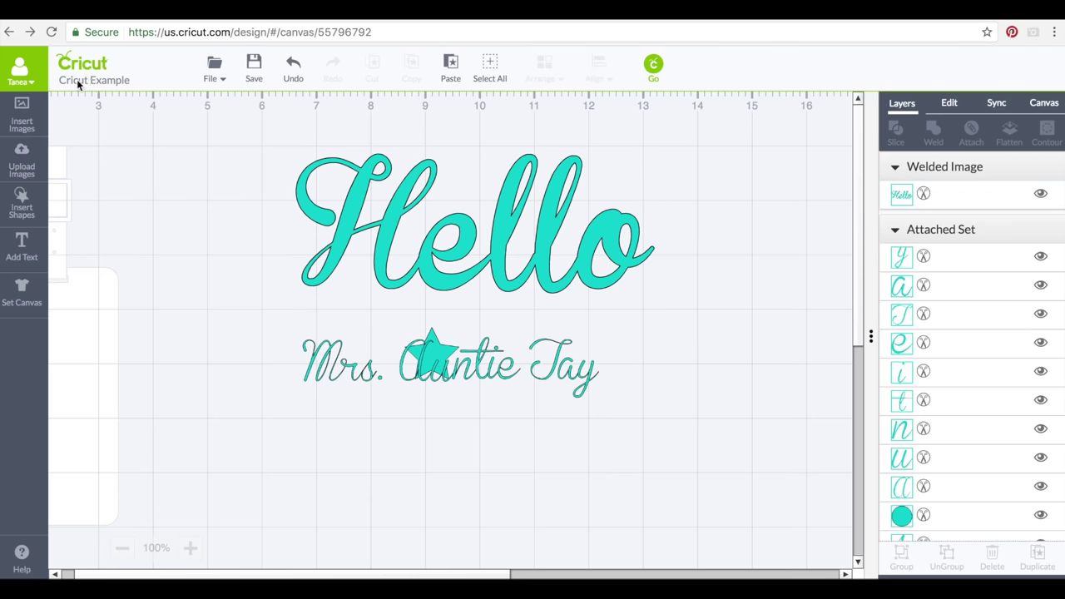
Step: Open the image upload page and examine the Uploaded Images Library and the accepted image file types
left_click(23, 168)
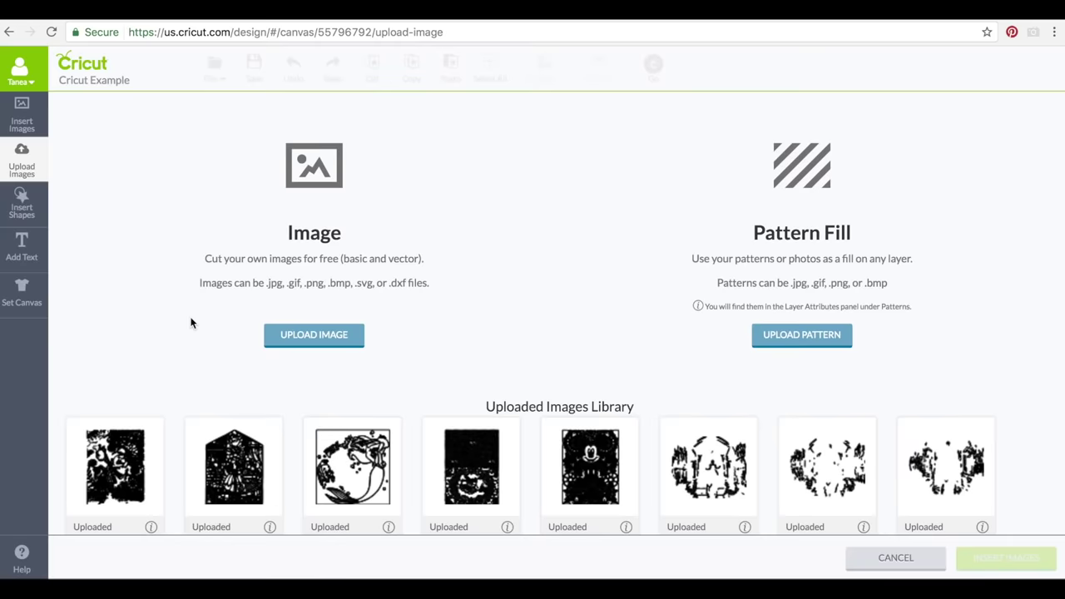
scroll(191, 322, "down", 5)
scroll(191, 323, "down", 3)
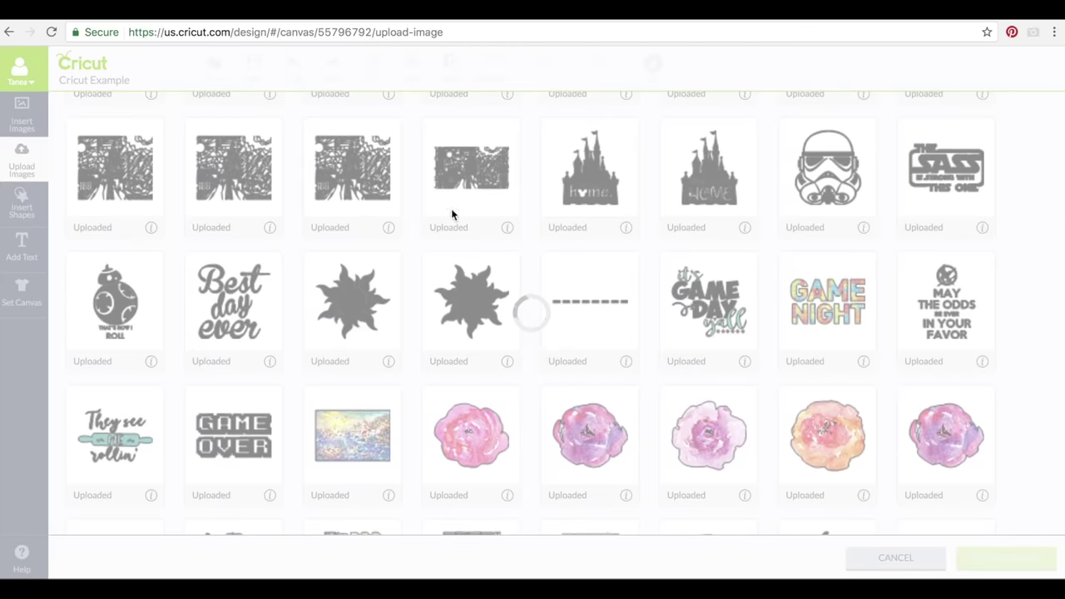
scroll(445, 284, "down", 15)
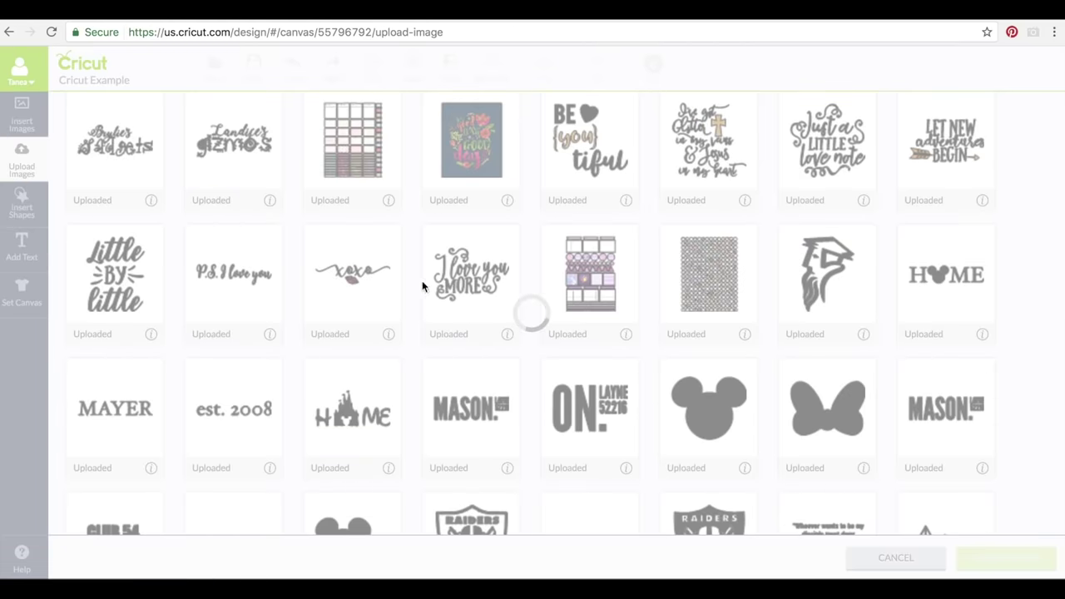
scroll(499, 316, "down", 10)
scroll(499, 316, "up", 5)
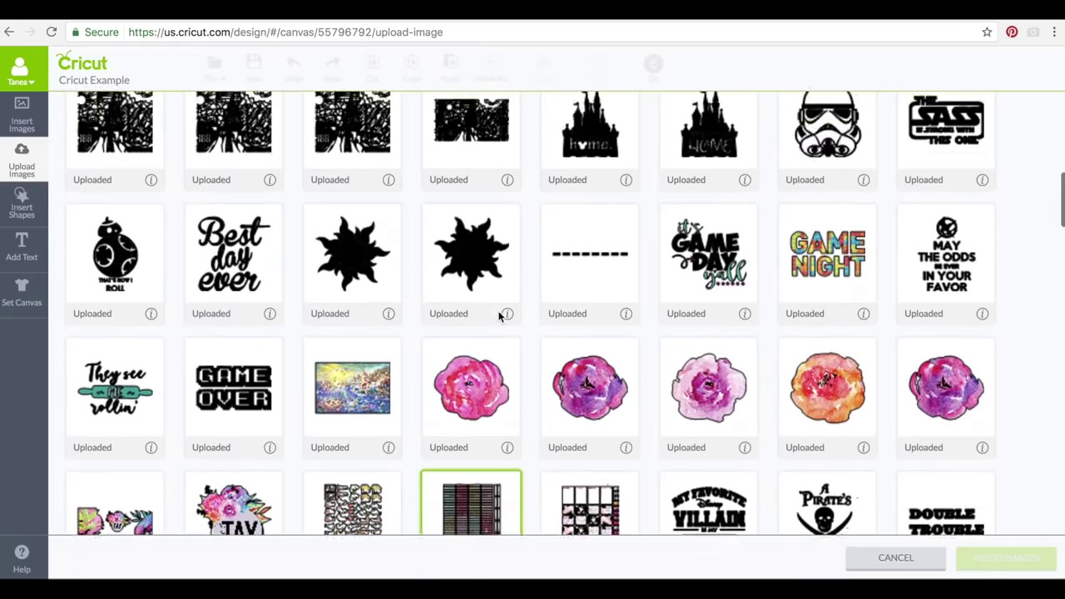
scroll(499, 316, "down", 10)
scroll(499, 316, "down", 10)
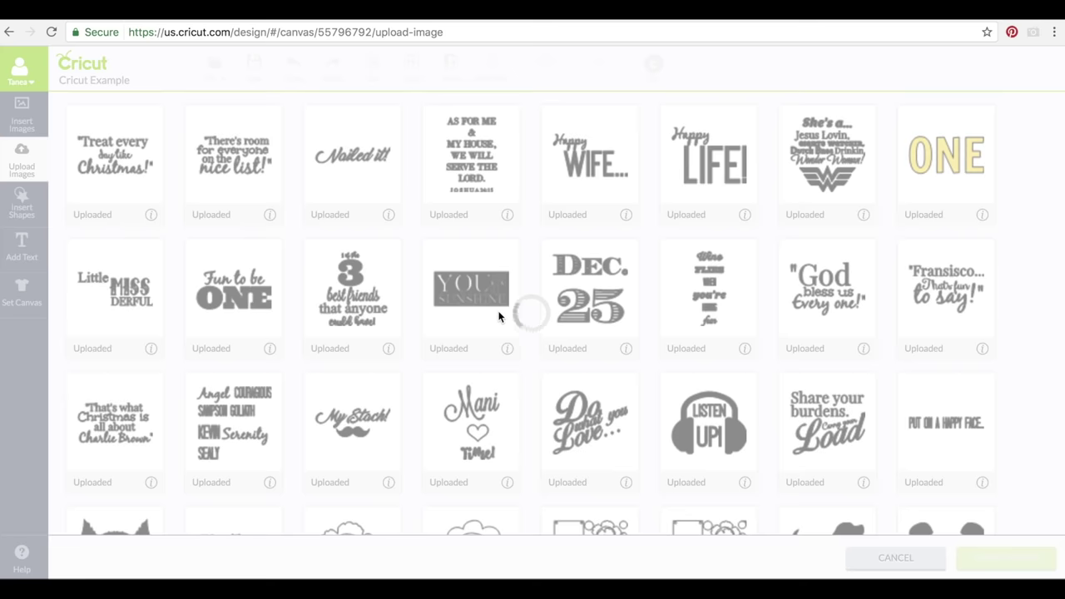
scroll(499, 316, "down", 10)
scroll(499, 314, "up", 15)
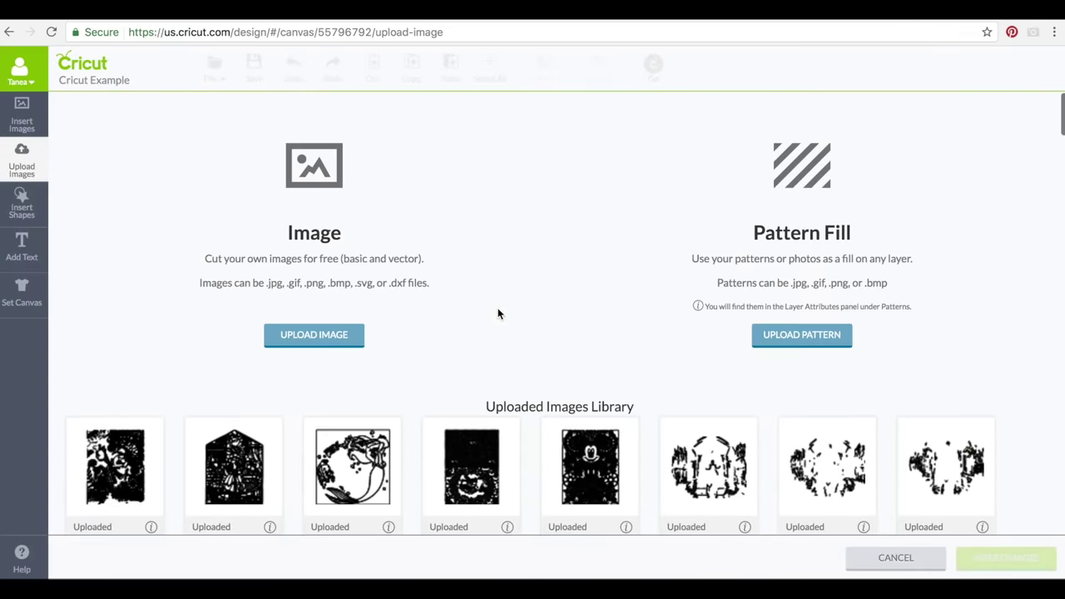
scroll(280, 387, "down", 2)
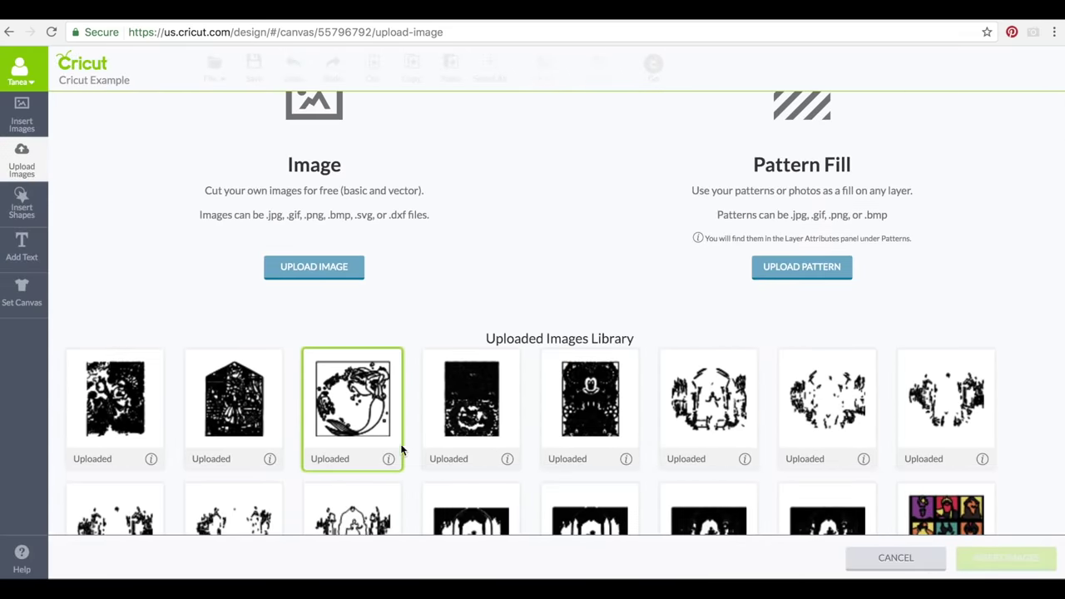
scroll(390, 366, "up", 1)
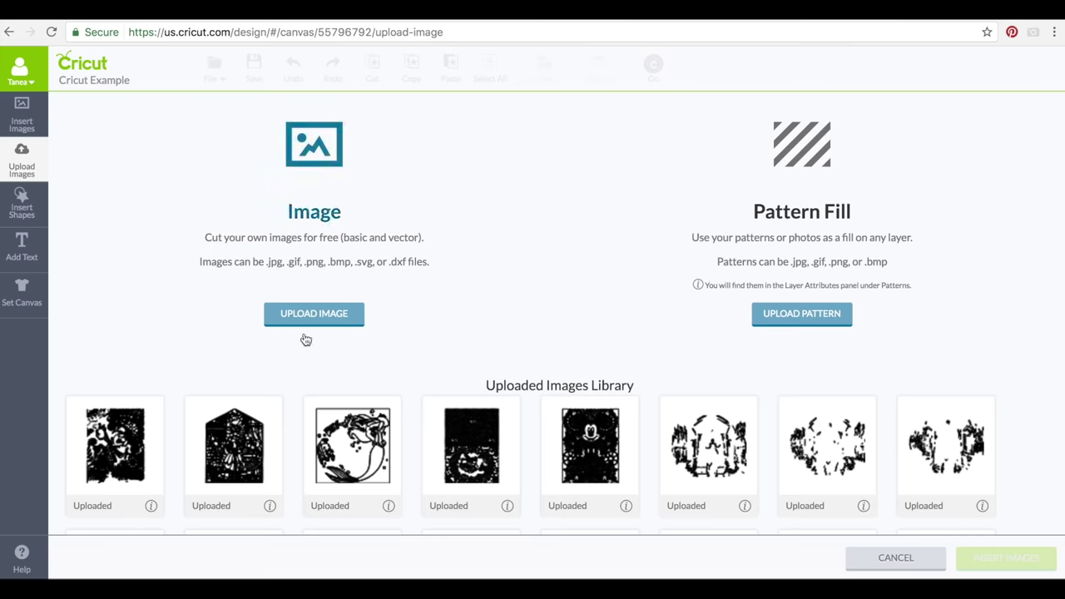
scroll(304, 341, "up", 1)
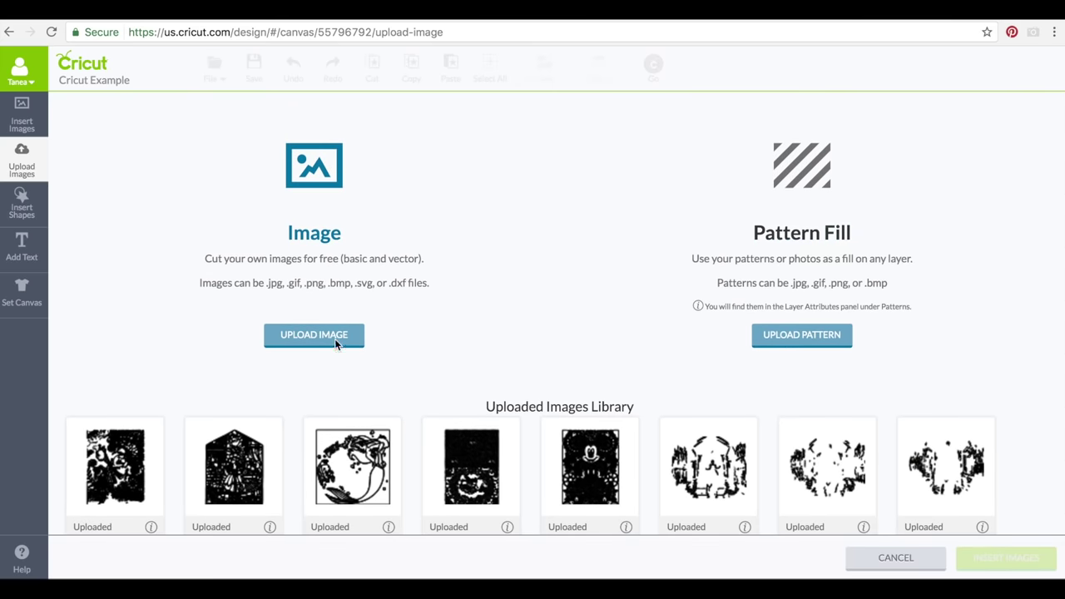
Step: Start an image upload, search the computer for .svg files and open Arielwater.svg
left_click(291, 334)
left_click(237, 241)
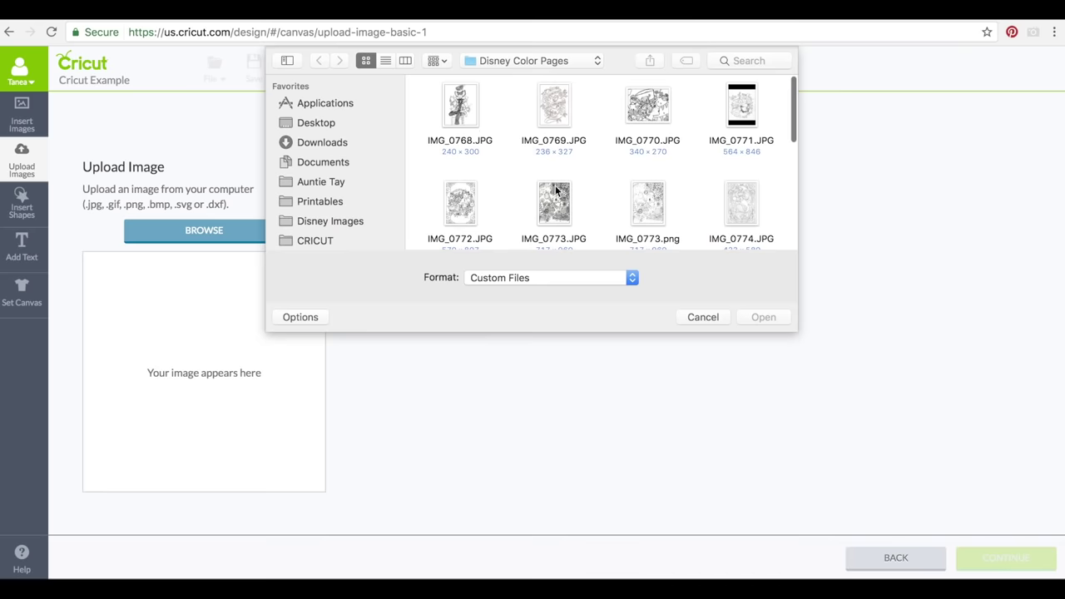
scroll(555, 191, "down", 5)
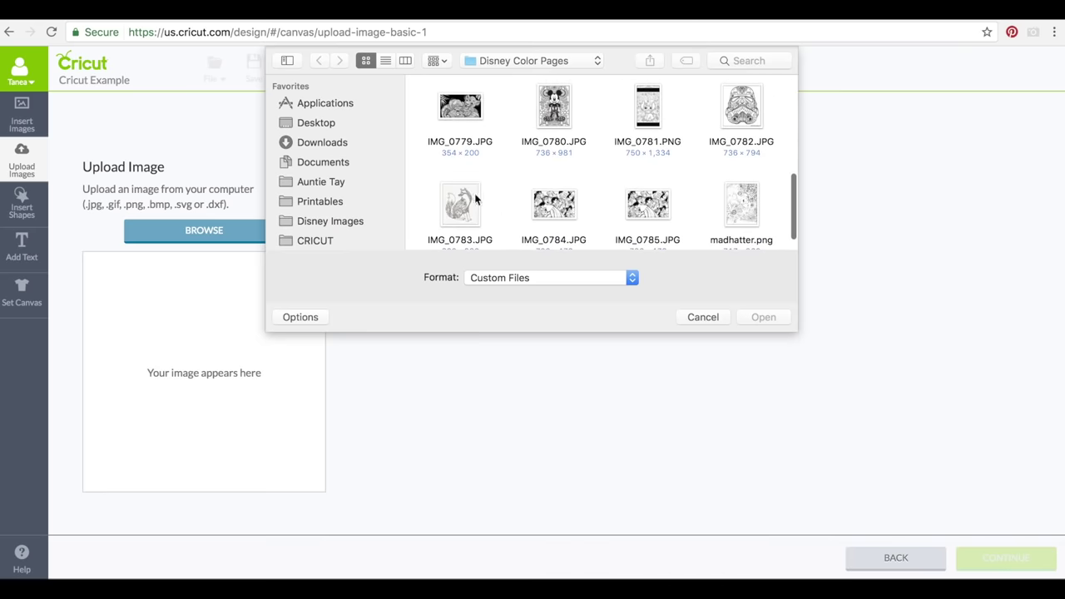
scroll(474, 193, "up", 5)
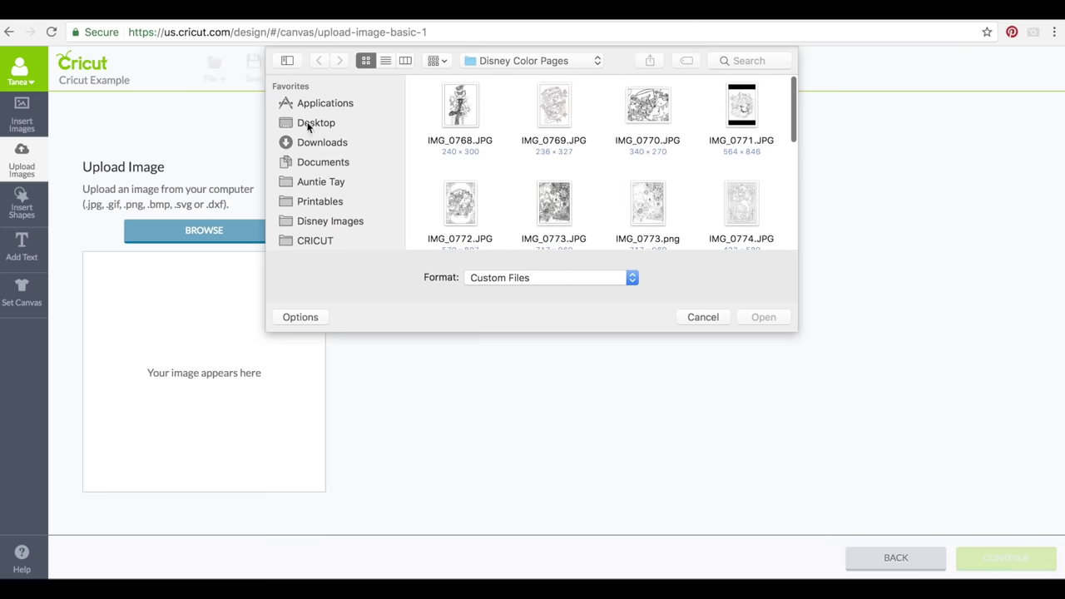
left_click(745, 60)
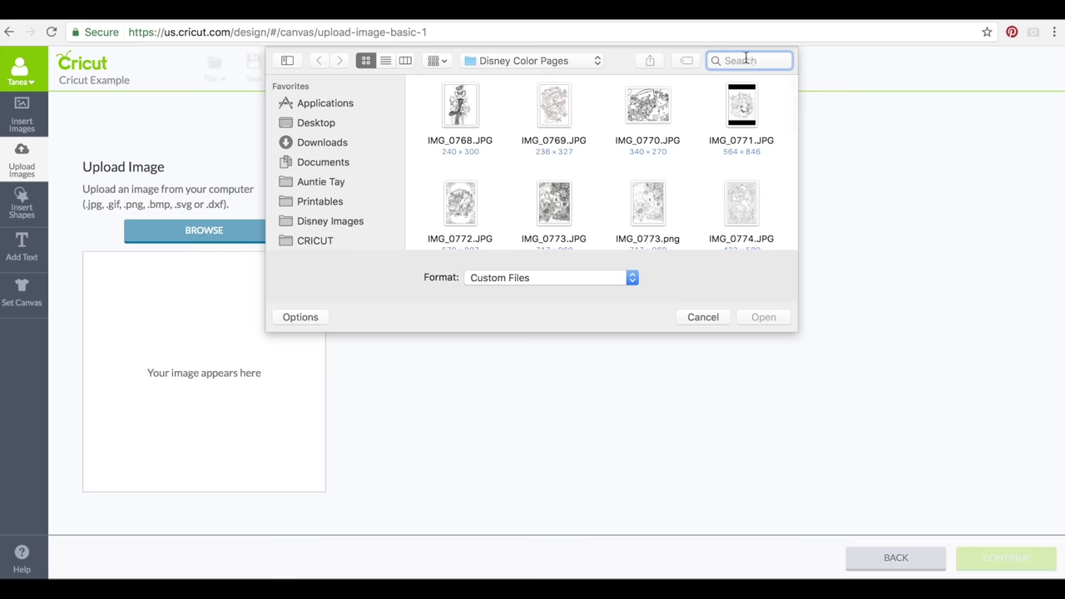
type(".svg")
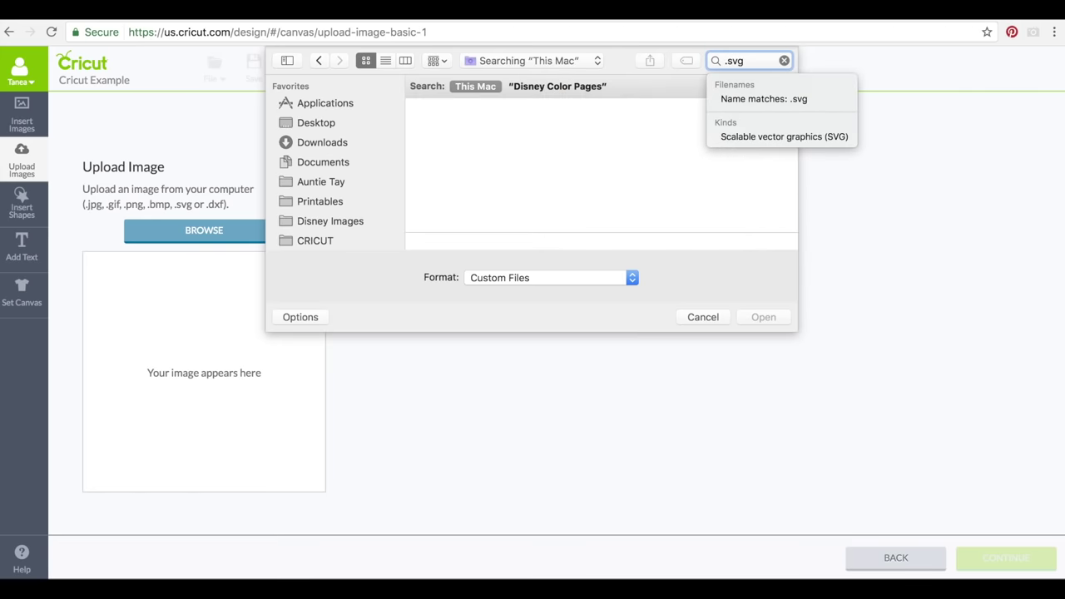
scroll(583, 200, "down", 5)
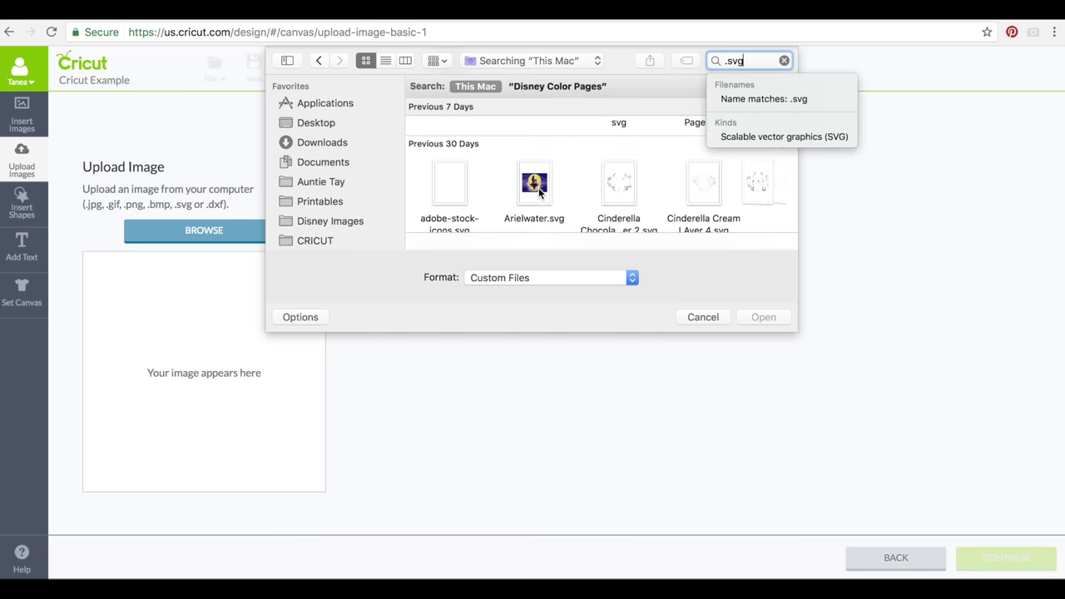
left_click(535, 187)
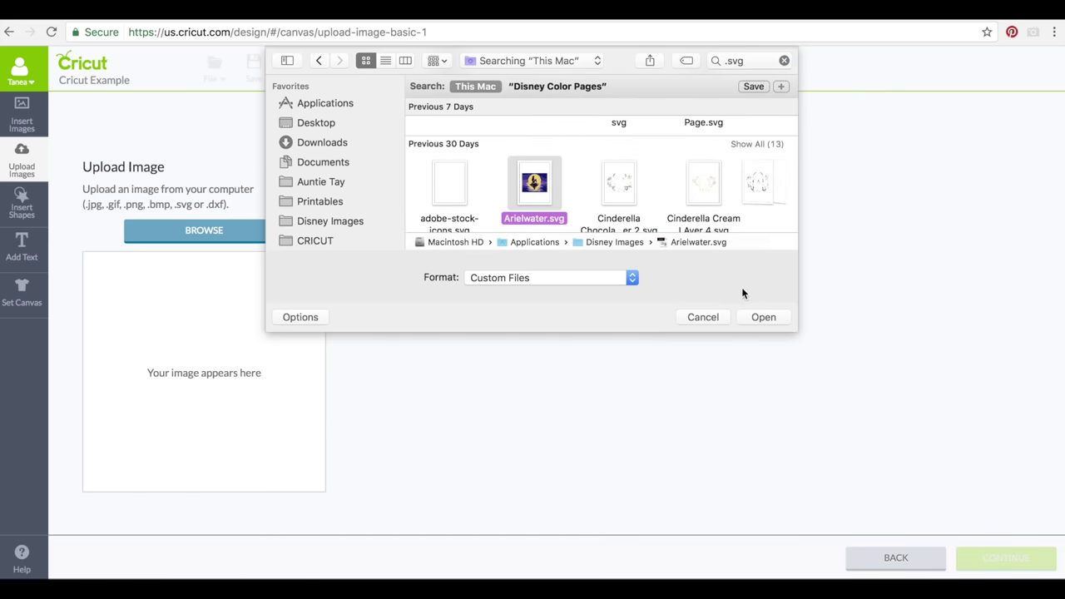
left_click(755, 316)
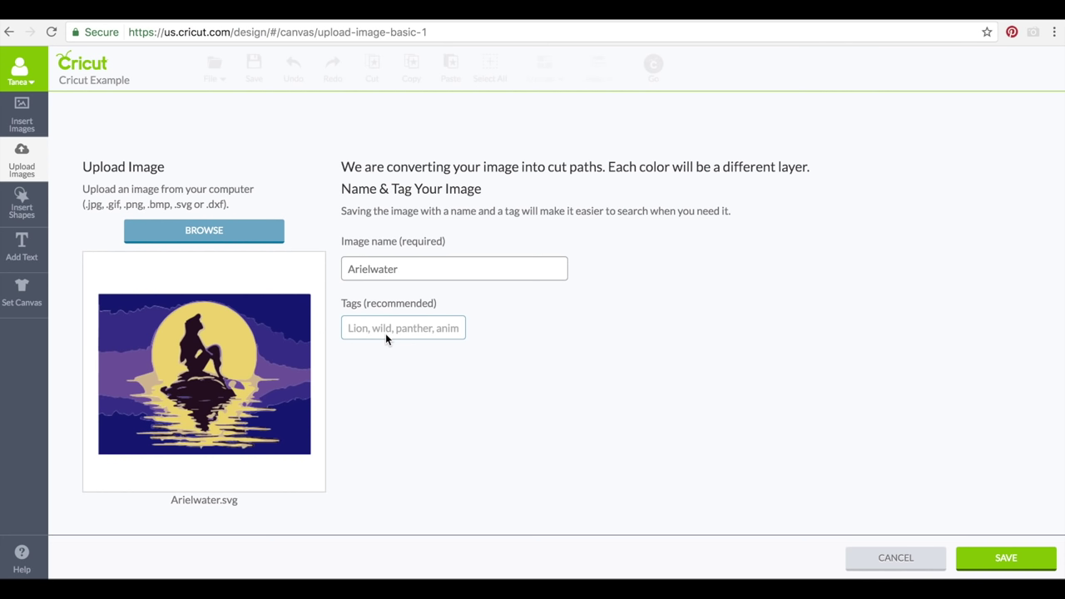
Step: Tag the Arielwater image with "Ariel water sunset little mermaid" and save it to the uploaded images
type("Aril")
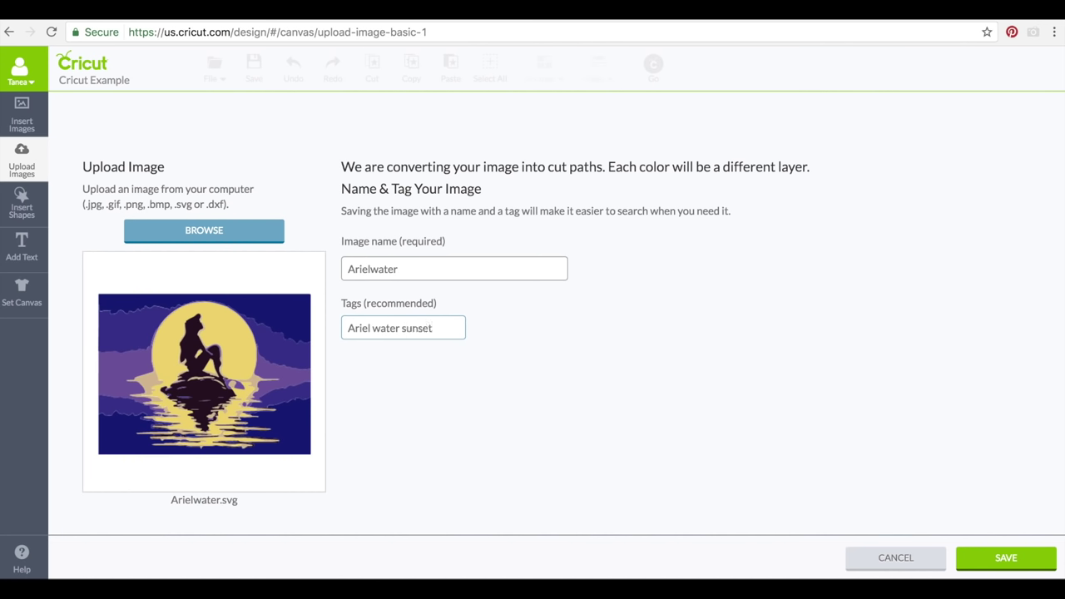
type("ittle mermais")
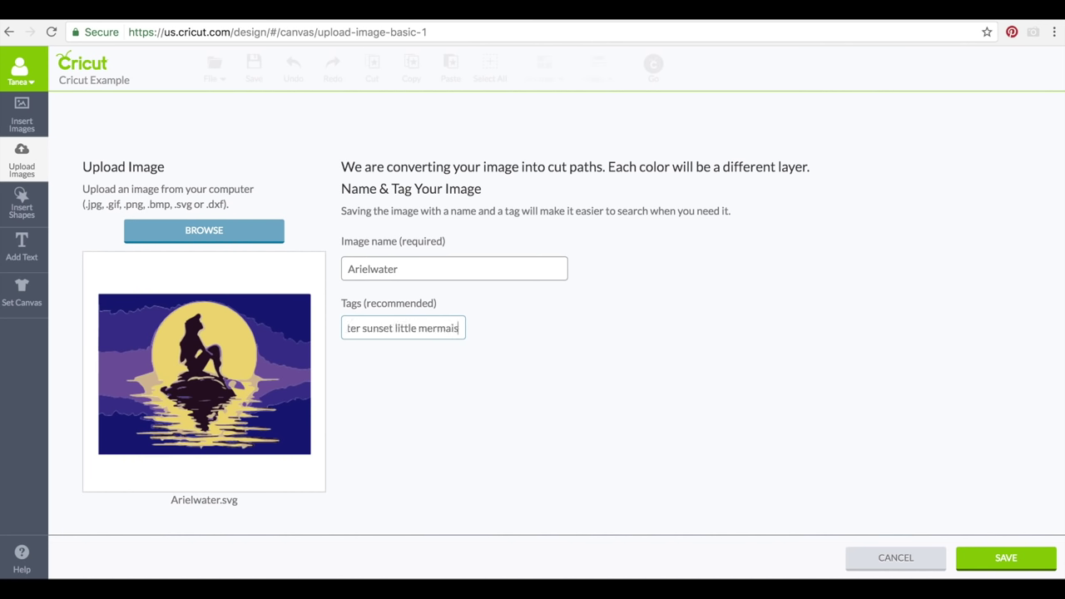
key("BackSpace")
type("d")
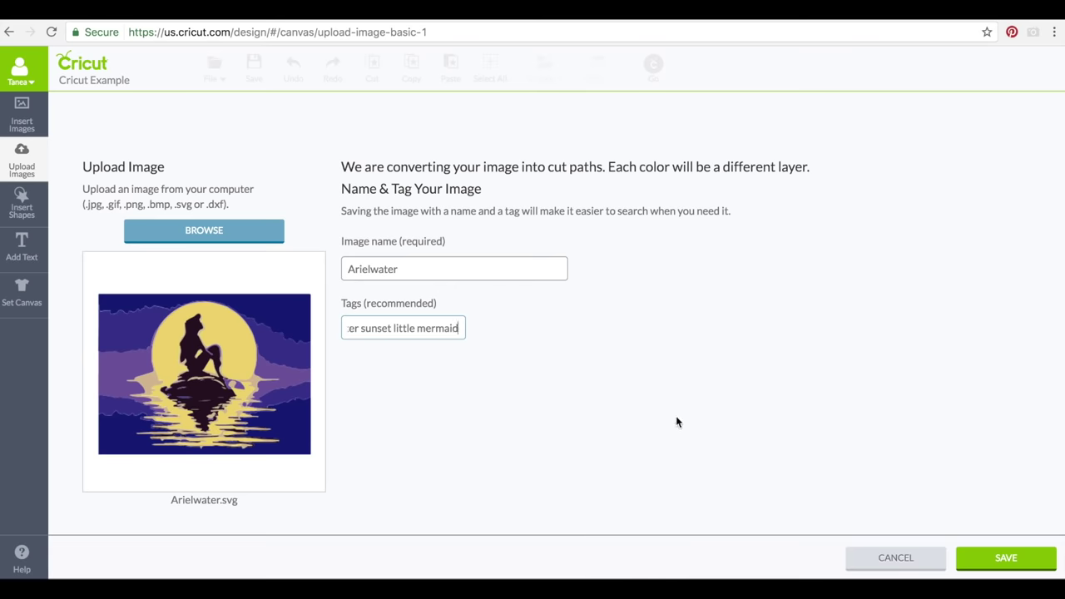
left_click(991, 560)
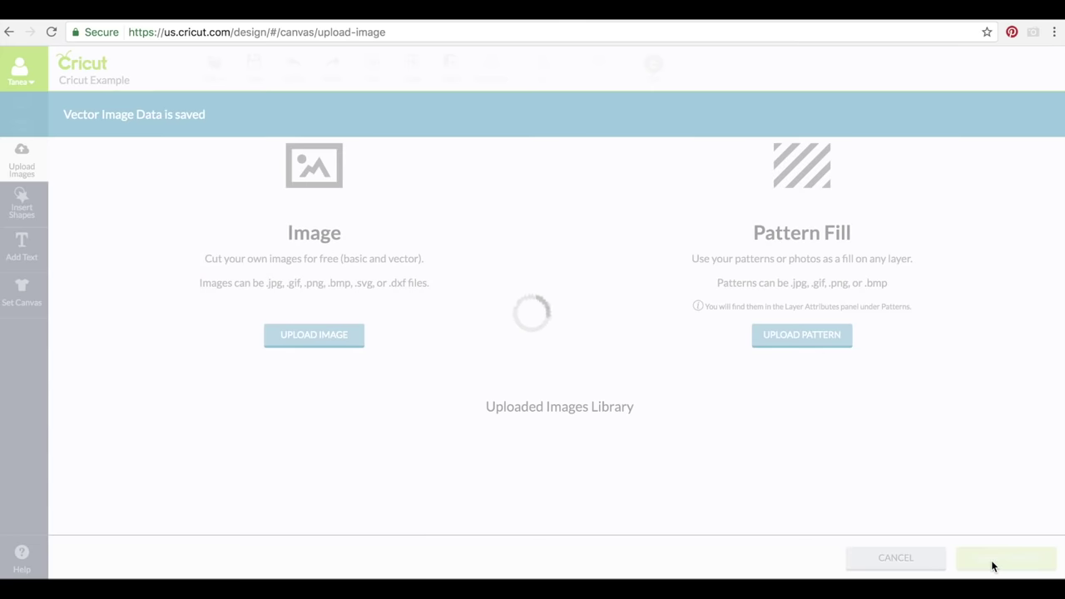
Step: Start another image upload from the Uploaded Images Library page and open ALICE_TEKA 24.png from the Disney Images folder
scroll(333, 394, "down", 3)
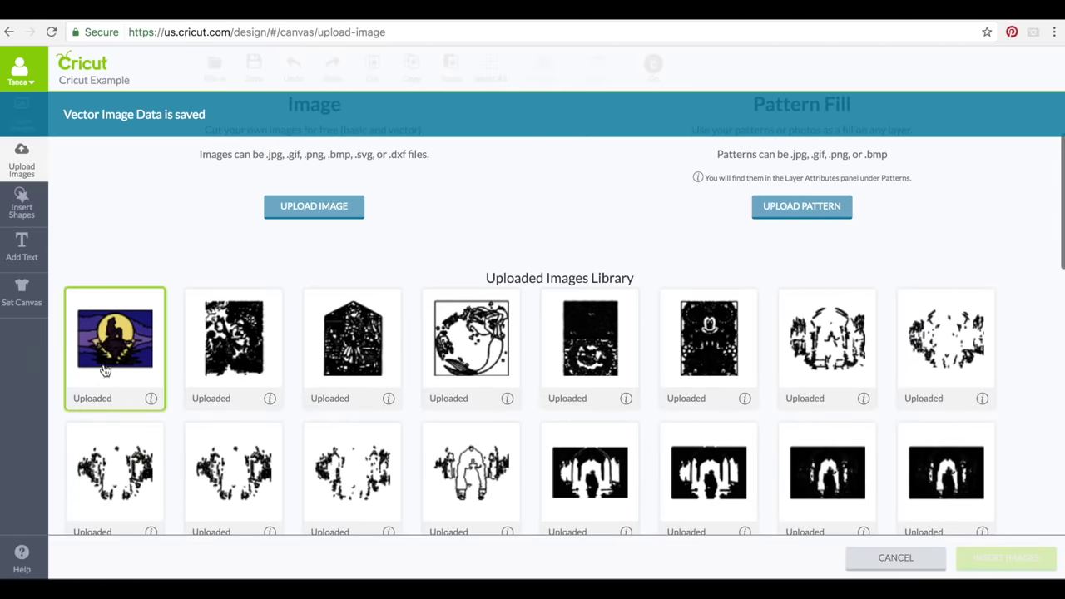
scroll(202, 283, "up", 3)
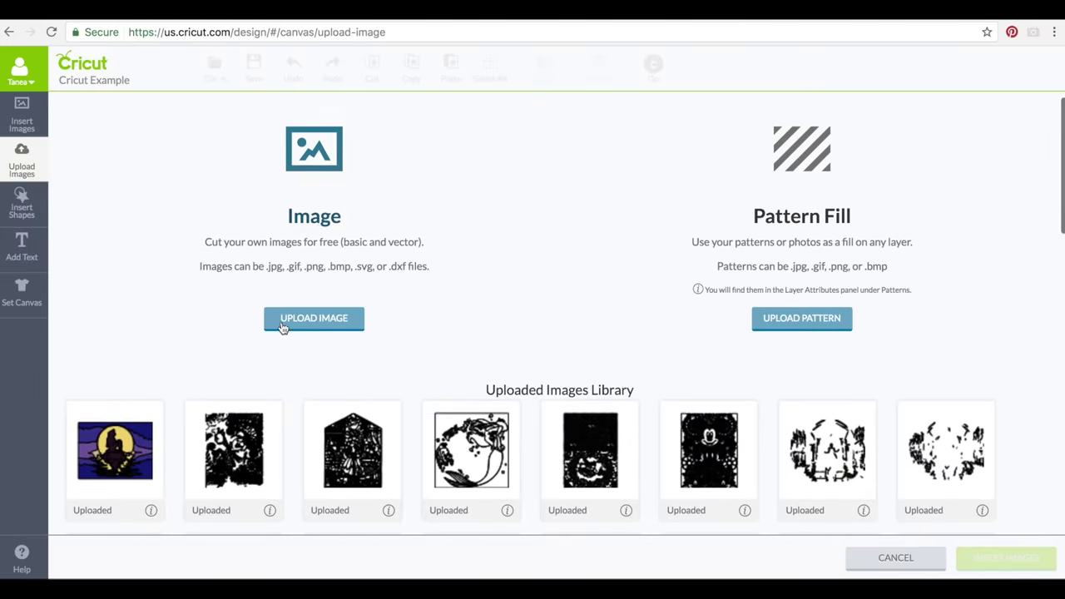
left_click(285, 325)
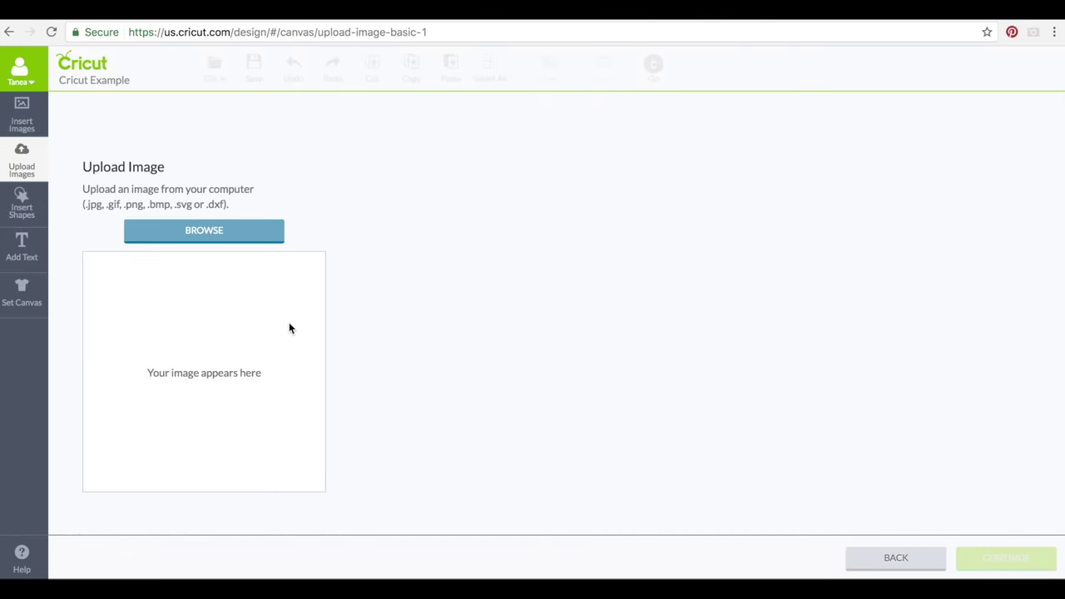
left_click(231, 237)
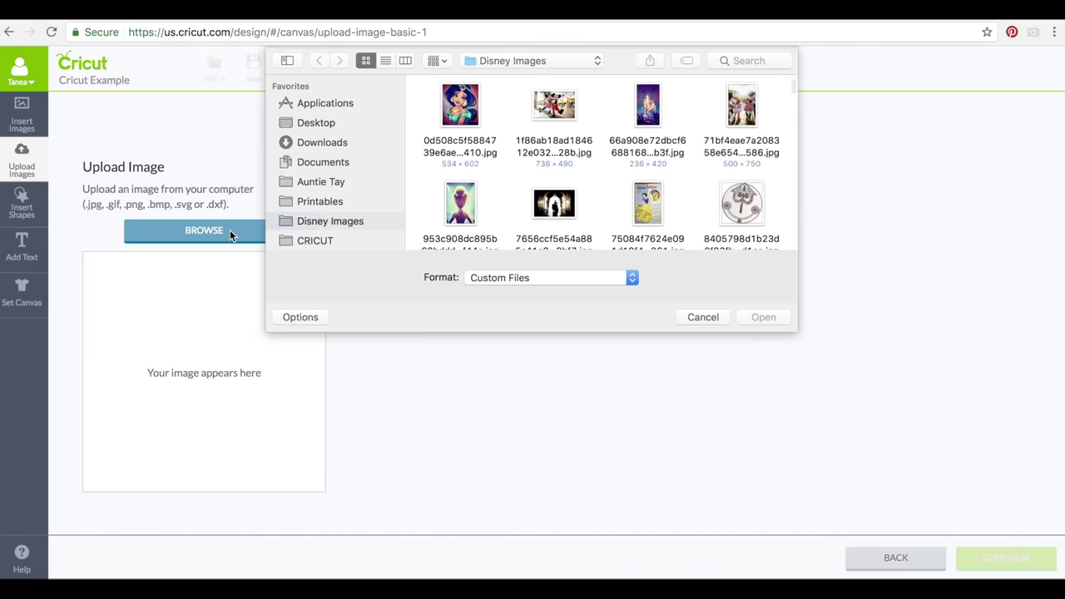
scroll(582, 183, "down", 5)
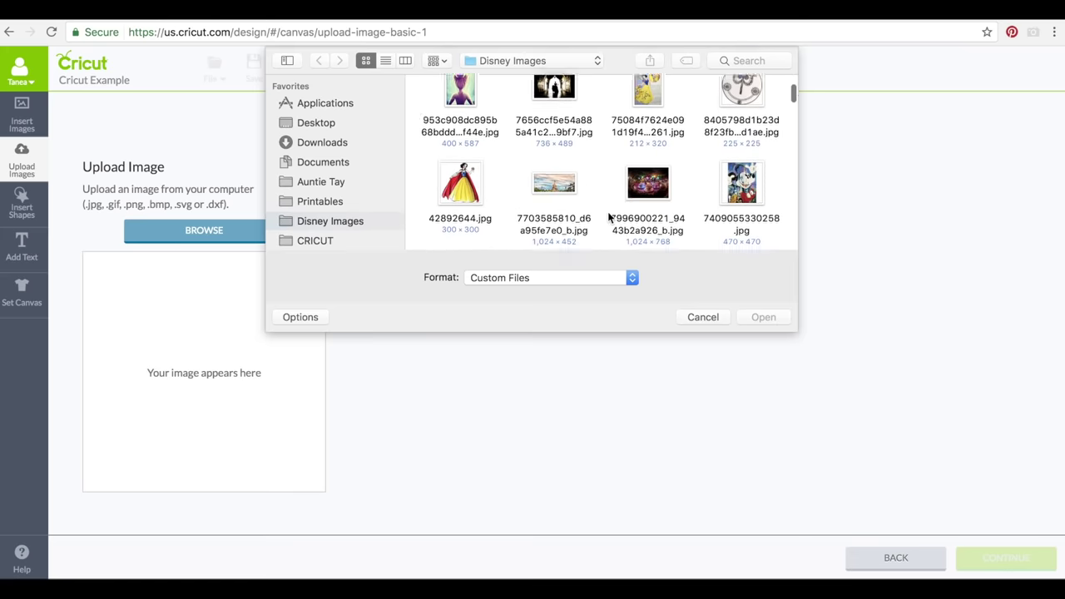
scroll(607, 216, "down", 2)
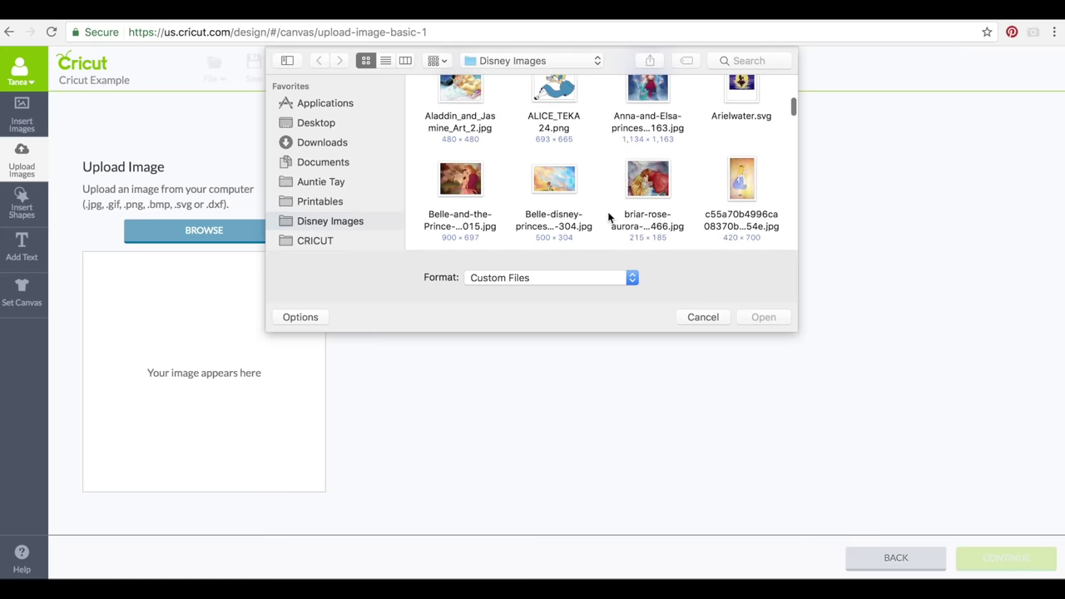
left_click(555, 123)
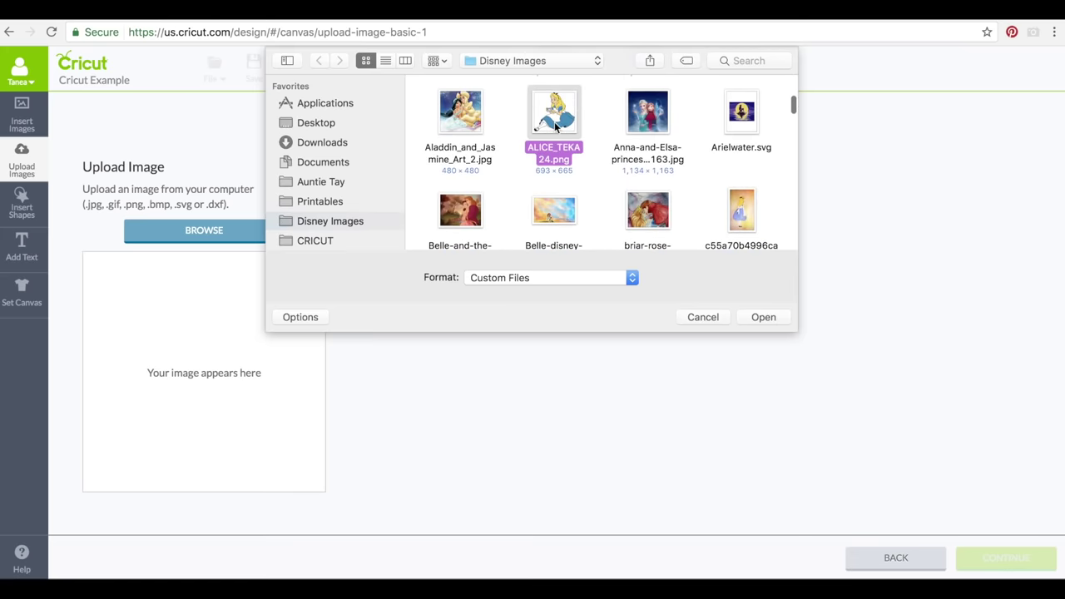
left_click(761, 318)
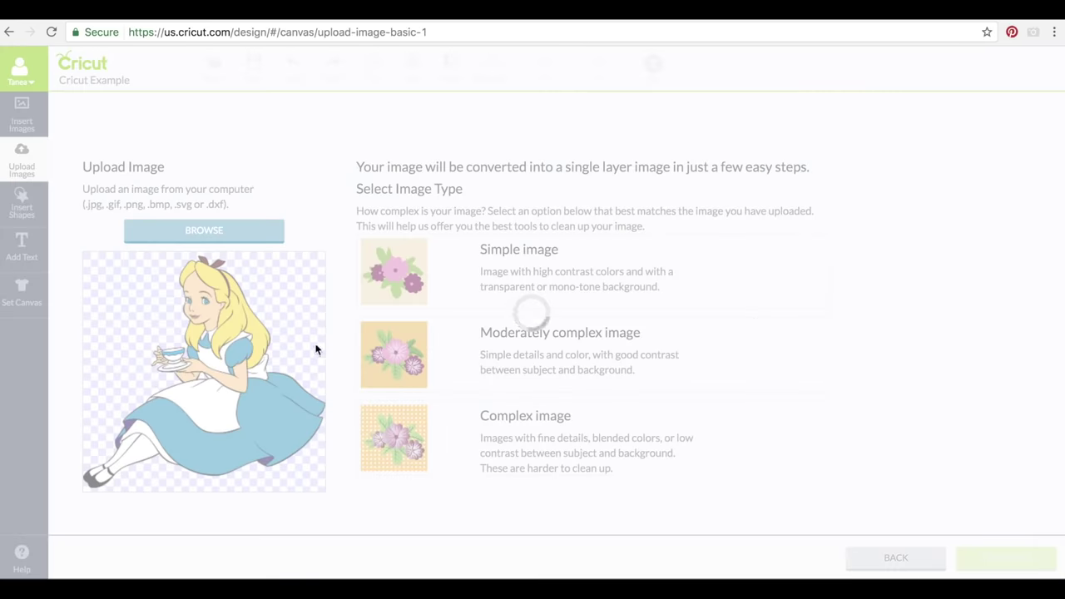
Step: Classify the Alice picture as a Complex image and continue to the Select & Erase cleanup
left_click(623, 278)
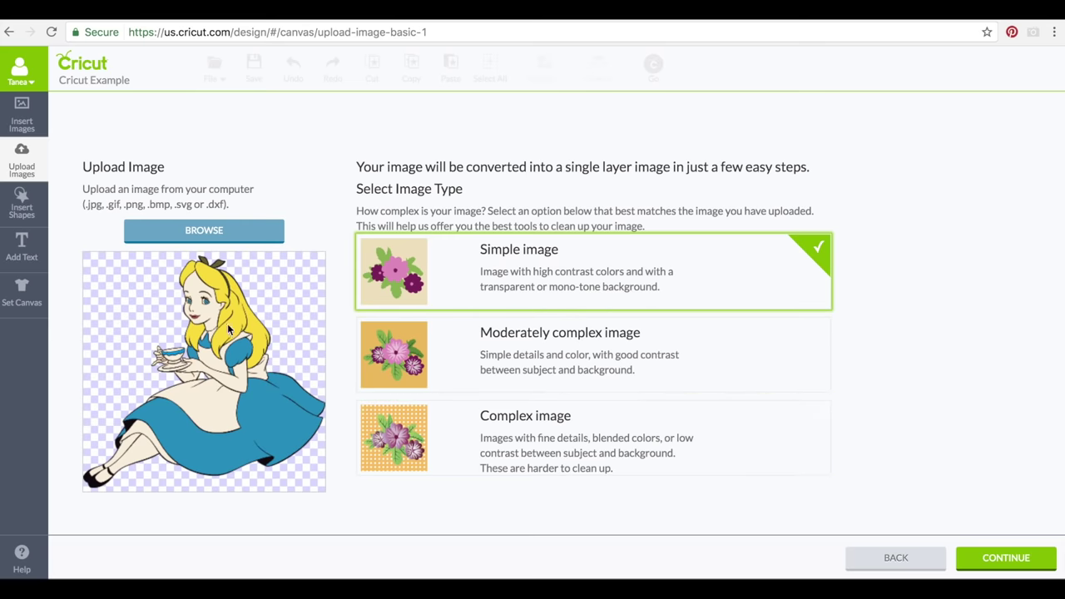
left_click(476, 378)
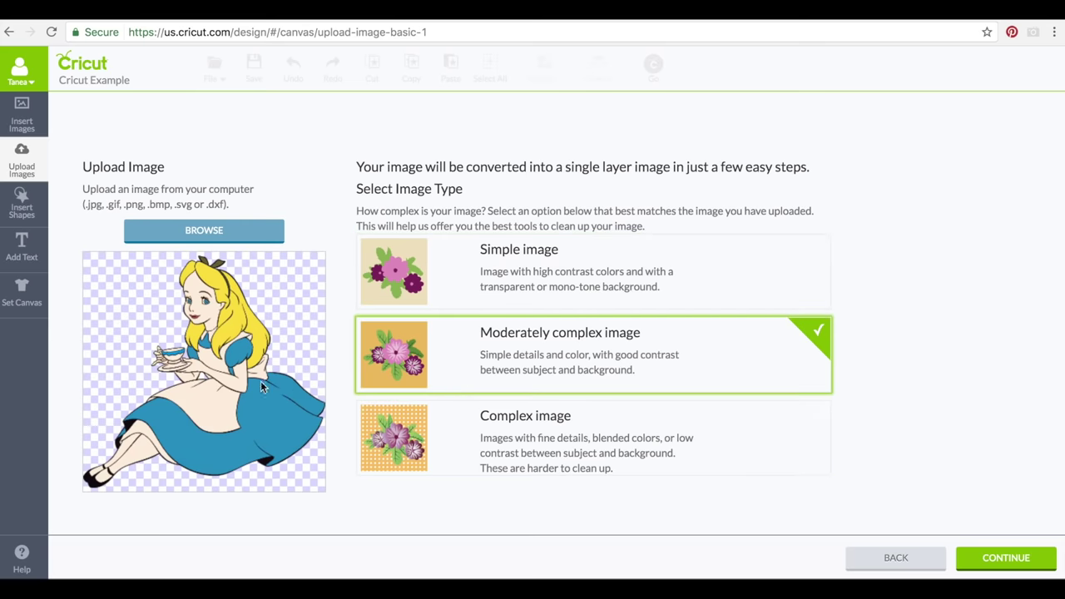
left_click(488, 448)
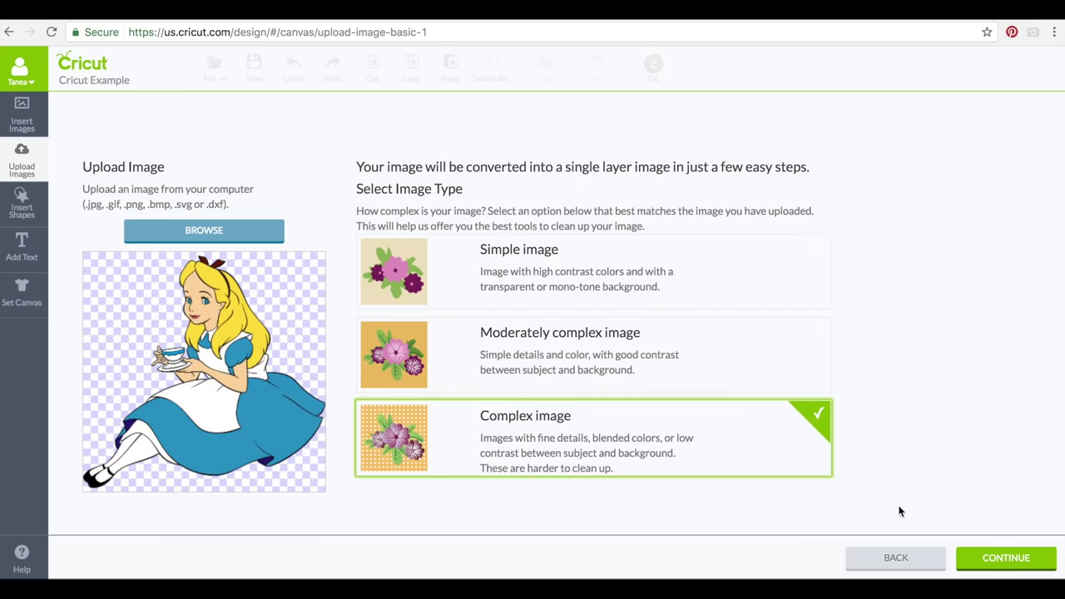
left_click(970, 562)
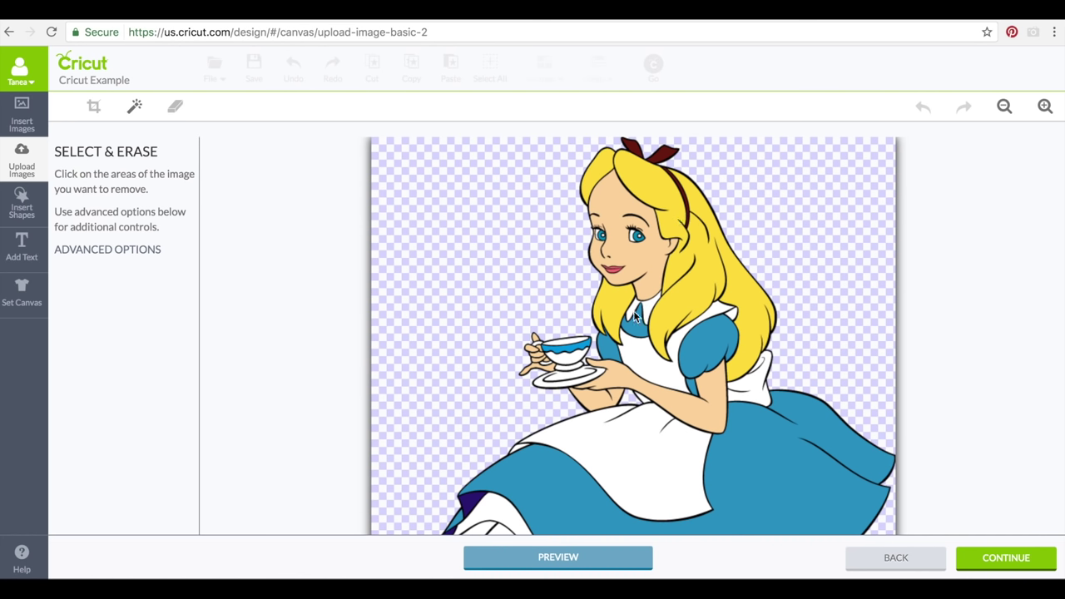
Step: Erase the white apron and bow, the saucer, the face, the yellow hair and the blue skirt from the Alice image
left_click(667, 372)
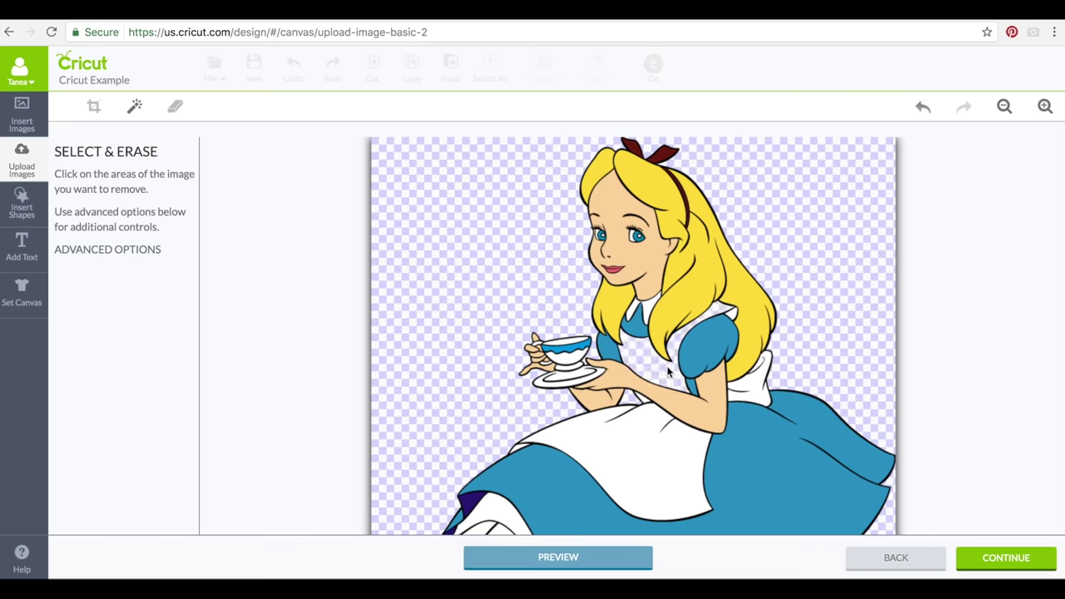
left_click(753, 397)
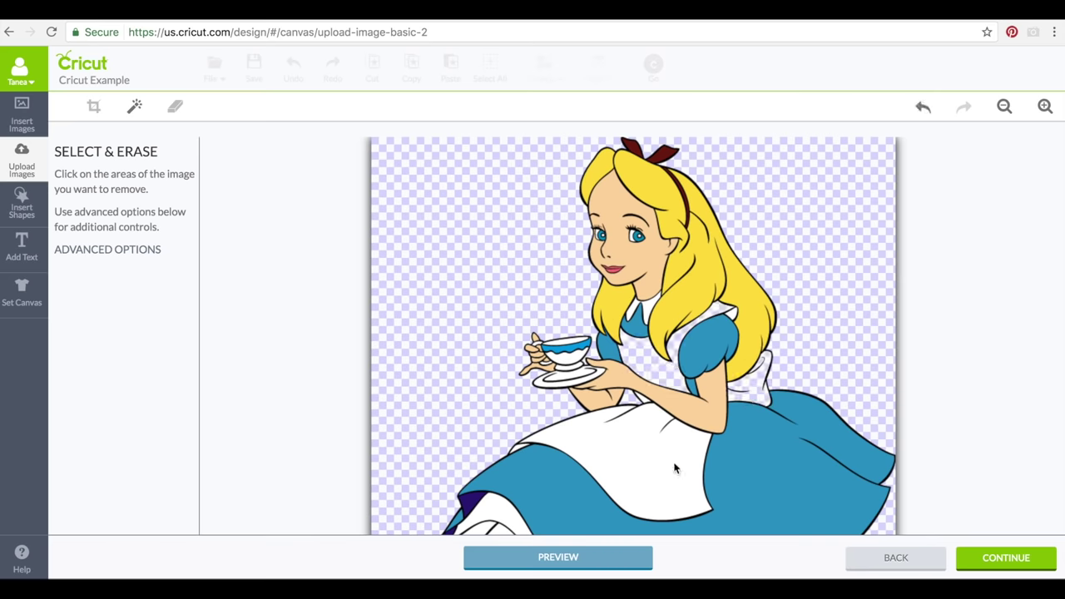
left_click(675, 469)
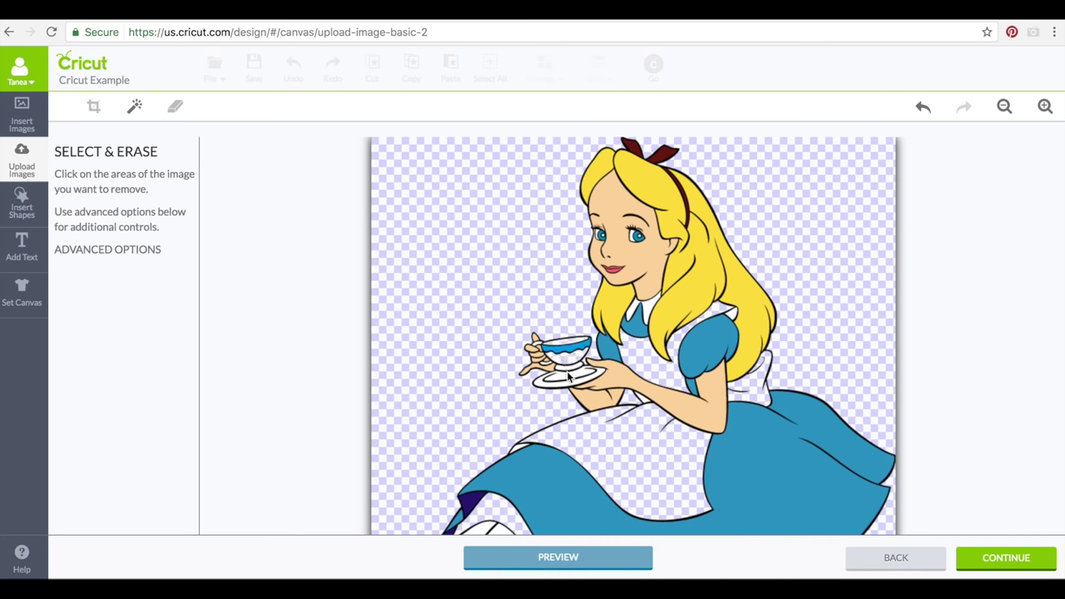
left_click(569, 378)
left_click(651, 287)
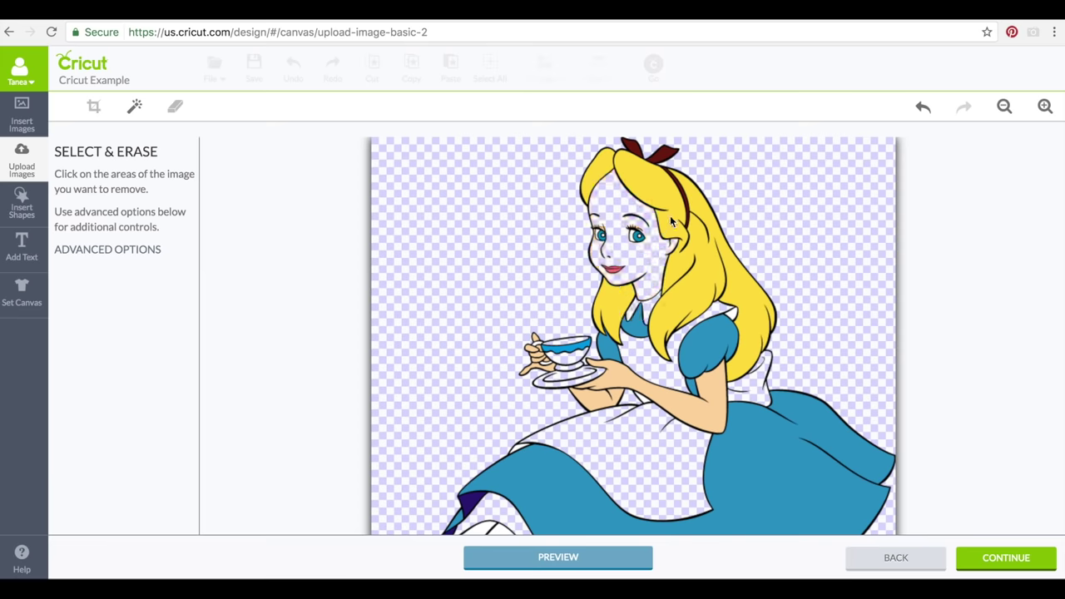
left_click(601, 175)
left_click(752, 481)
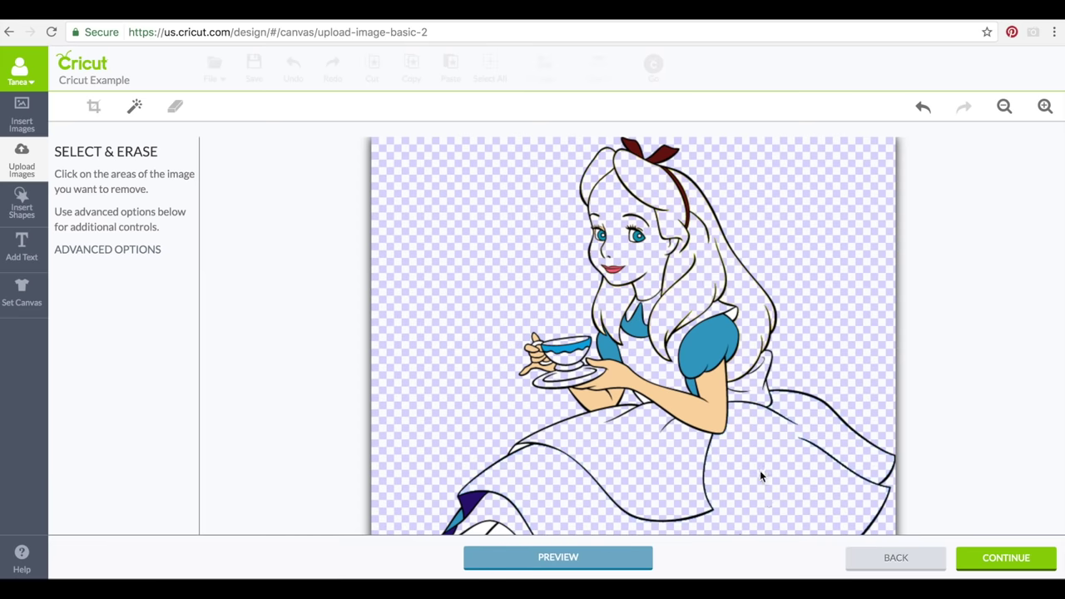
Step: Erase the colour fills of Alice's arms, hand, teacup band, eyes and the blue parts of her collar, sleeves and bodice
left_click(711, 396)
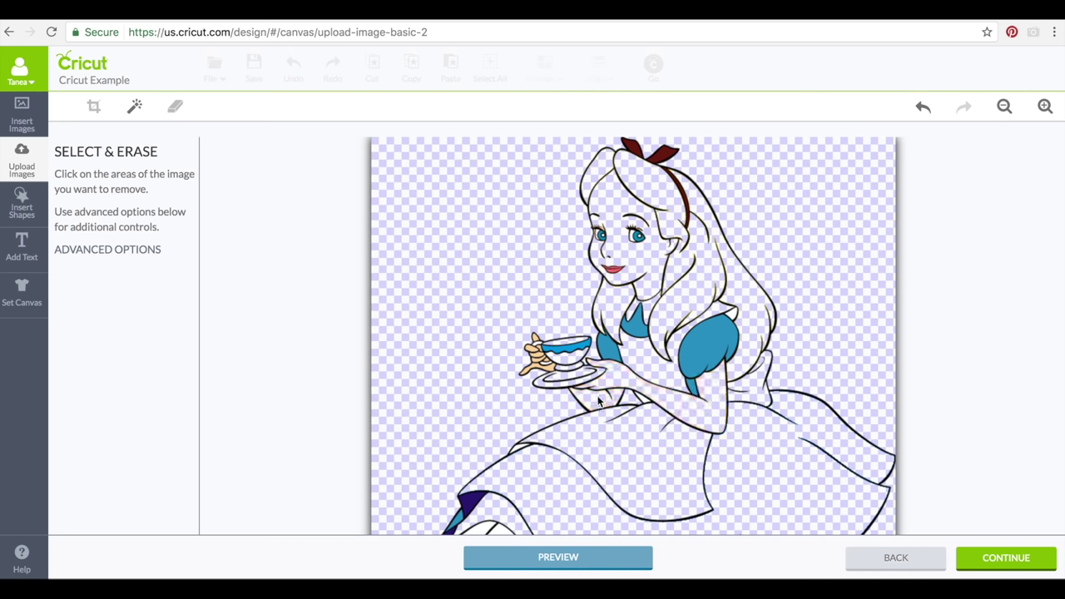
left_click(582, 350)
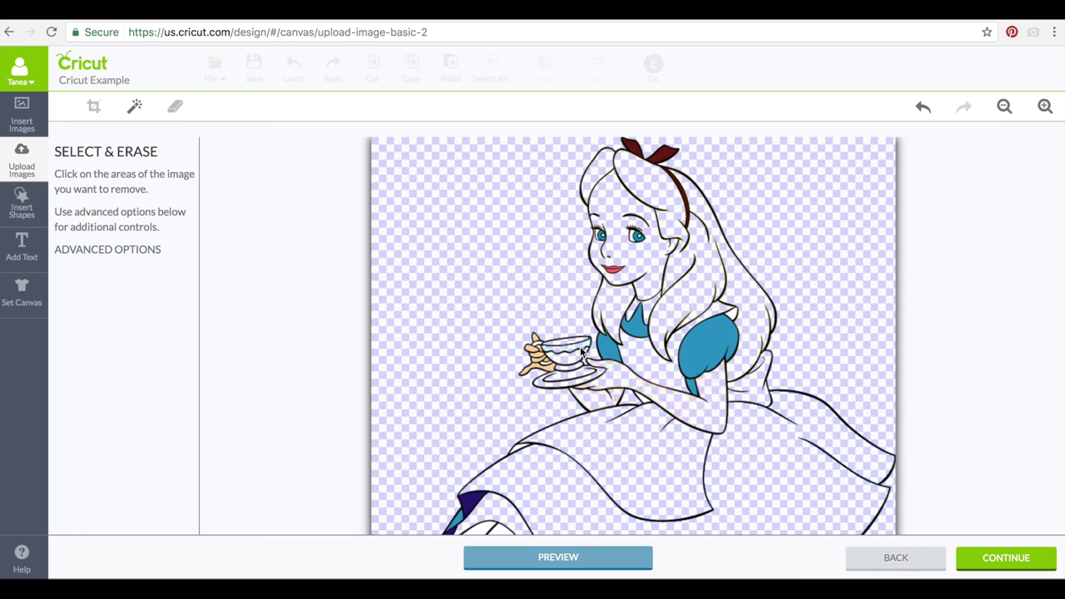
left_click(537, 363)
left_click(638, 240)
left_click(708, 345)
left_click(634, 324)
left_click(614, 354)
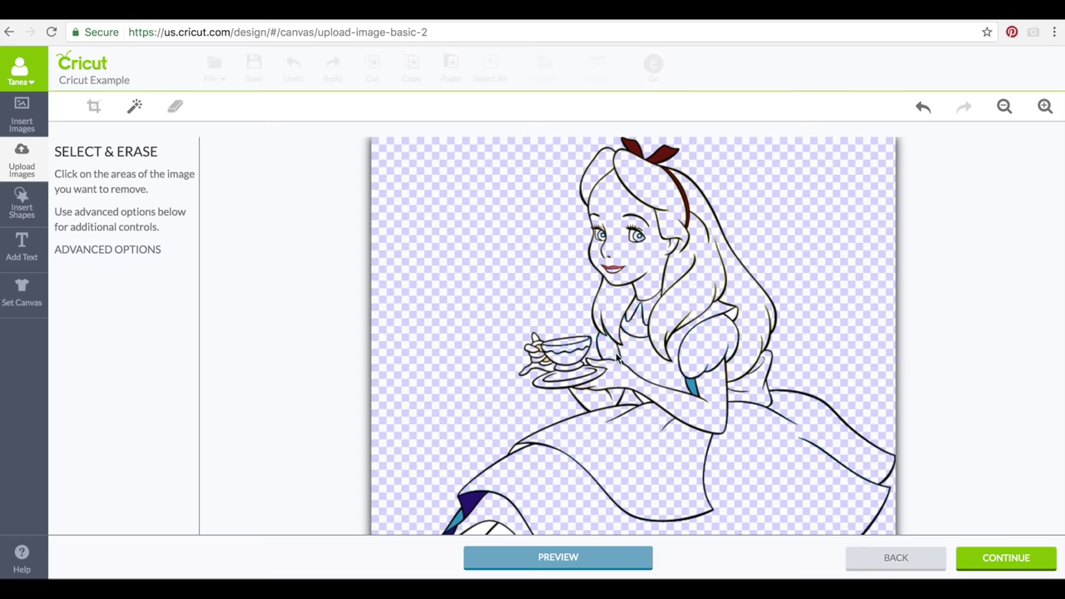
left_click(691, 387)
Step: Erase the white stockings and shoe openings and the blue and purple fills under the skirt hem
scroll(618, 416, "down", 1)
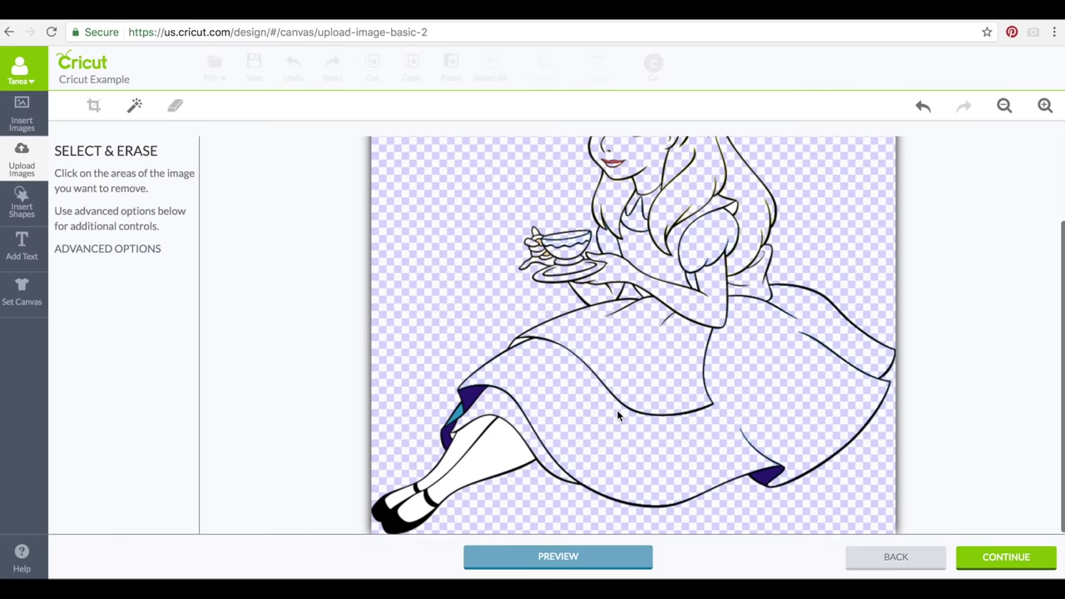
left_click(503, 468)
left_click(460, 437)
left_click(407, 517)
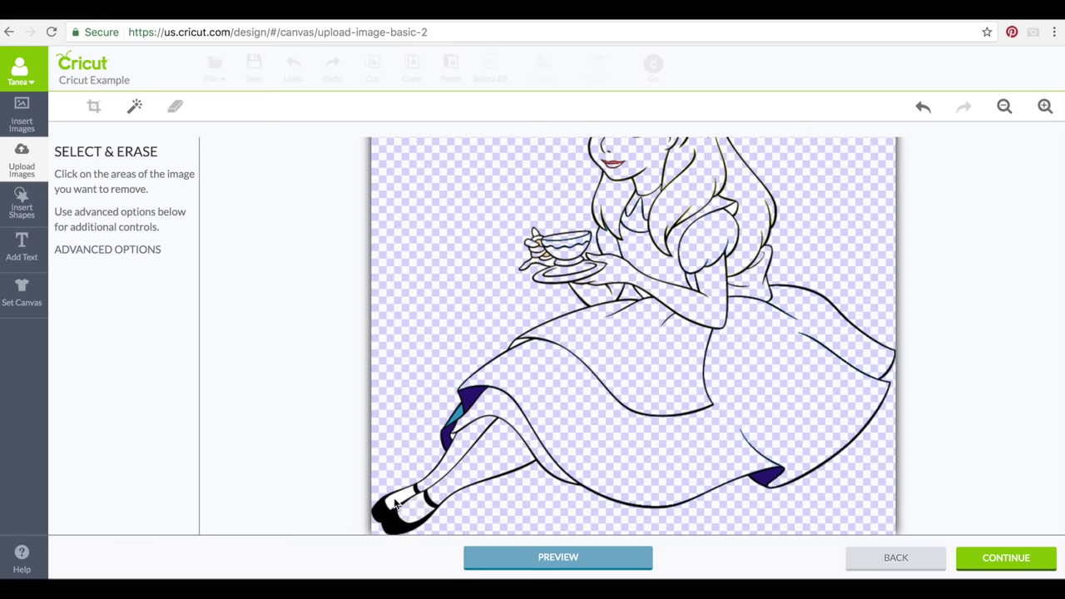
left_click(453, 418)
left_click(447, 437)
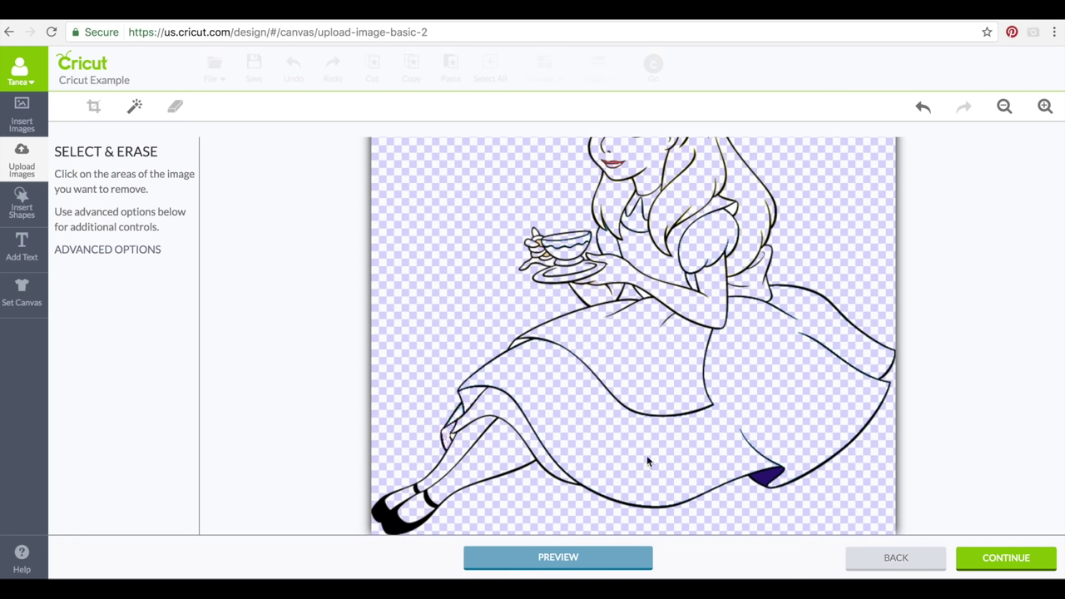
left_click(765, 485)
Step: Examine Alice's face and hair outlines up close and compare the Print Then Cut and Cut previews before returning to the cleanup
scroll(686, 400, "up", 2)
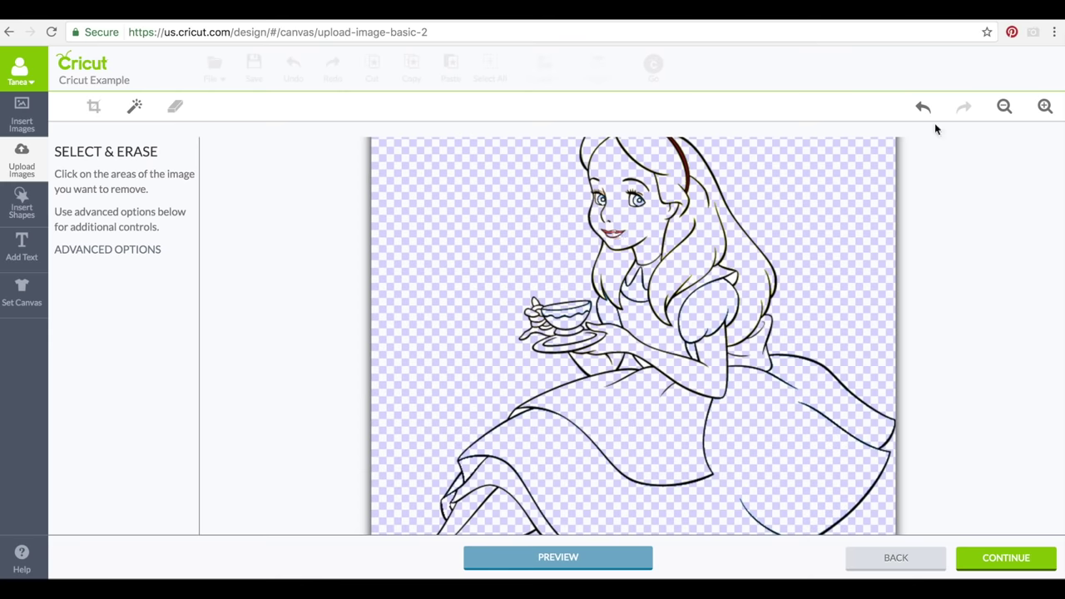
left_click(1045, 107)
left_click(1045, 106)
left_click(1045, 107)
left_click(1045, 107)
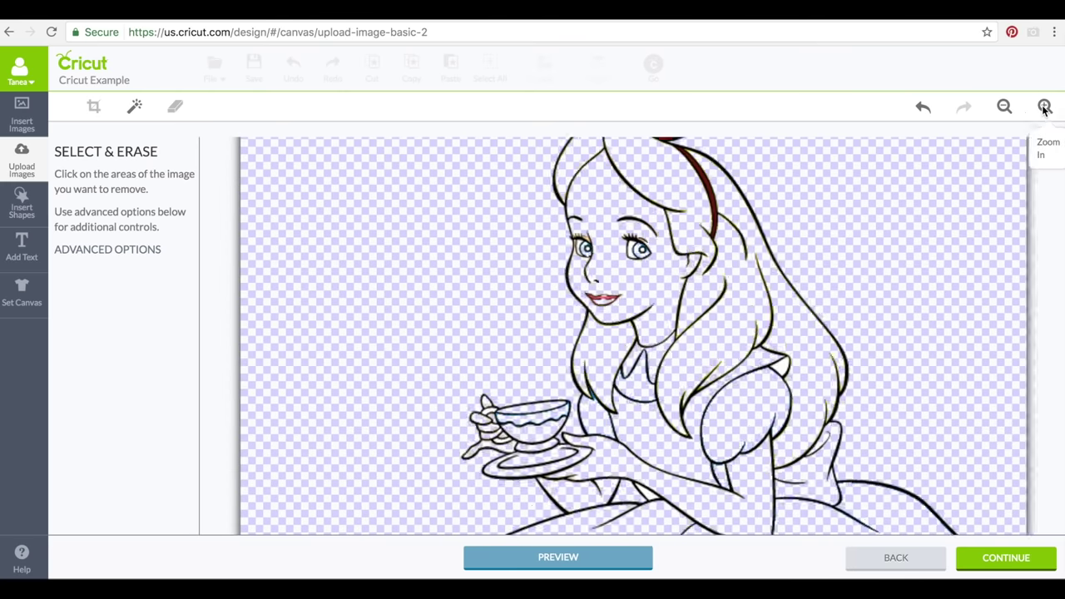
left_click(1045, 107)
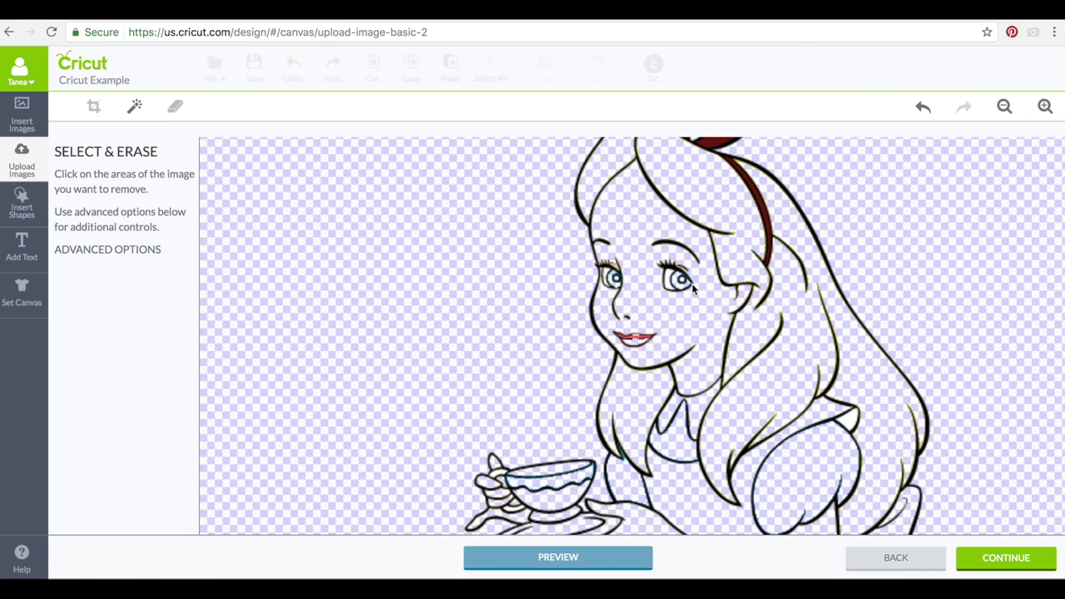
left_click(978, 556)
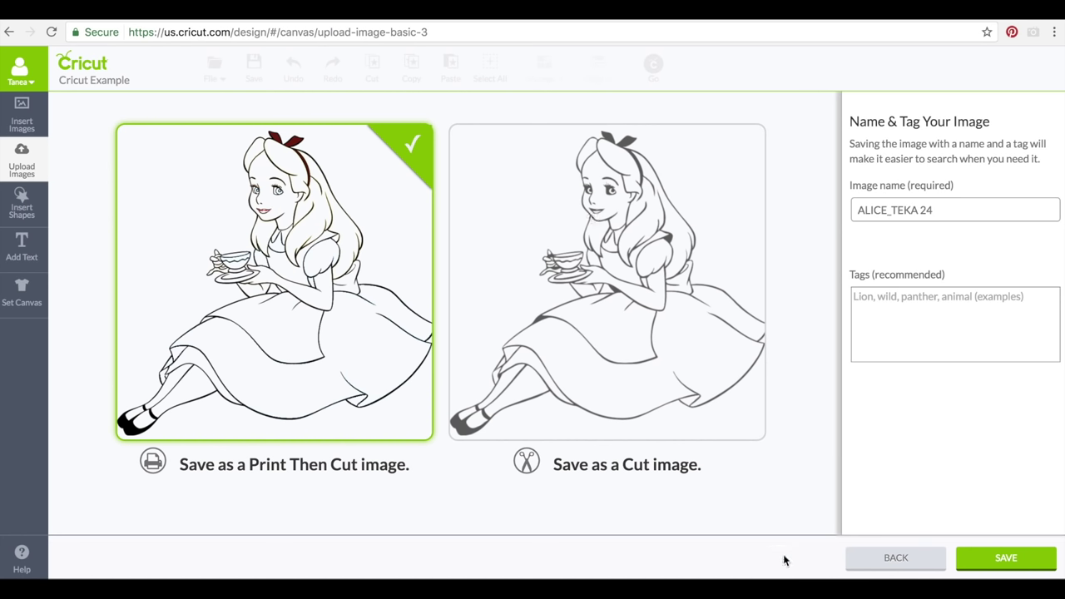
left_click(860, 557)
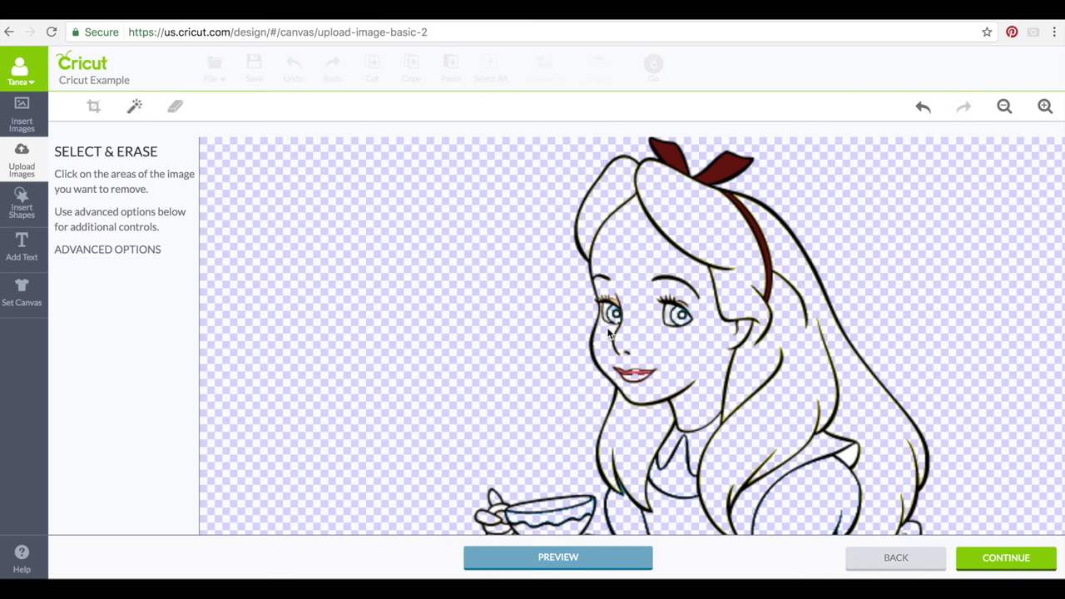
Step: Save the cleaned Alice picture as a Cut image with the tag "Alice sitting in wonderland"
left_click(979, 553)
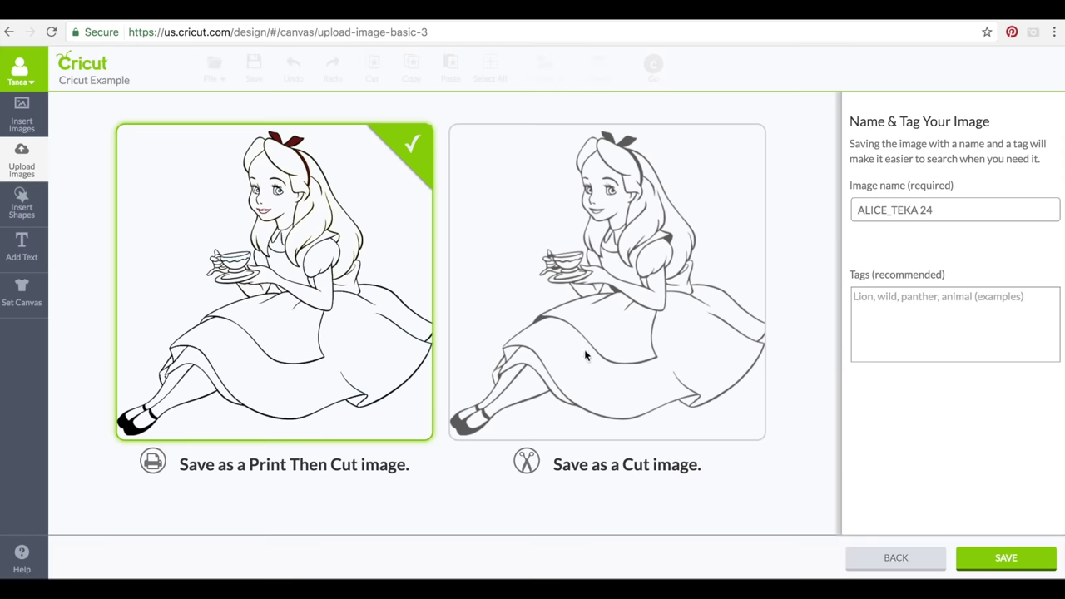
left_click(636, 392)
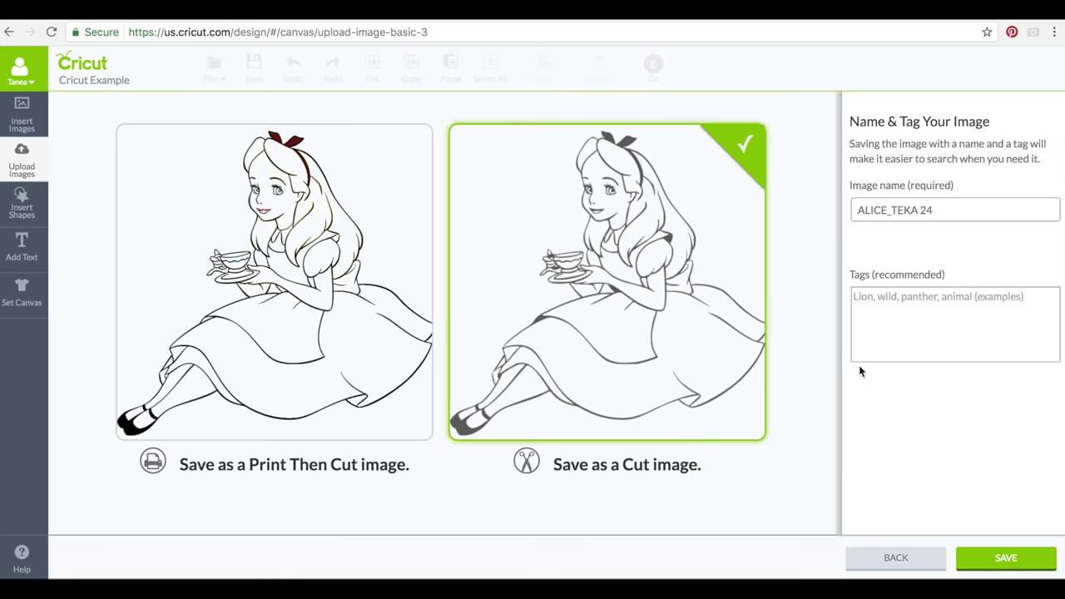
left_click(869, 331)
type("Alice sitting in wonderland")
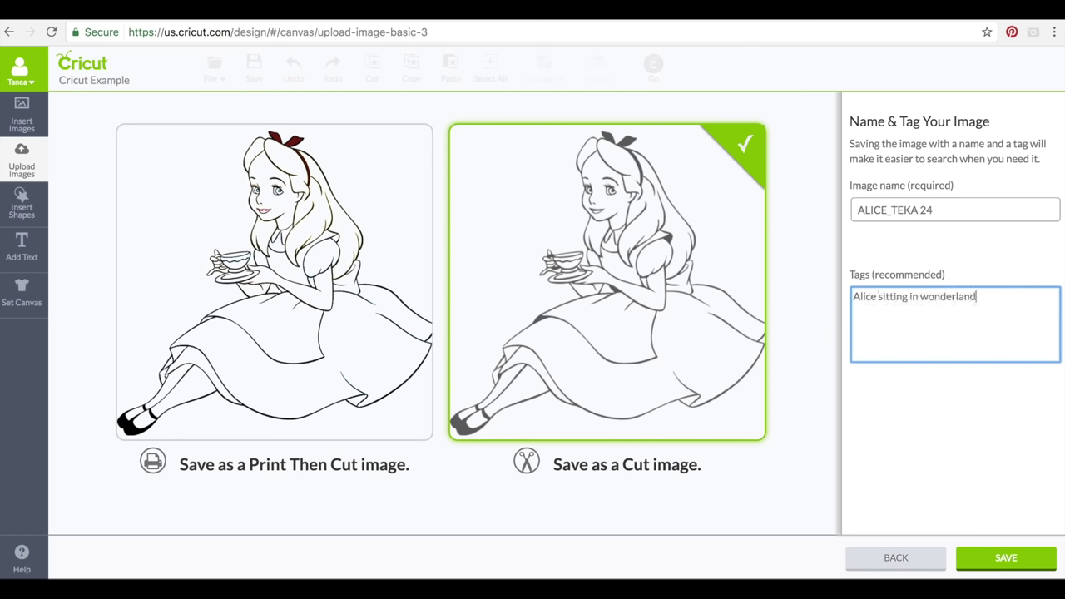
left_click(1006, 558)
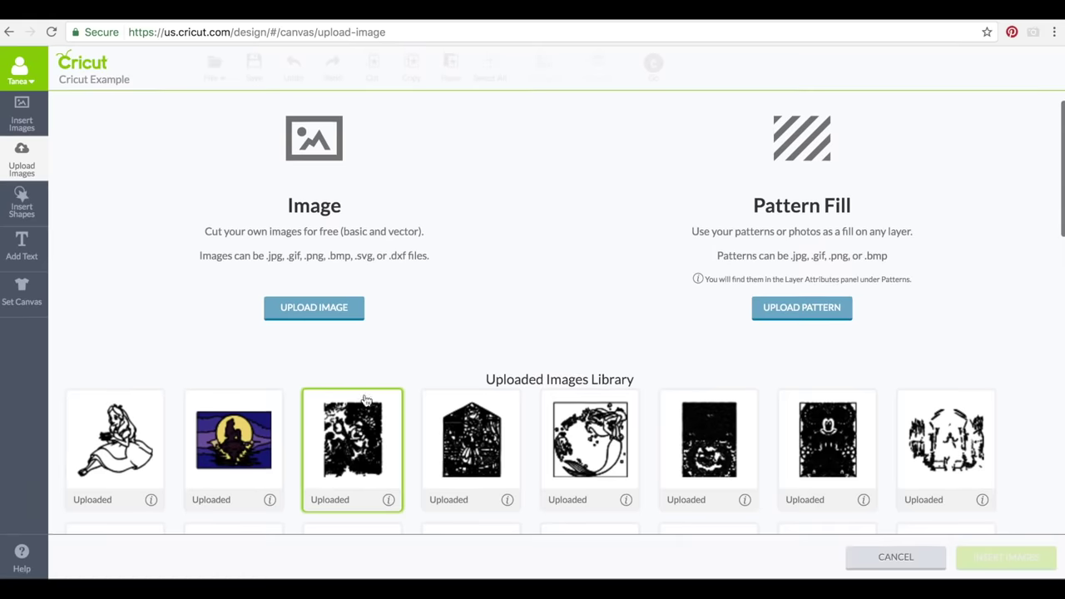
Step: Select the seated Alice line drawing and the three pictures following it in the uploaded images library
left_click(141, 407)
scroll(323, 373, "down", 2)
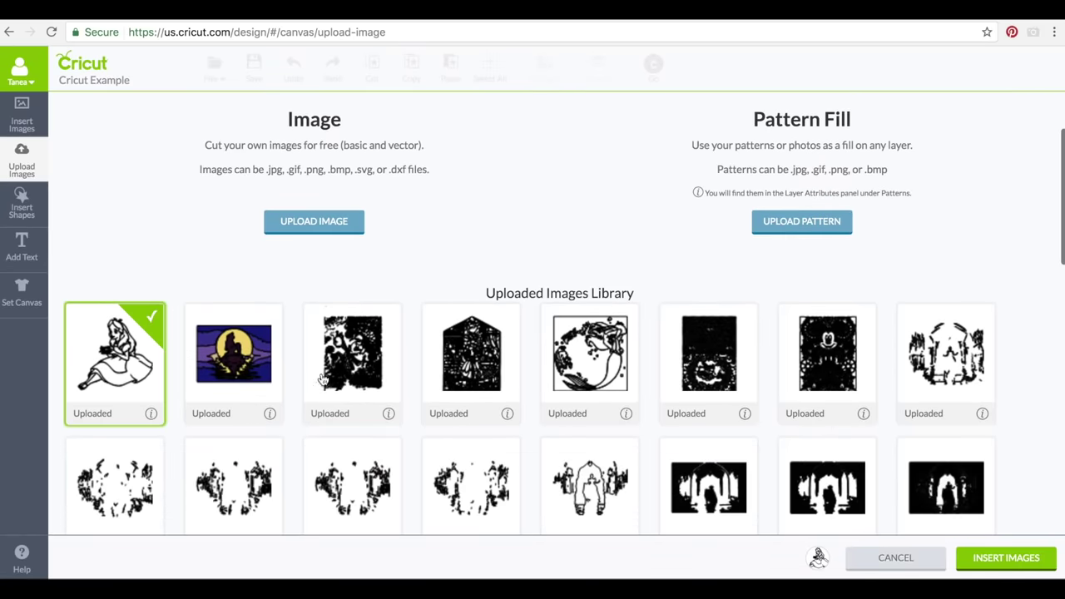
left_click(249, 357)
left_click(391, 363)
left_click(457, 366)
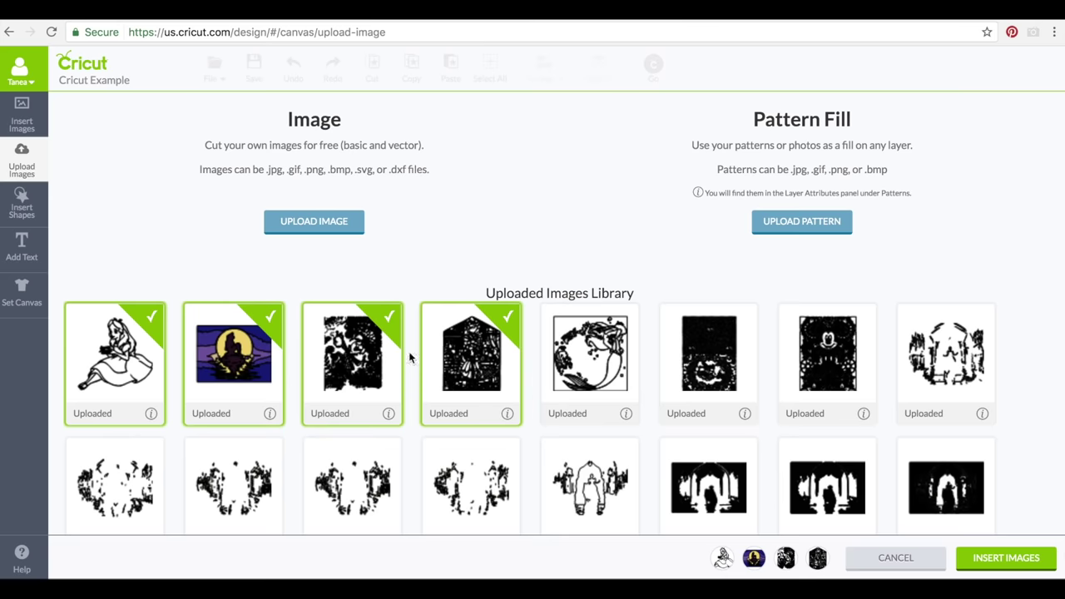
Step: Deselect the three pictures other than Alice and insert the Alice line drawing onto the canvas
left_click(491, 337)
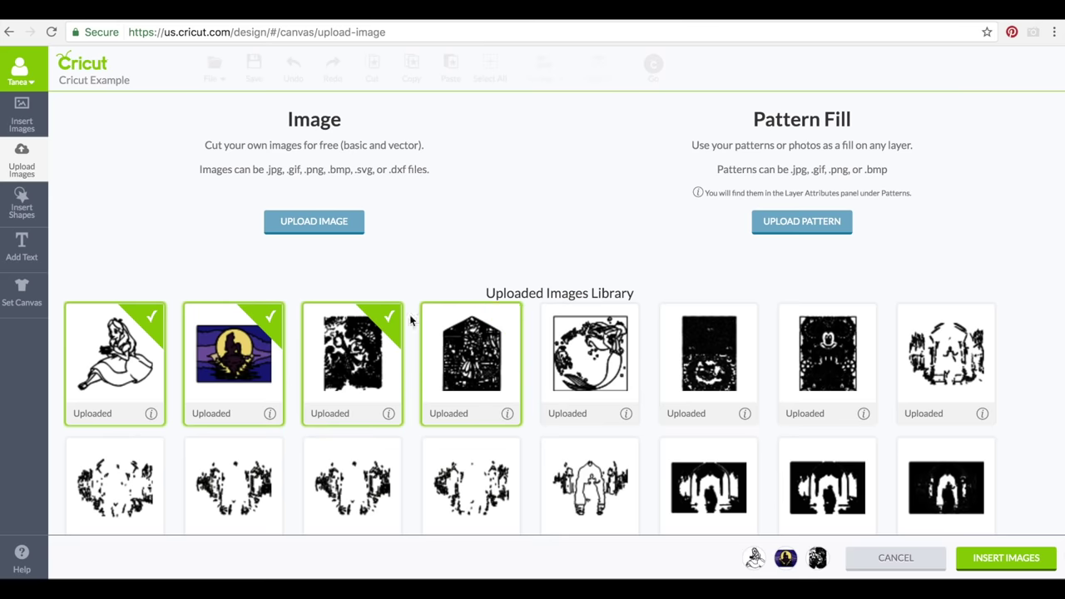
left_click(315, 335)
left_click(234, 349)
scroll(449, 366, "down", 3)
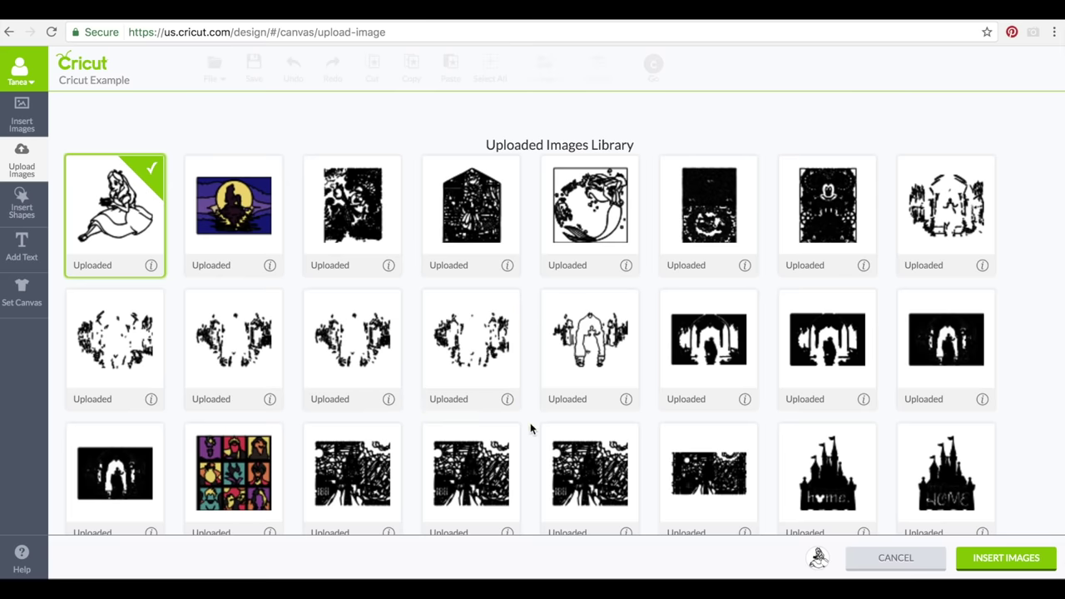
scroll(586, 366, "up", 2)
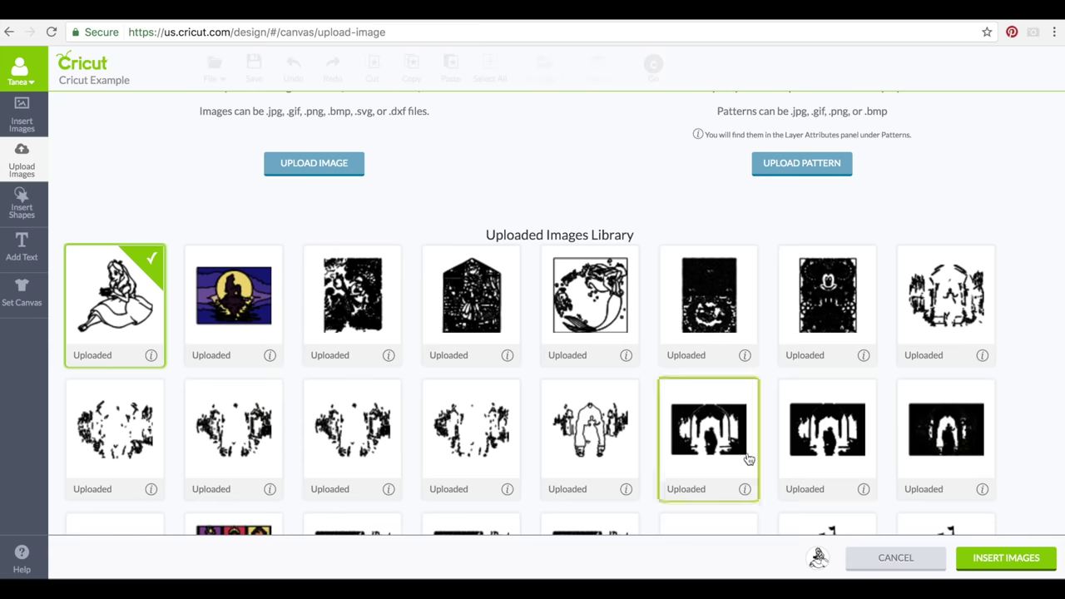
left_click(1009, 556)
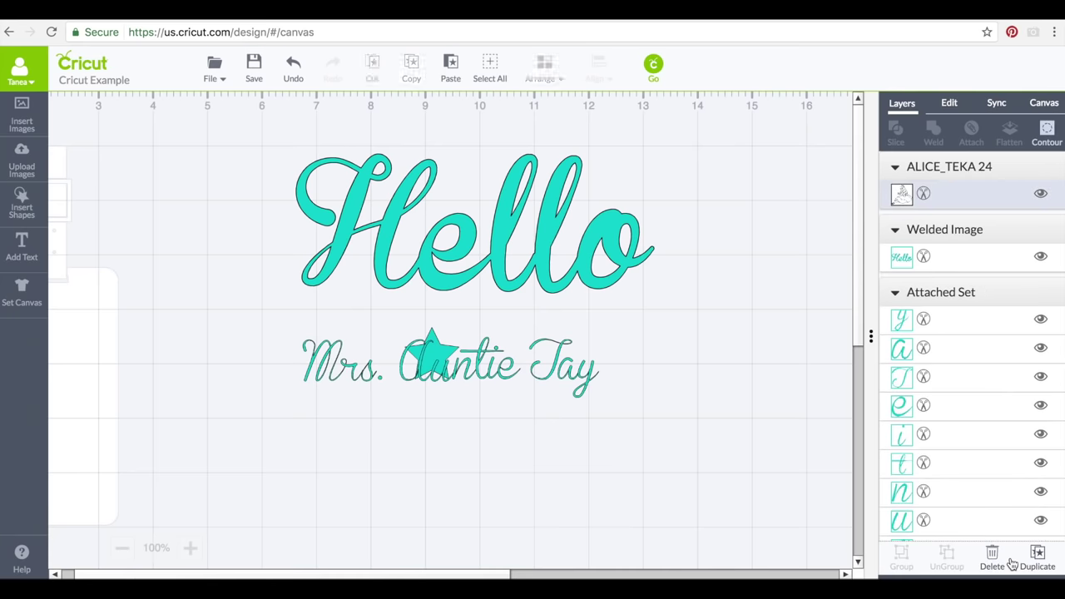
Step: Place the Alice line drawing on the open canvas and move the word Hello close beside her head
left_click_drag(91, 310, 441, 499)
left_click(184, 289)
left_click_drag(233, 167, 222, 163)
left_click_drag(239, 262, 243, 312)
left_click_drag(376, 277, 346, 257)
Step: Move the script name line directly beneath Hello and the star above its letter e, leaving everything deselected
left_click_drag(359, 368, 375, 301)
left_click(424, 355)
left_click_drag(424, 355, 430, 156)
left_click(315, 479)
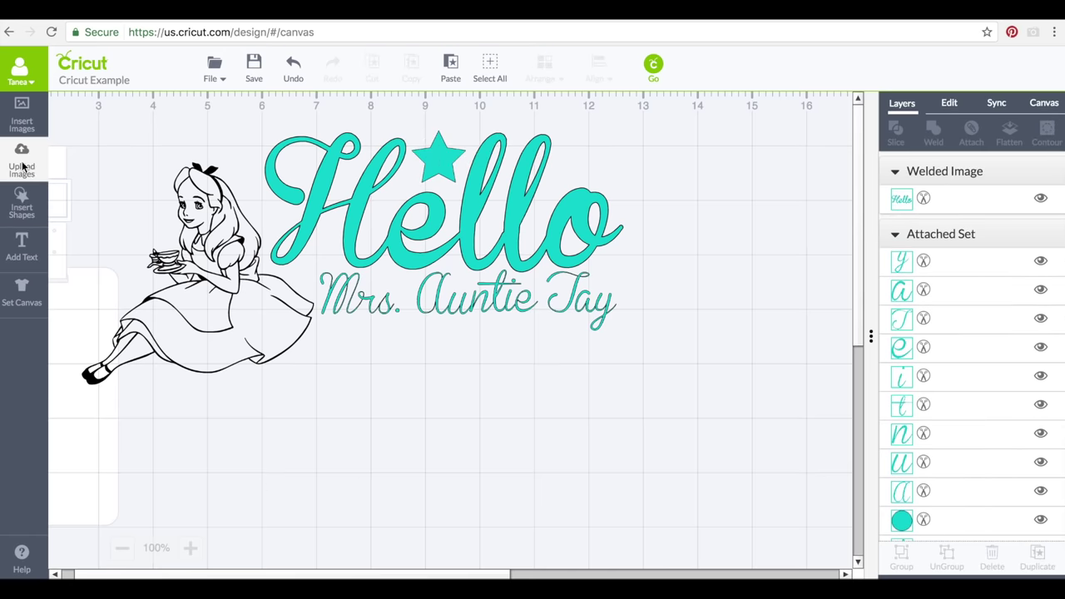
Step: Open the Cricut image library and browse its featured images
left_click(22, 122)
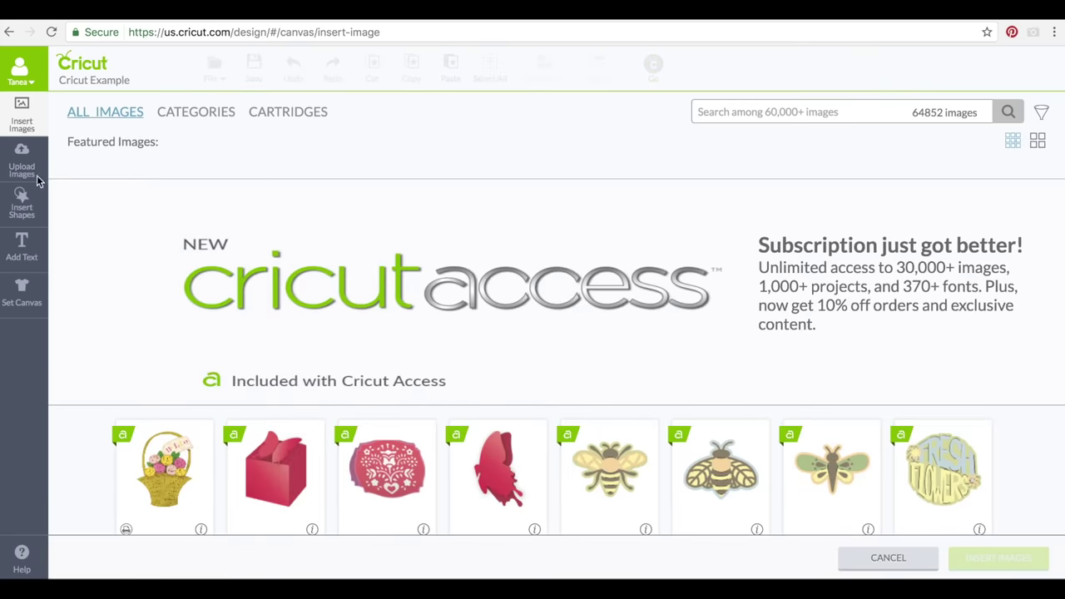
scroll(333, 435, "down", 4)
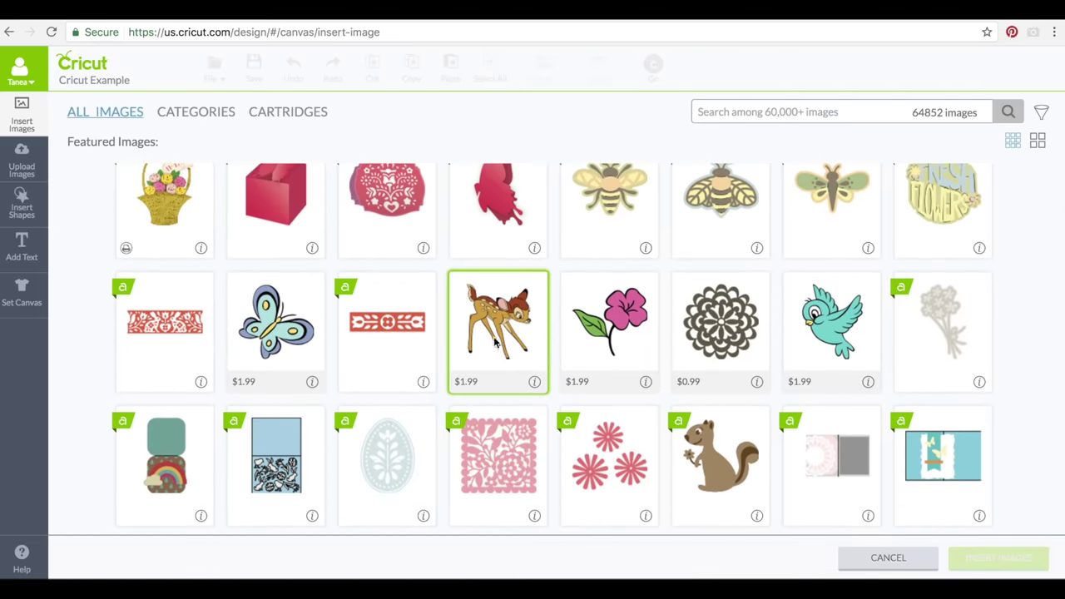
scroll(495, 388, "down", 2)
scroll(495, 387, "up", 6)
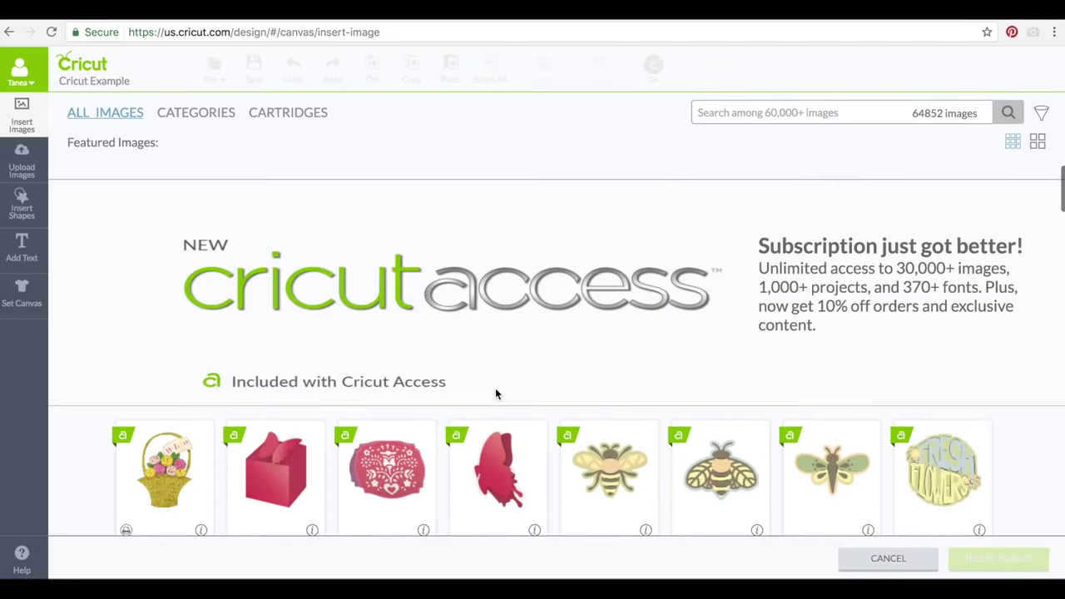
scroll(537, 417, "down", 3)
scroll(537, 418, "up", 1)
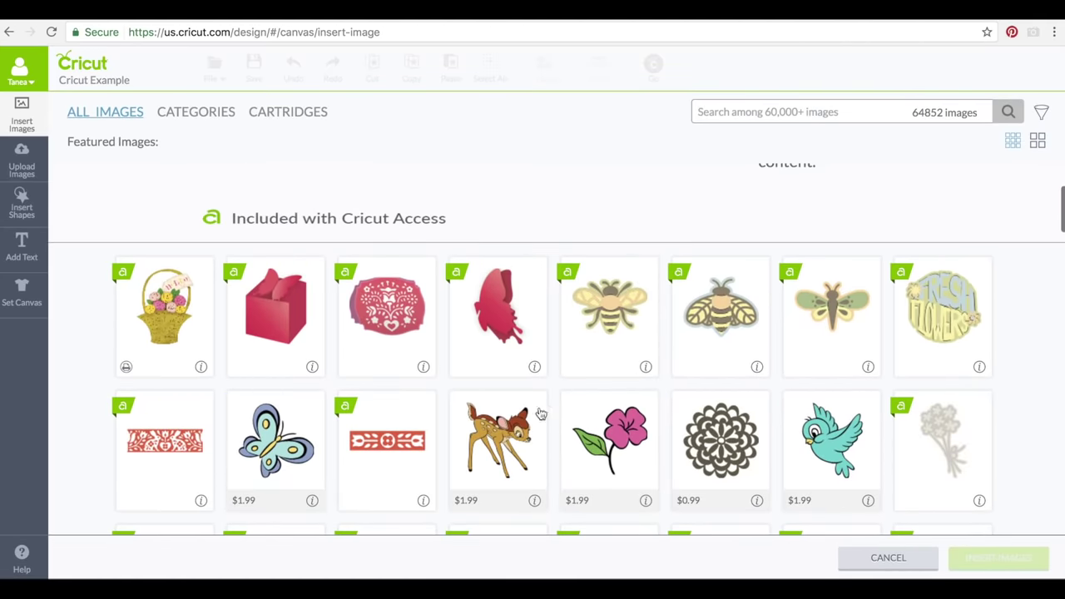
scroll(626, 315, "up", 3)
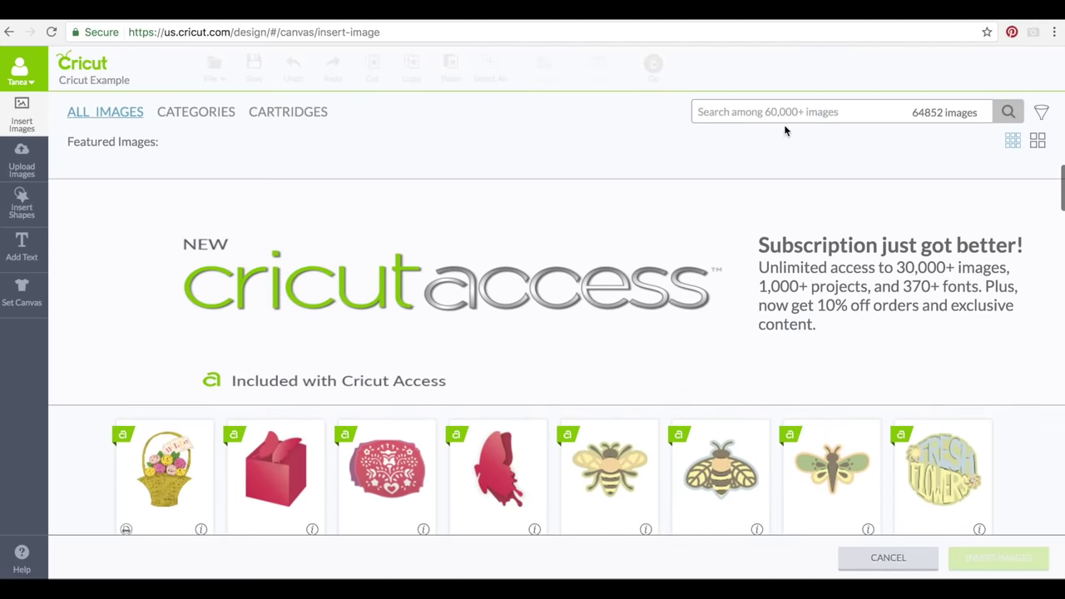
Step: Search the image library for "disney" and look through the matching images
left_click(768, 117)
type("disney")
key("Return")
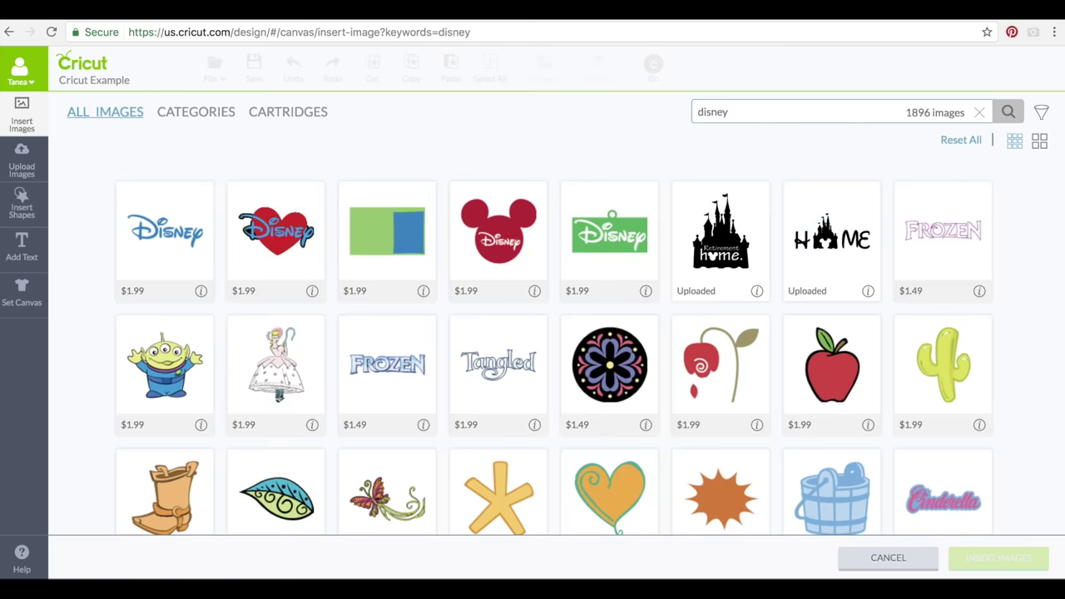
scroll(499, 409, "down", 2)
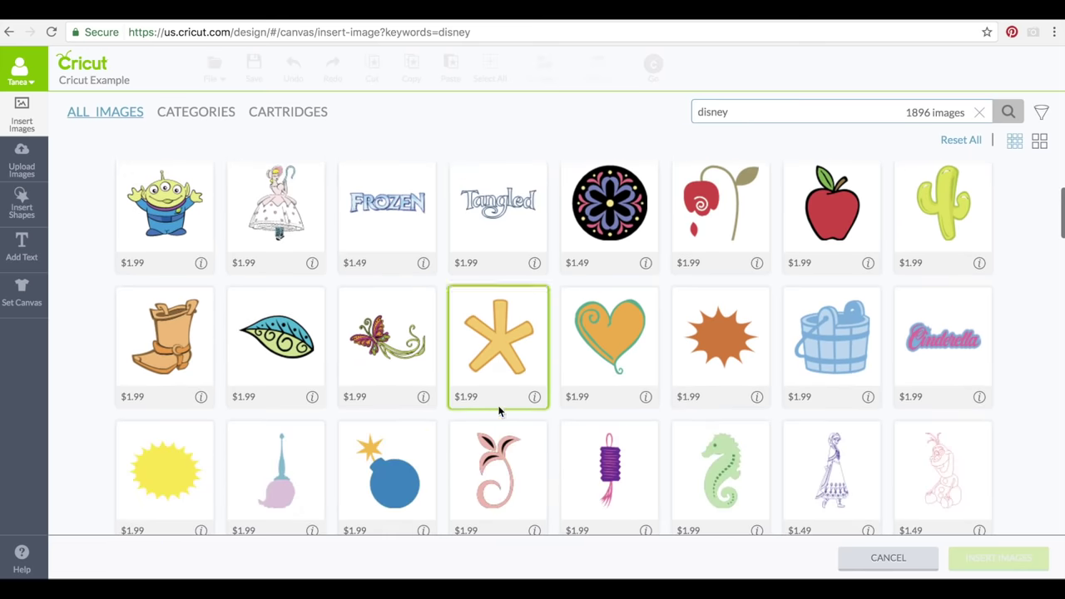
scroll(557, 408, "up", 2)
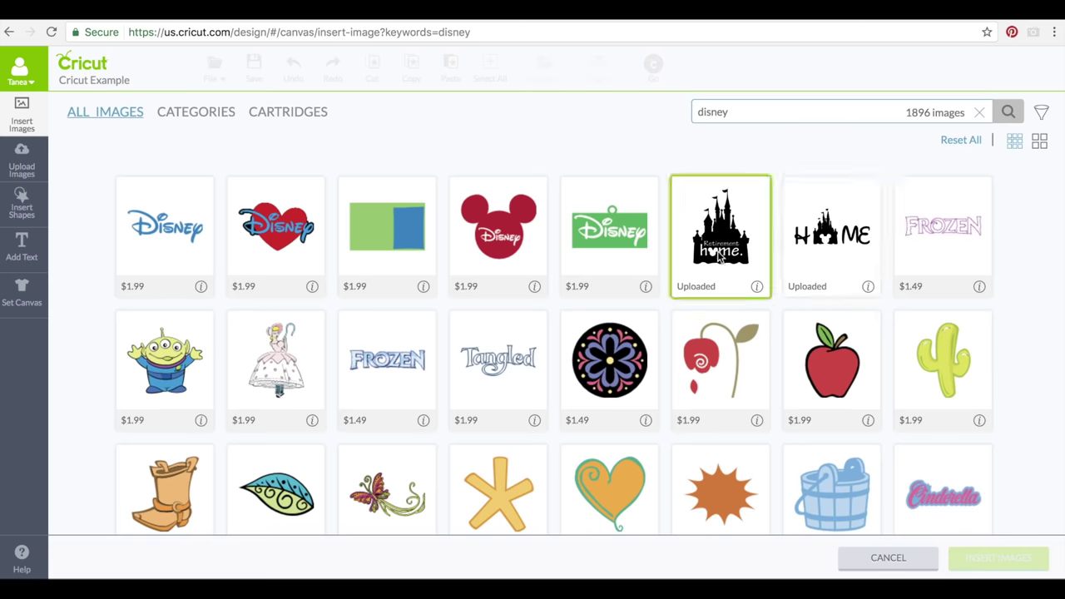
scroll(619, 363, "down", 2)
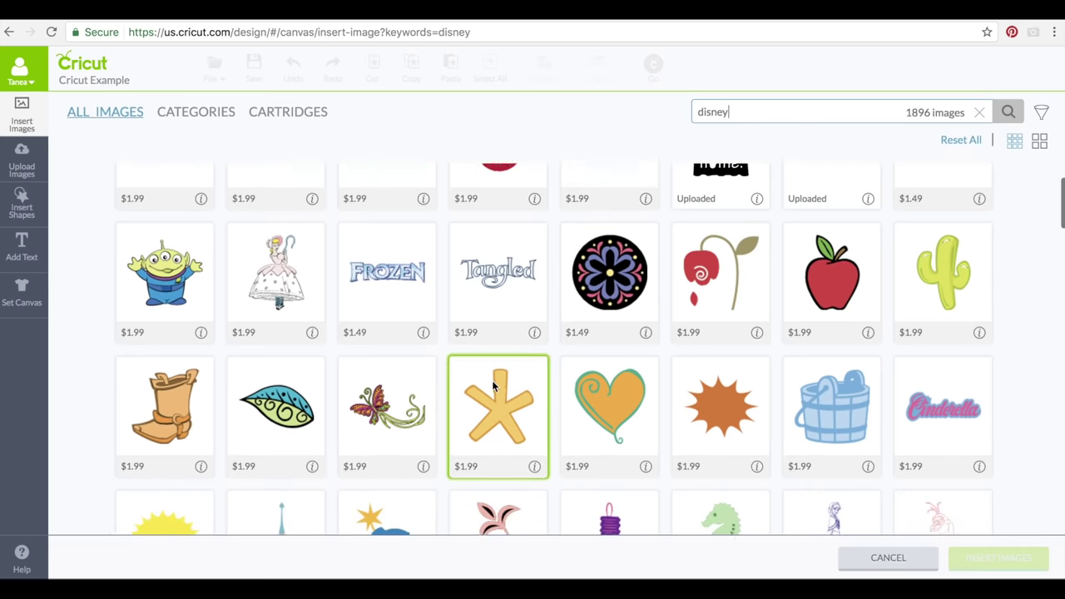
scroll(491, 380, "down", 2)
scroll(420, 398, "down", 2)
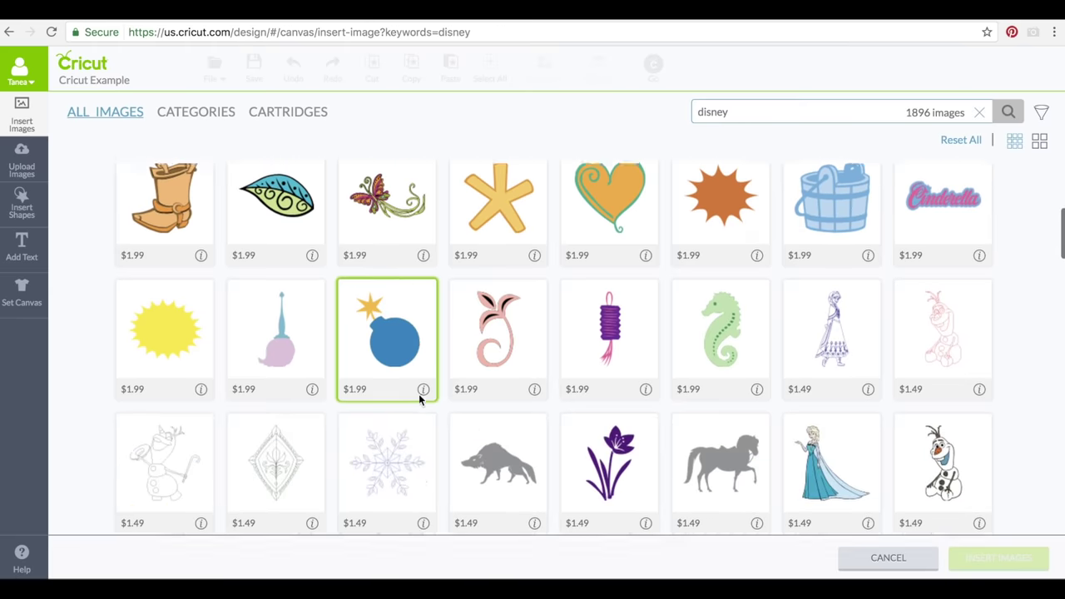
scroll(419, 398, "down", 2)
scroll(419, 398, "up", 6)
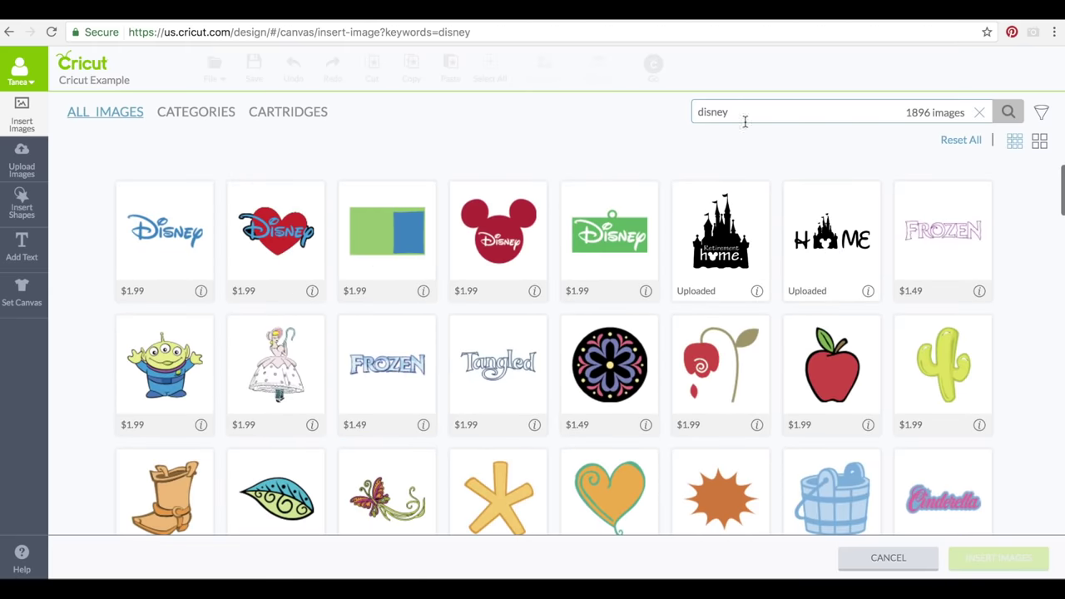
Step: Search the image library for "alice" and select the coloured seated Alice holding a teacup
double_click(709, 112)
type("alice")
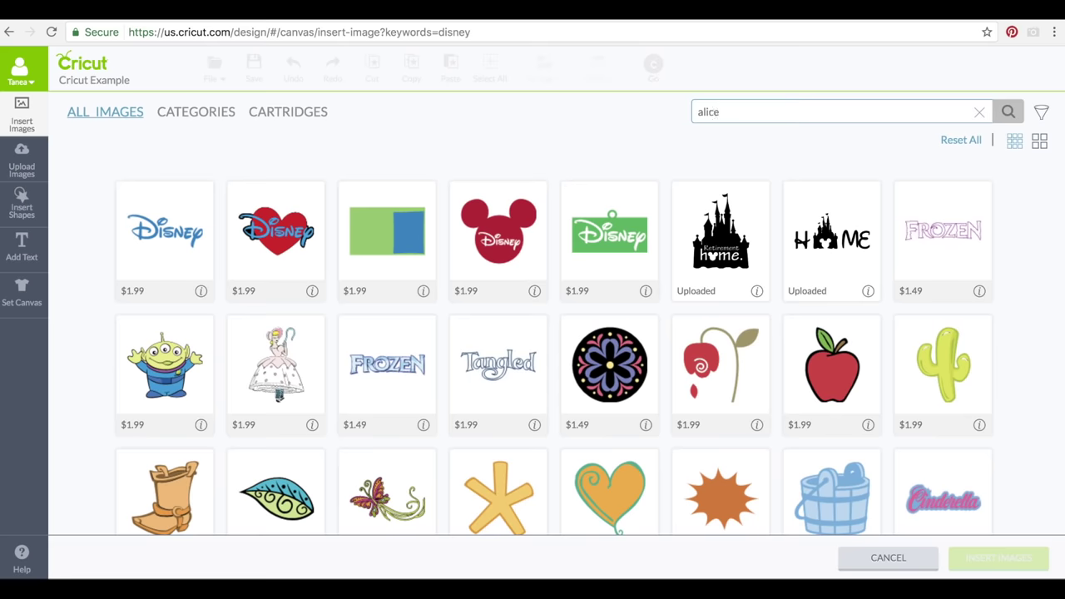
key("Return")
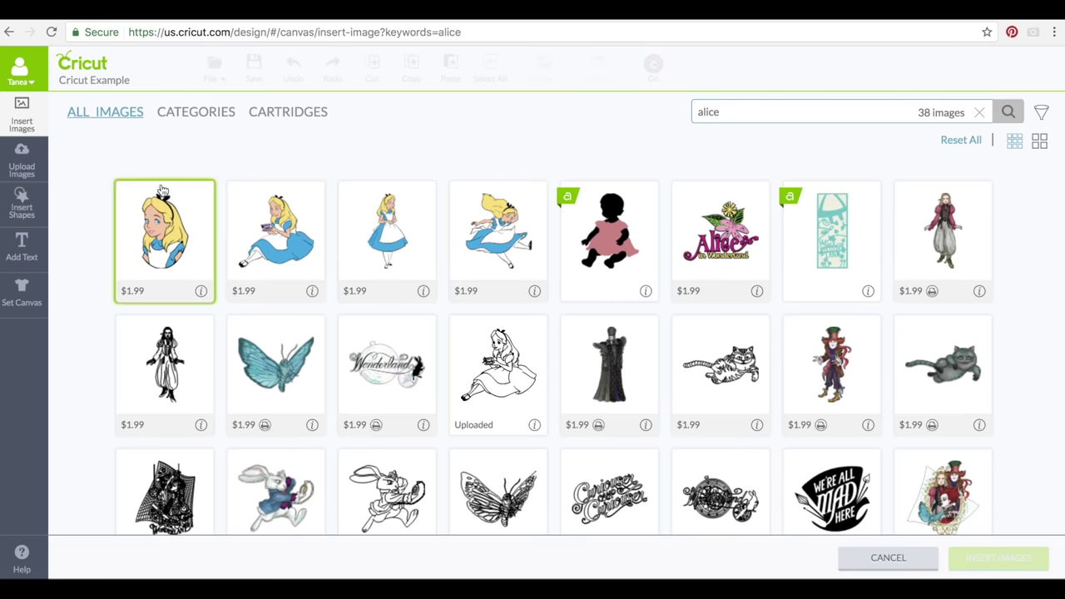
left_click(267, 250)
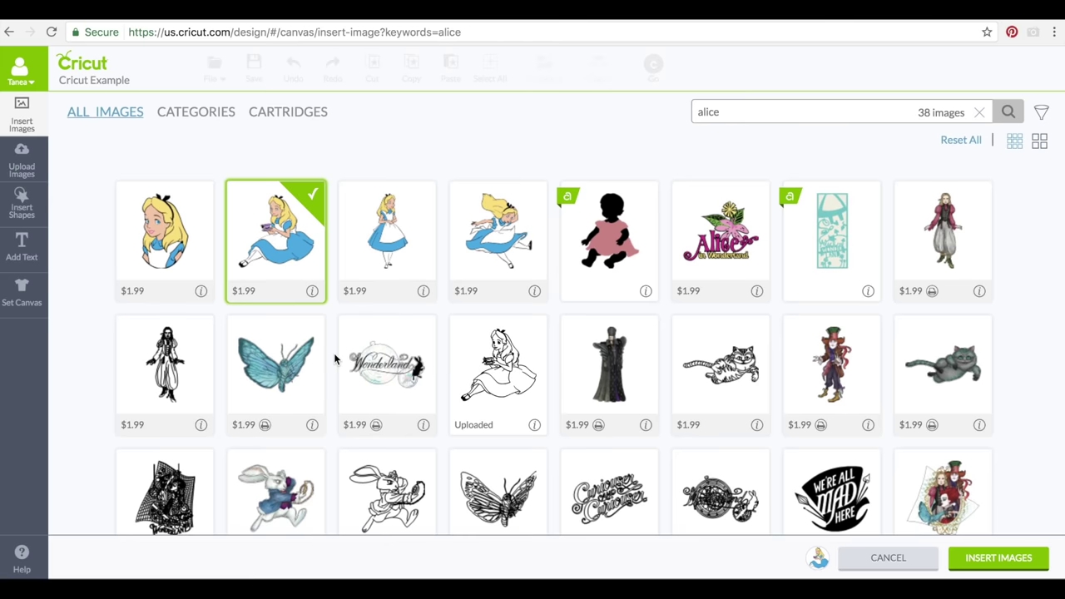
Step: Add the waving Buzz Lightyear from the Disney/Pixar category to the selection and insert both images onto the canvas
scroll(336, 359, "down", 1)
left_click(181, 114)
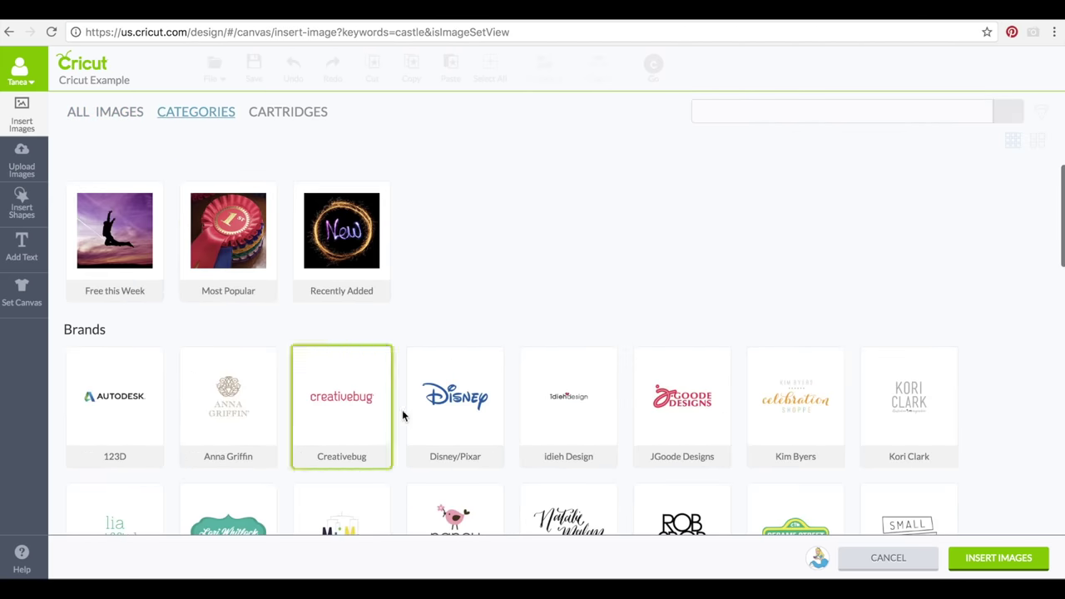
left_click(440, 411)
scroll(441, 420, "down", 2)
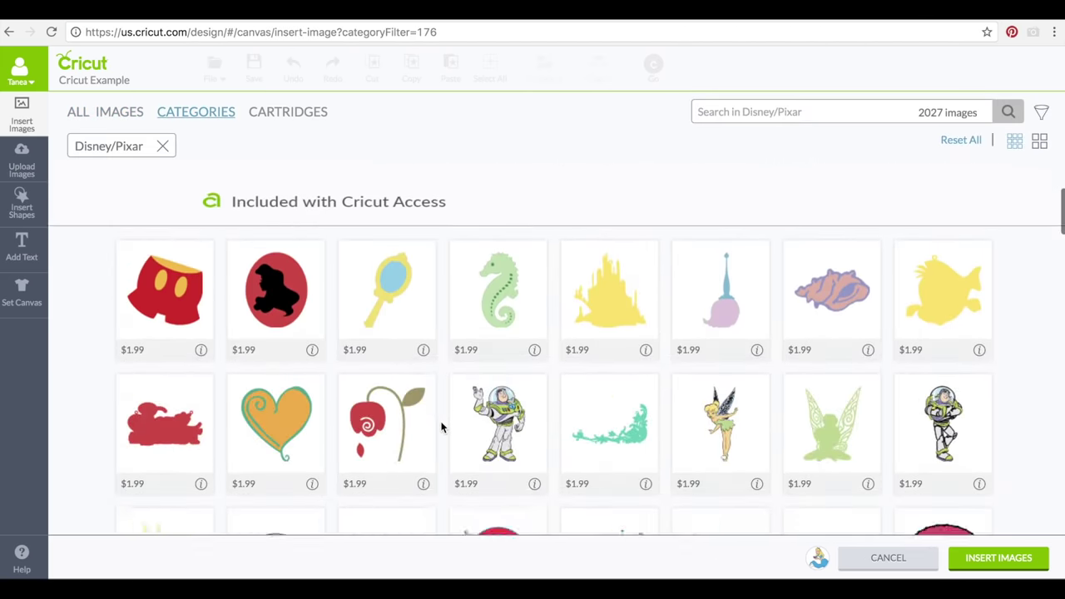
scroll(442, 428, "down", 2)
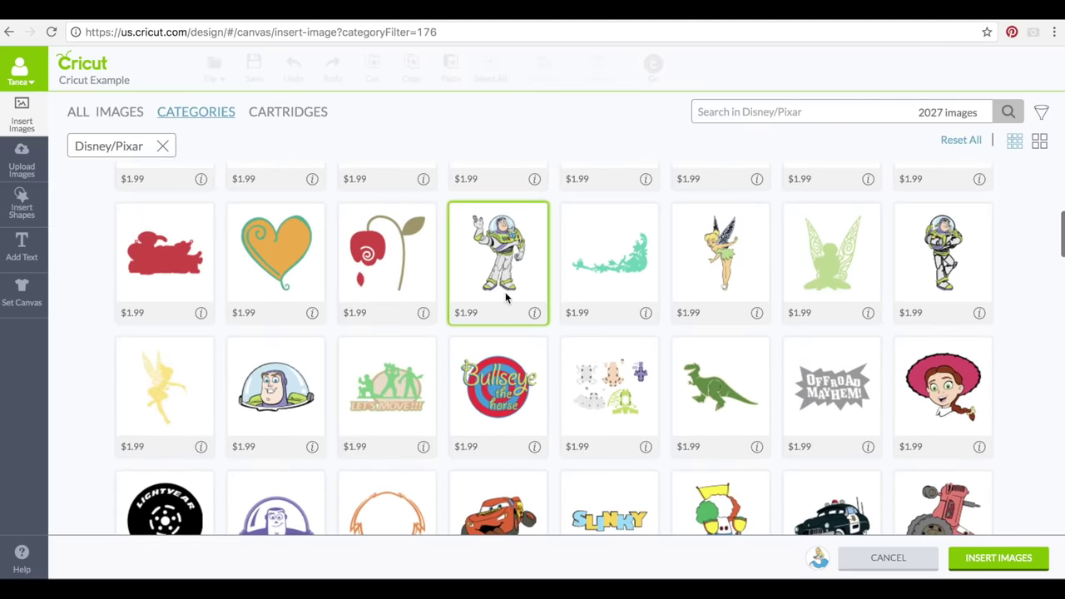
left_click(505, 298)
left_click(958, 557)
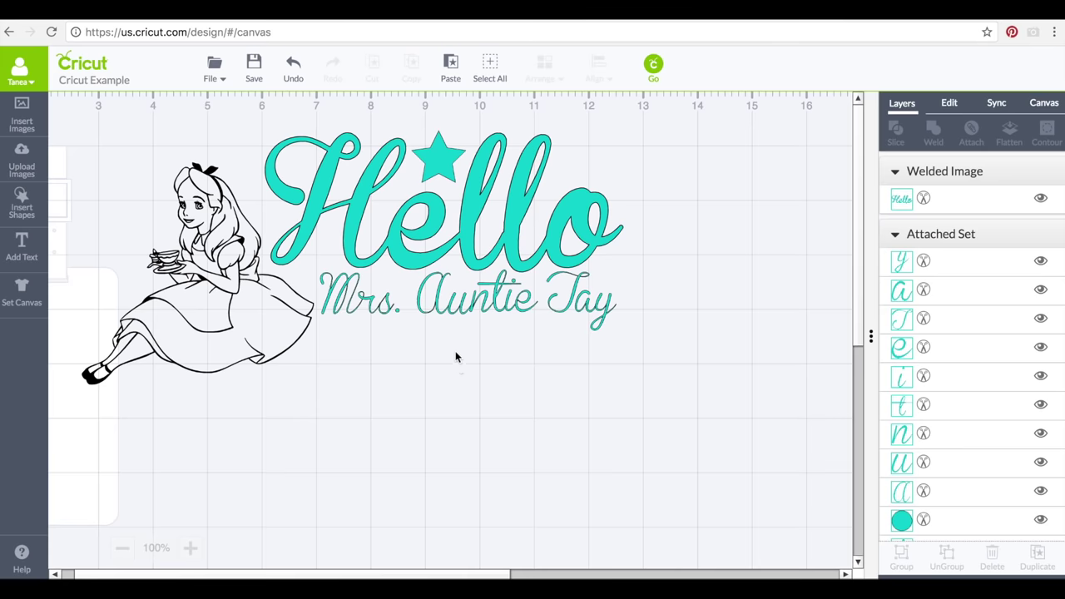
Step: Move Buzz Lightyear beneath the name line and place the coloured Alice on the canvas to his right
left_click_drag(75, 287, 478, 391)
left_click_drag(78, 258, 830, 471)
left_click_drag(722, 327, 628, 415)
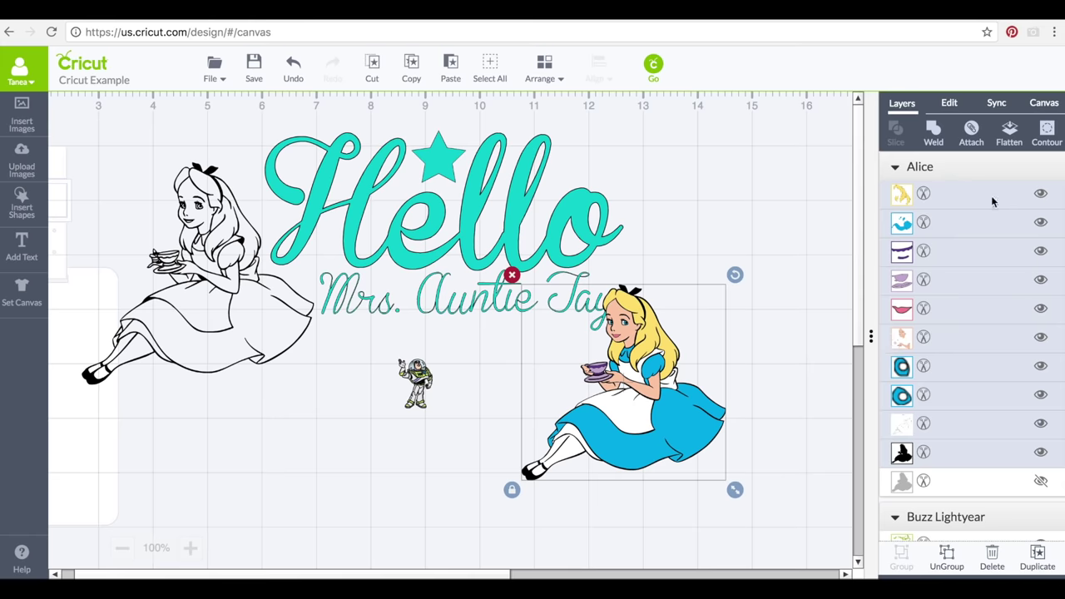
Step: Hide the coloured Alice's yellow hair, blue dress, dark purple, lips, skin and both blue eye layers
left_click(1041, 195)
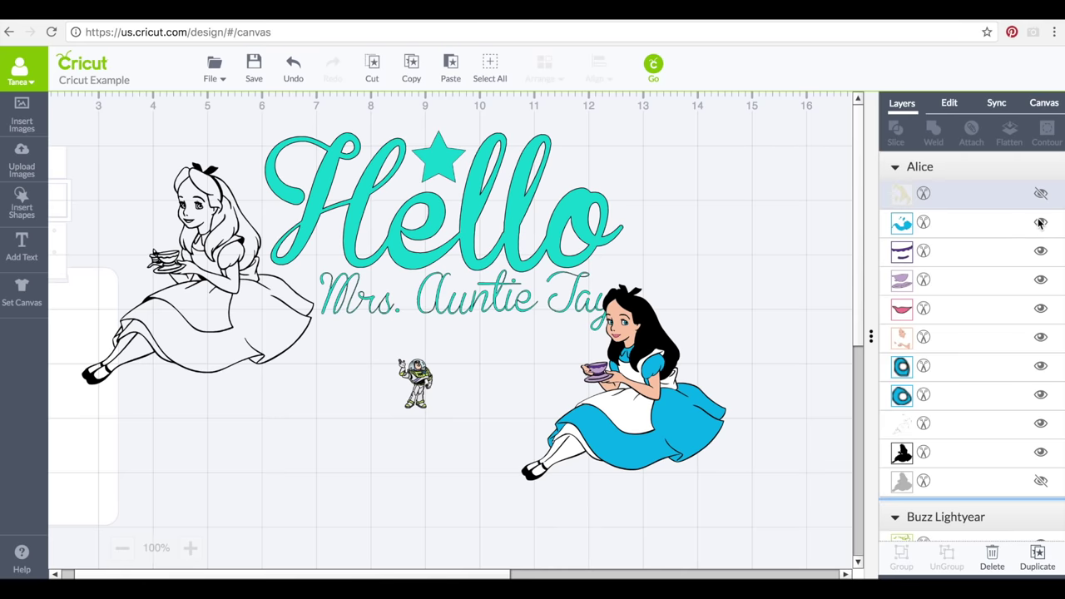
left_click(1040, 223)
left_click(1040, 251)
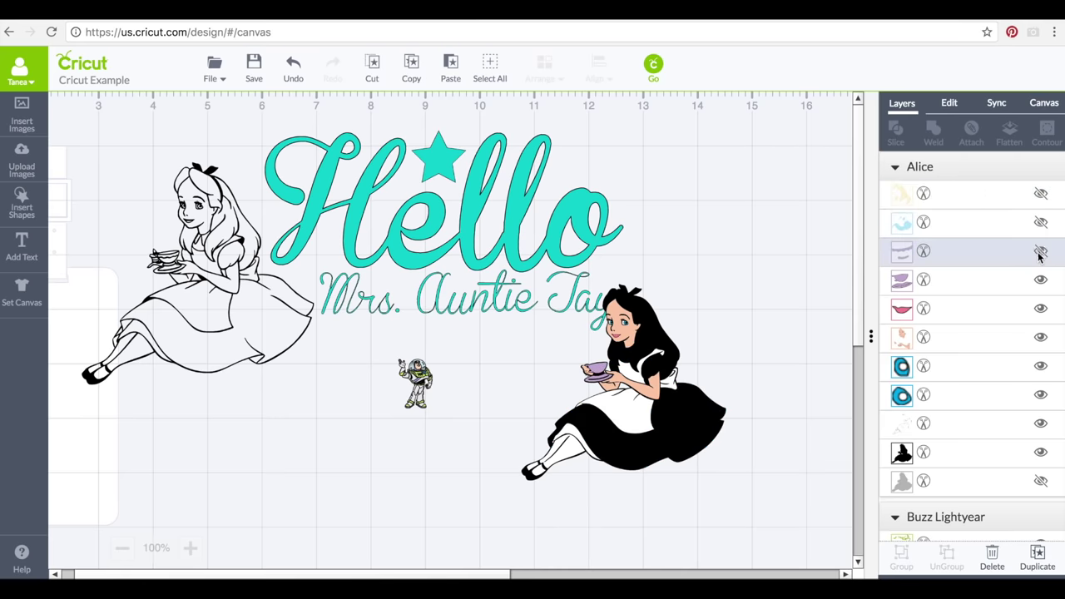
left_click(1040, 309)
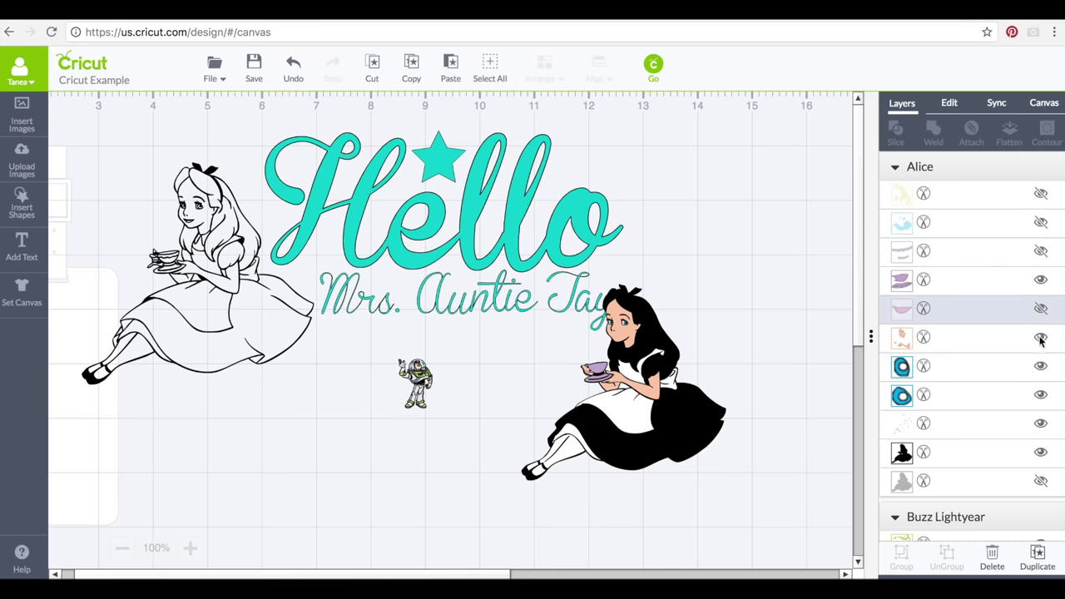
left_click(1040, 337)
left_click(1041, 365)
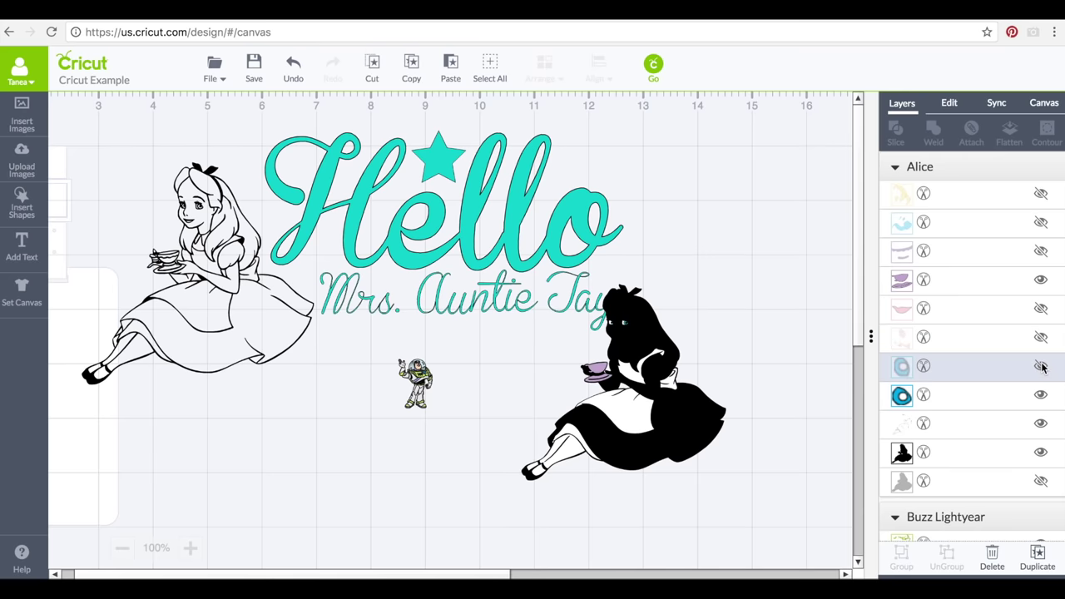
left_click(1040, 395)
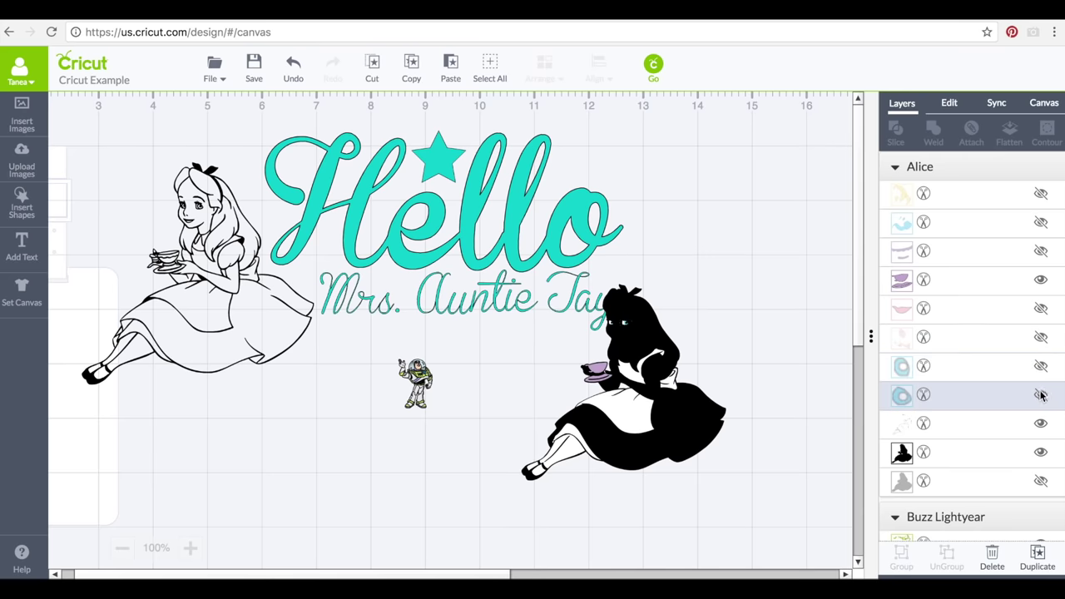
Step: Show the coloured Alice's bottom silhouette layer and hide her white layer, toggling the black detail layer and one eye layer to compare
left_click(1039, 452)
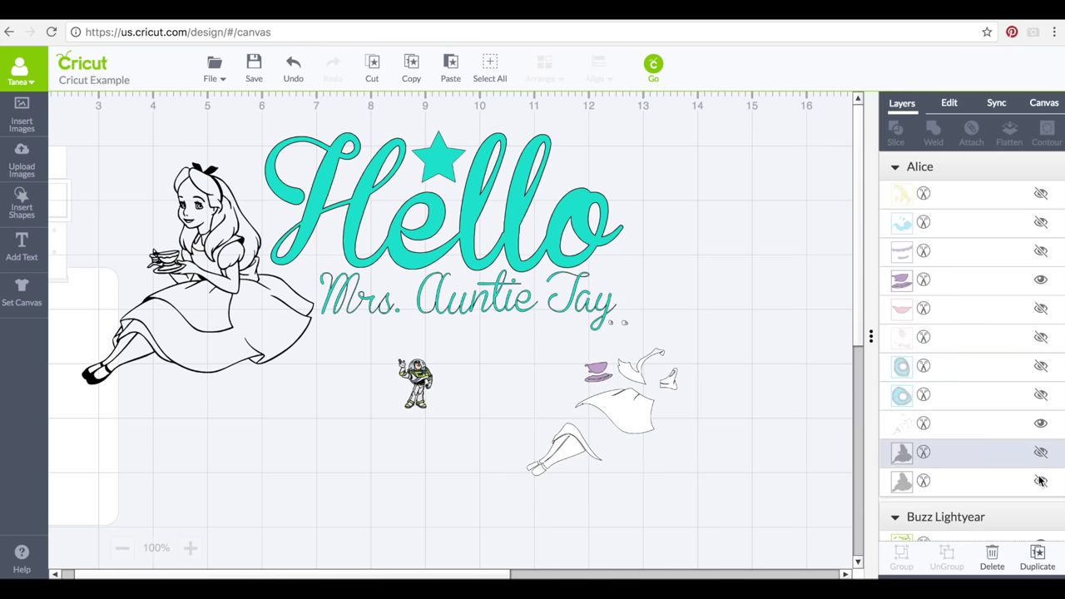
left_click(1040, 481)
left_click(1040, 454)
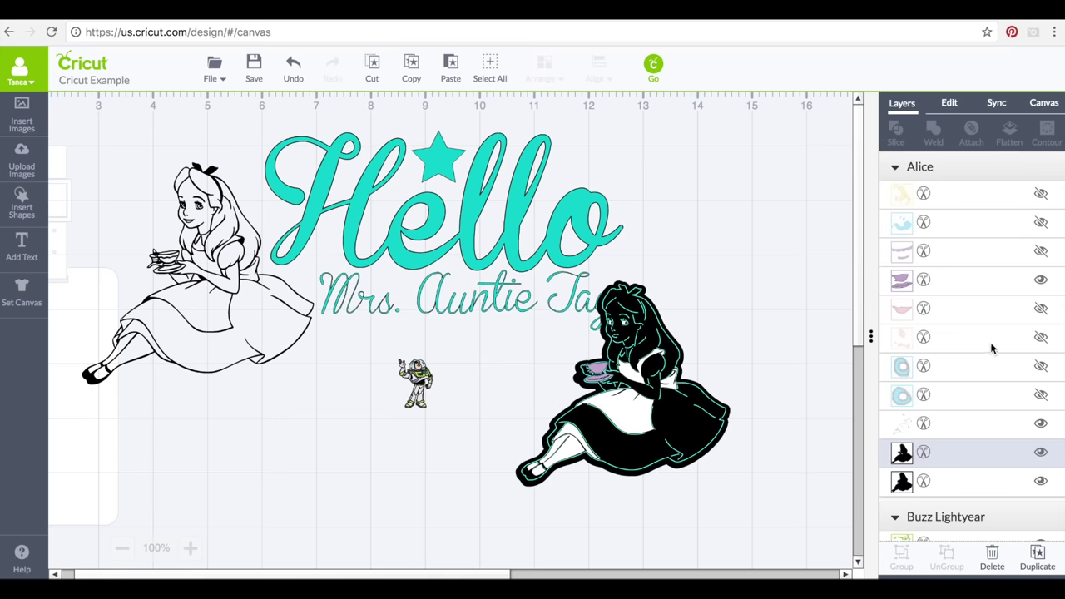
left_click(1040, 424)
left_click(1042, 395)
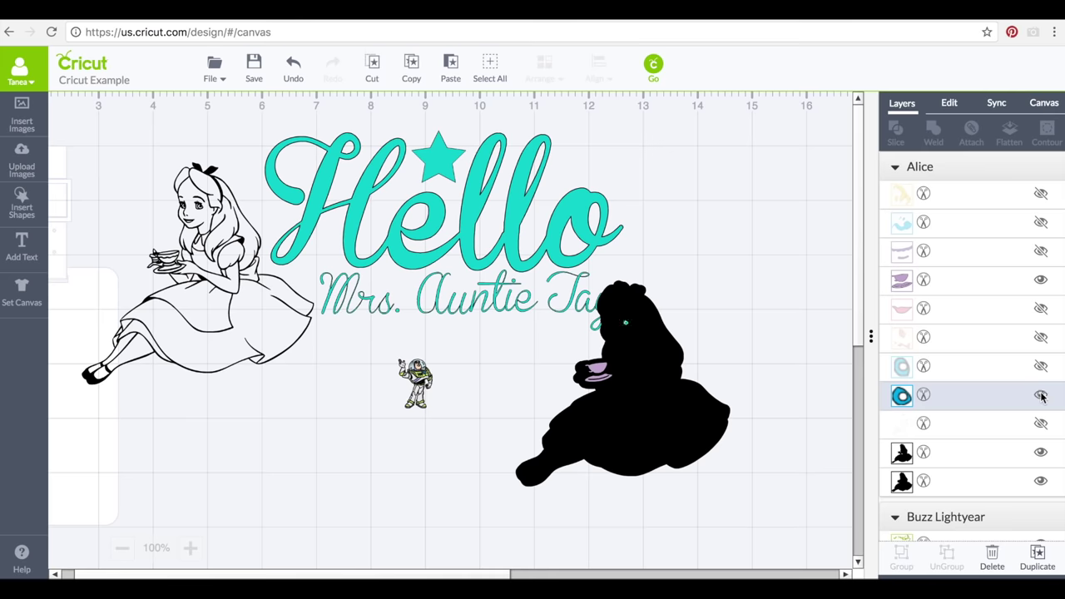
left_click(1041, 395)
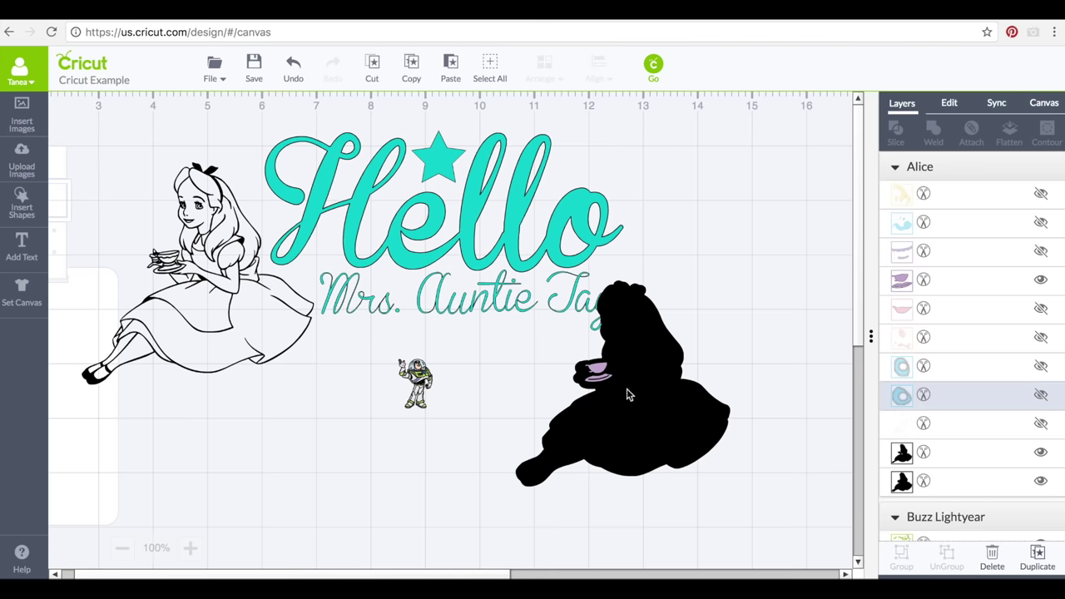
Step: Hide the coloured Alice's two black silhouette layers and enlarge the remaining purple teacup
left_click(1040, 453)
left_click(1040, 480)
scroll(1040, 474, "down", 5)
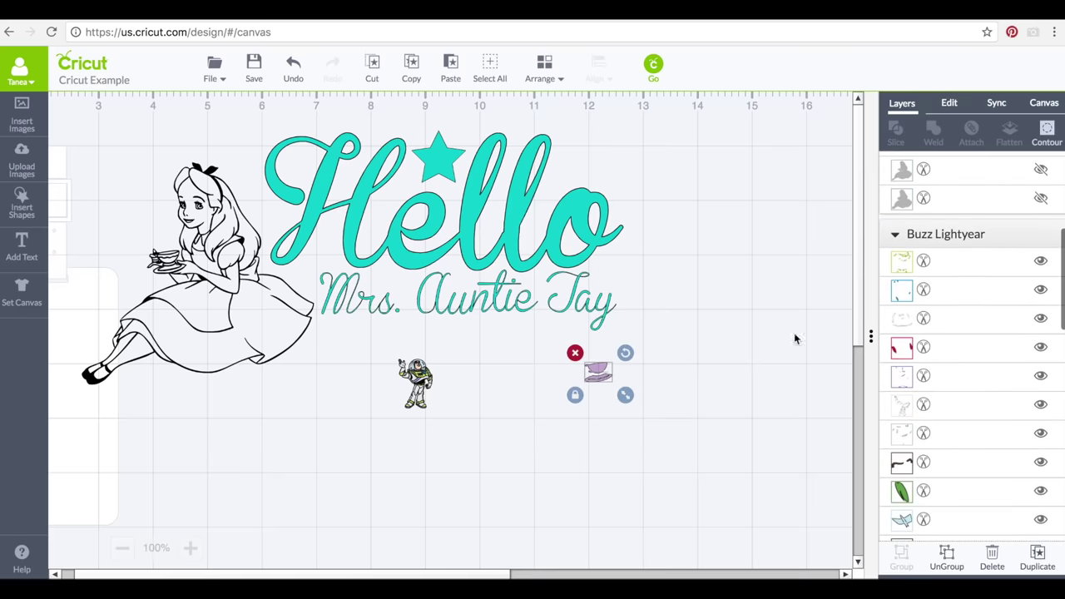
left_click_drag(625, 394, 696, 442)
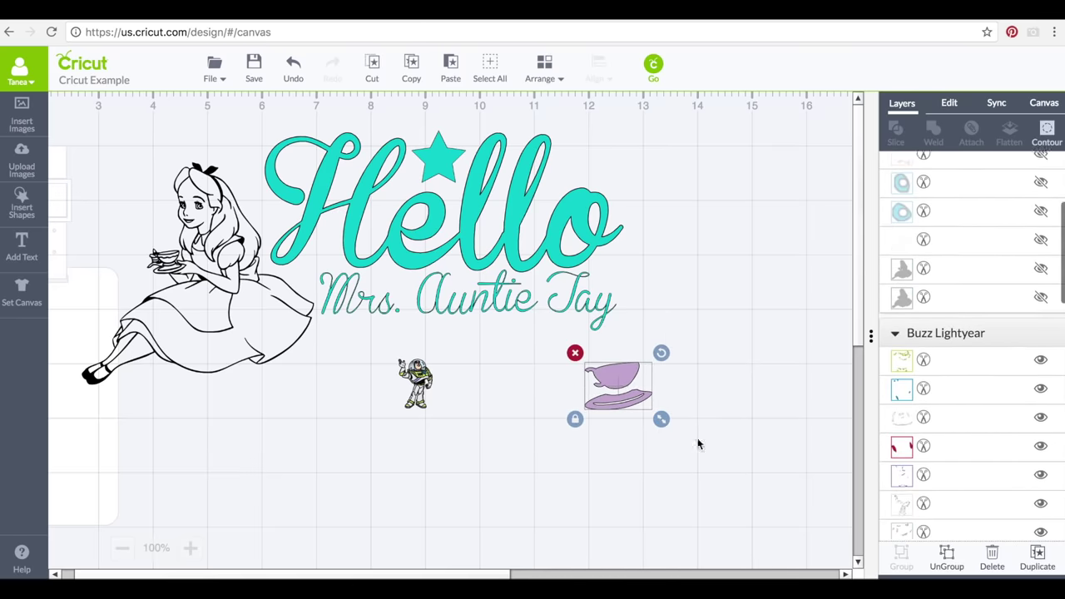
Step: Remove the coloured Alice, then enlarge Buzz Lightyear to about the outline Alice's height and place him to the right of the Hello text
left_click(362, 363)
left_click(416, 383)
left_click_drag(441, 415, 566, 583)
left_click_drag(514, 456, 720, 215)
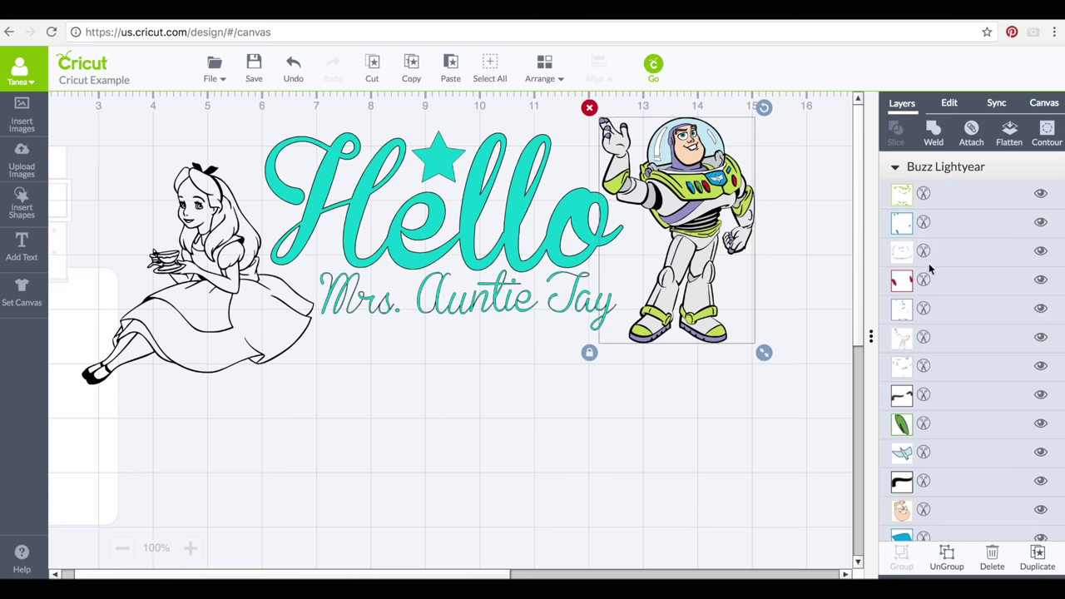
left_click(1037, 196)
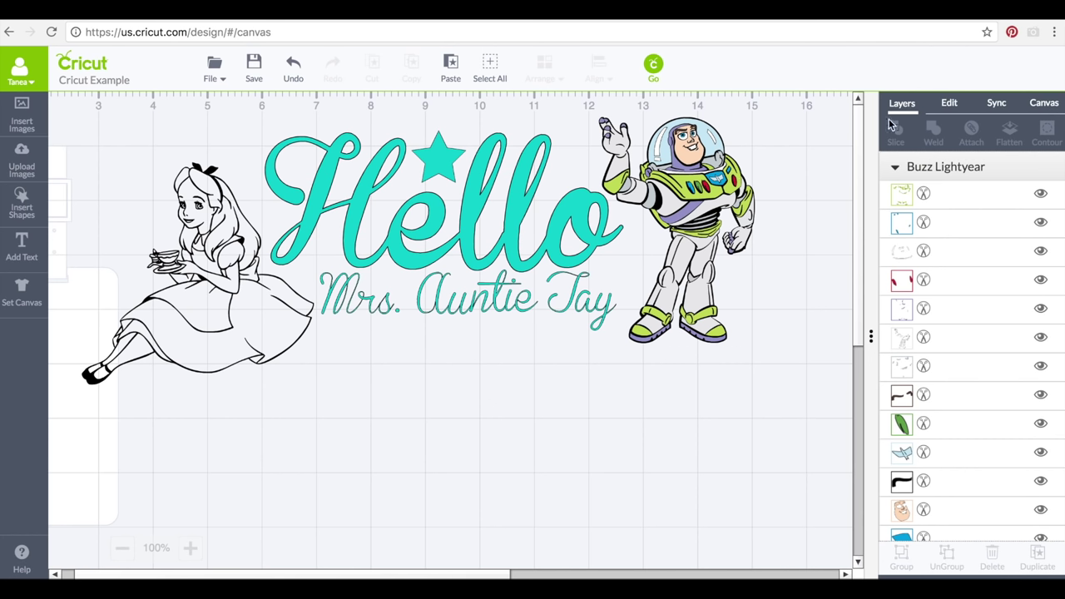
Step: Preview the project's cutting mats, look through the whole colour-separated mat list, and return to the canvas
left_click(653, 65)
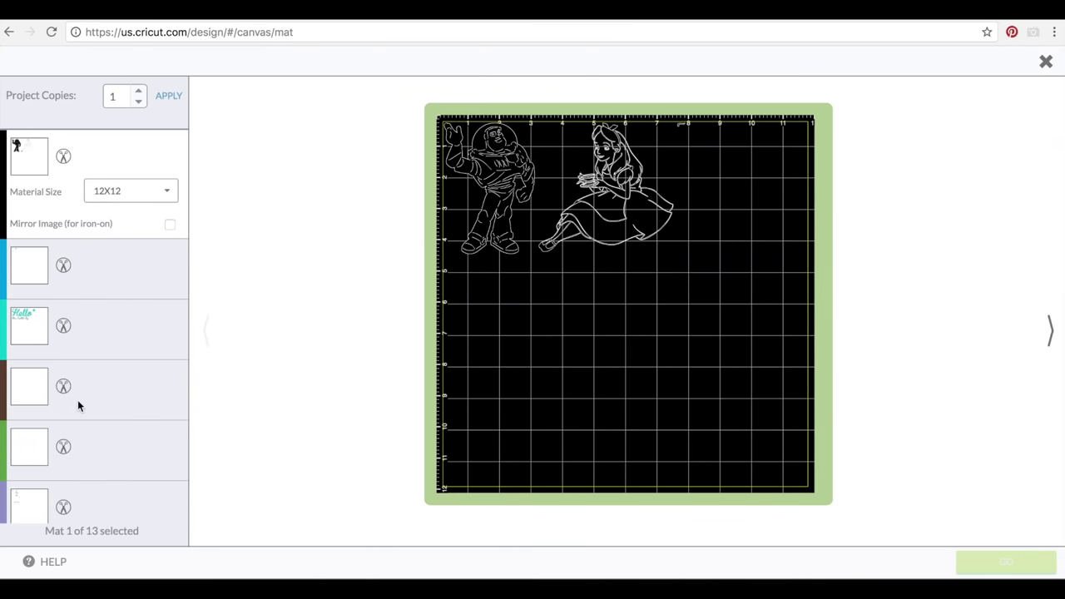
scroll(78, 405, "down", 10)
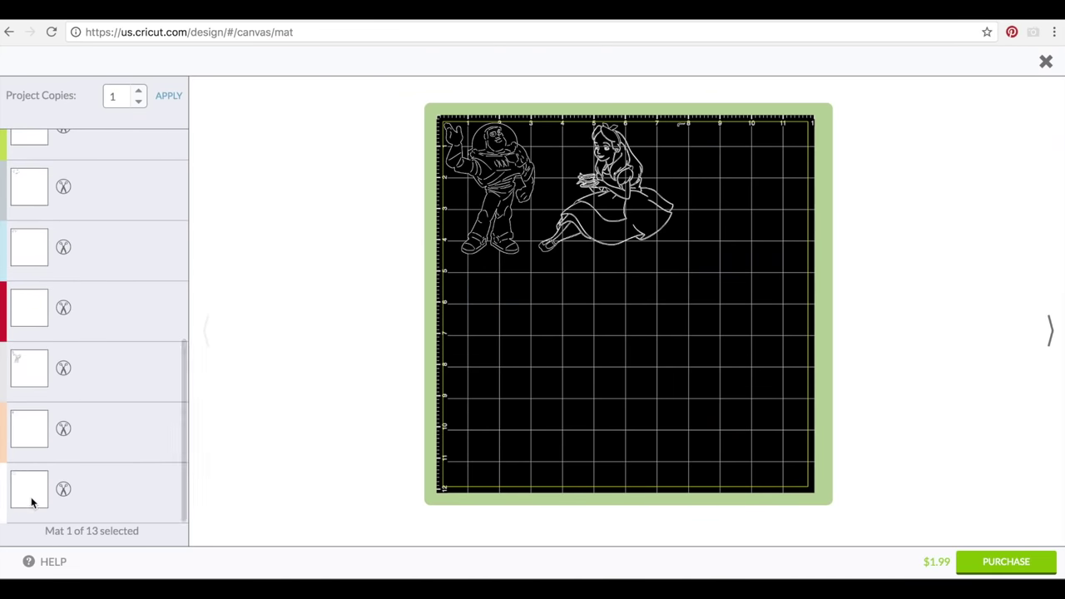
scroll(41, 374, "up", 8)
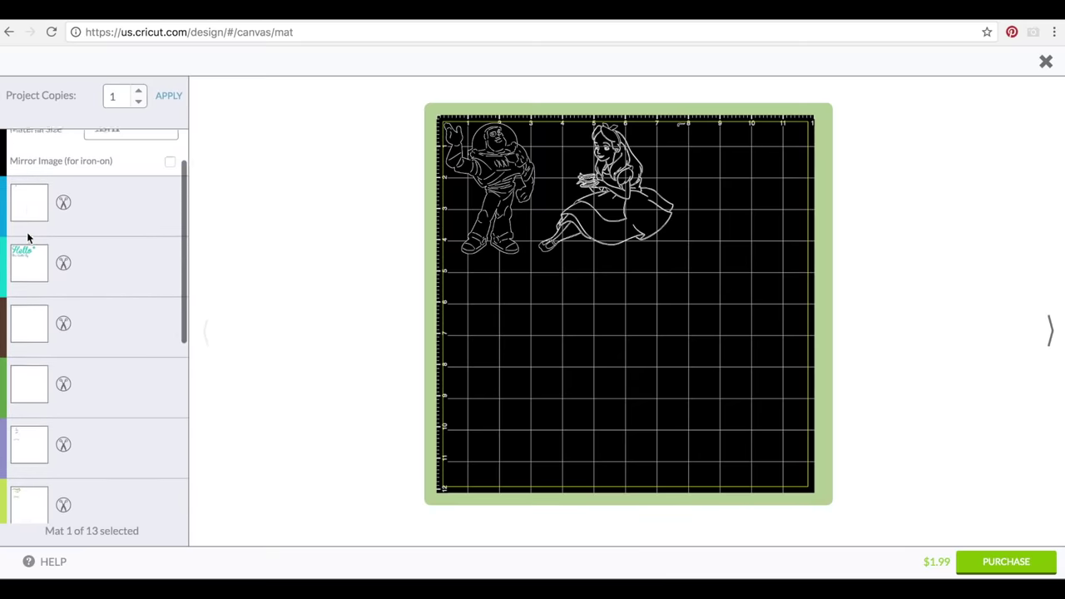
scroll(26, 343, "down", 8)
scroll(26, 350, "up", 5)
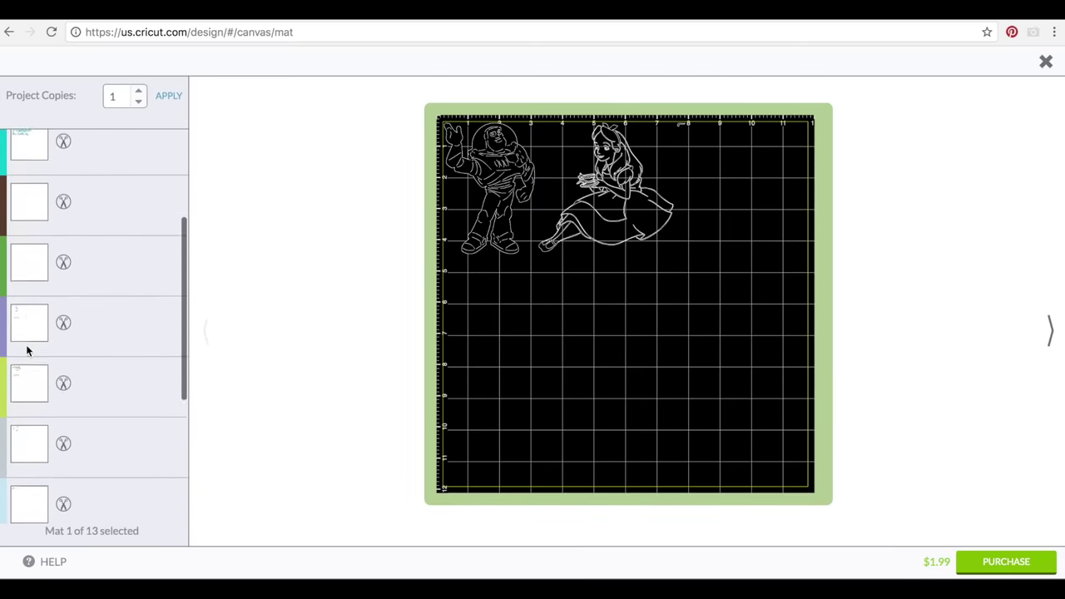
scroll(27, 350, "up", 2)
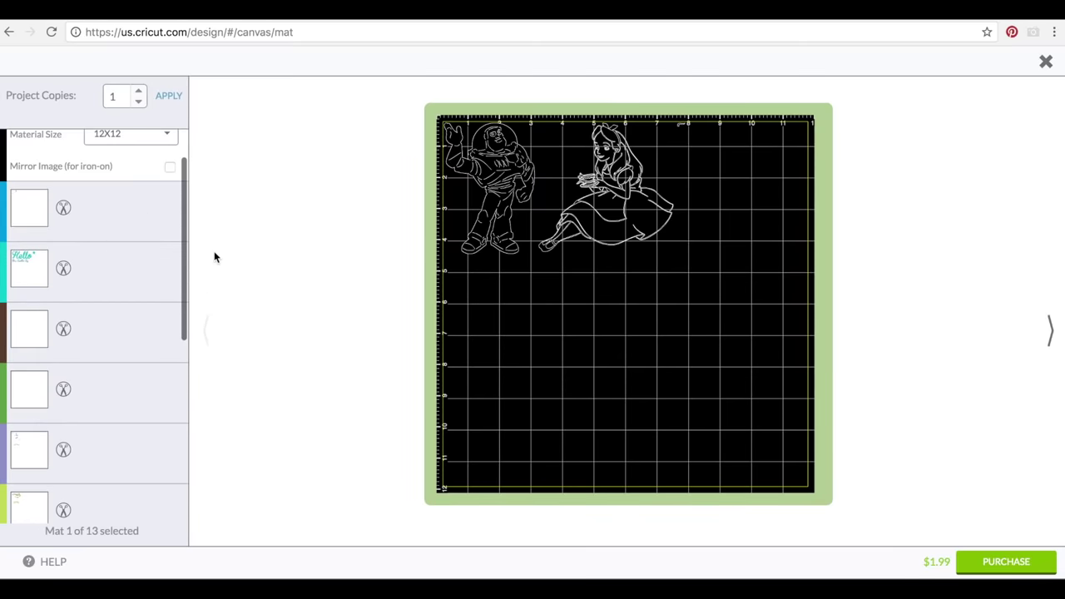
left_click(1045, 63)
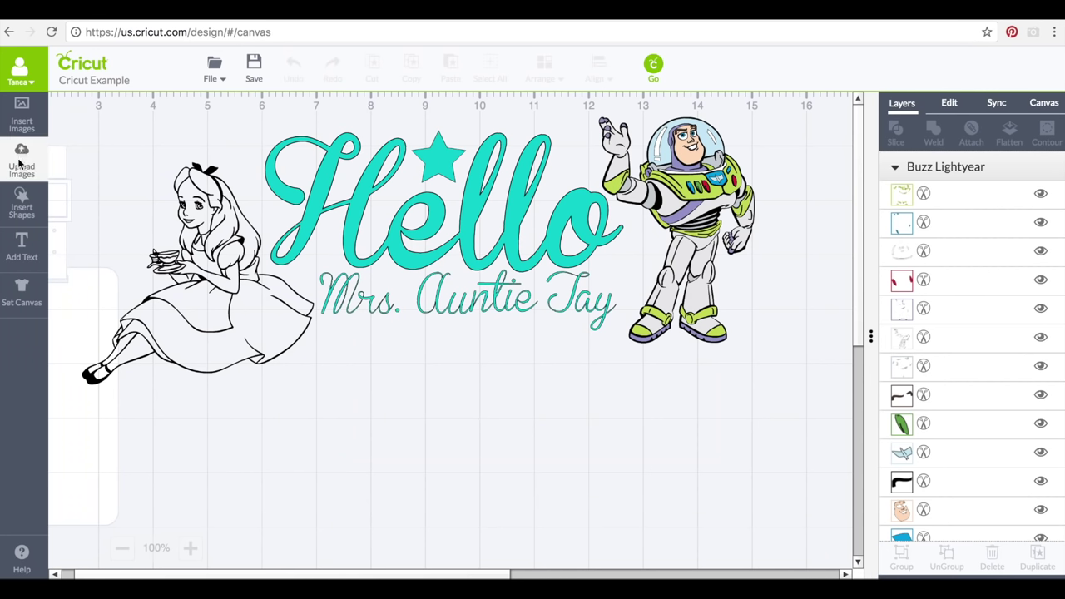
Step: Look over the Cricut Access image library and the account and machine settings options, then return to the canvas without inserting anything
left_click(25, 112)
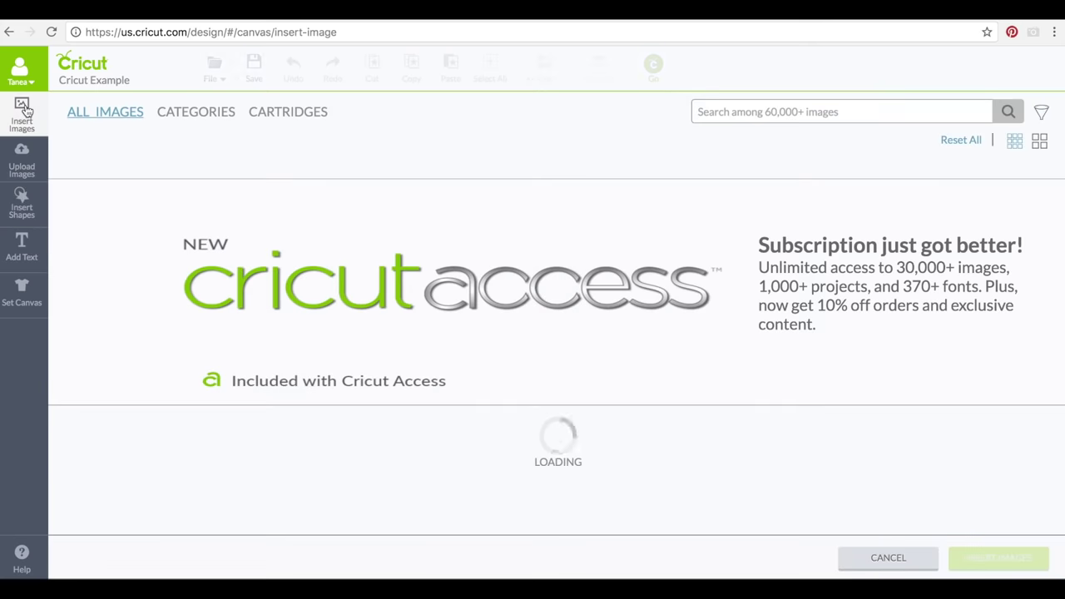
scroll(236, 287, "down", 10)
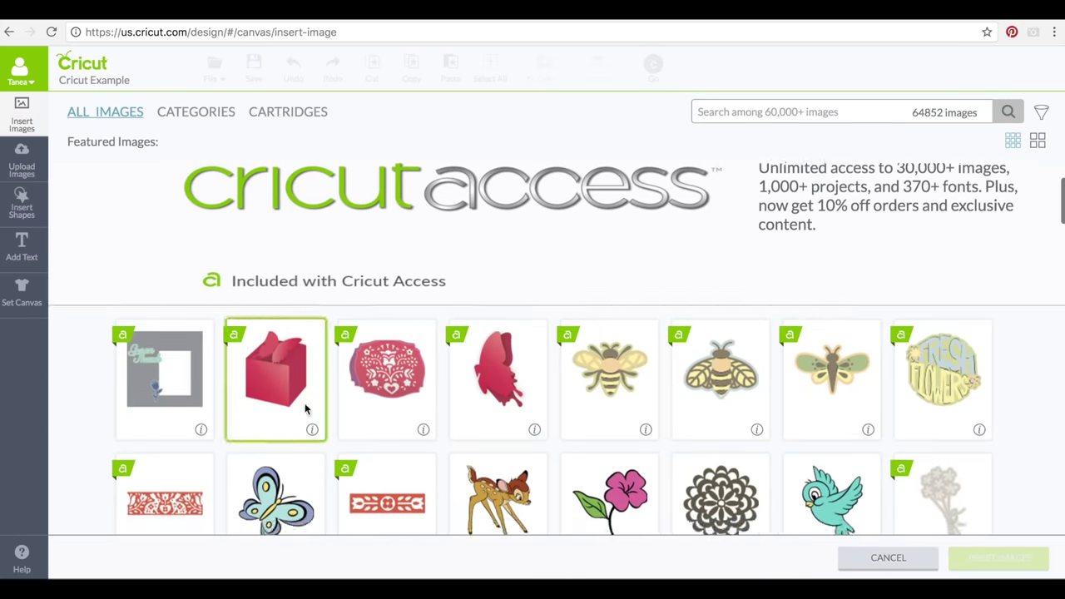
scroll(305, 402, "up", 10)
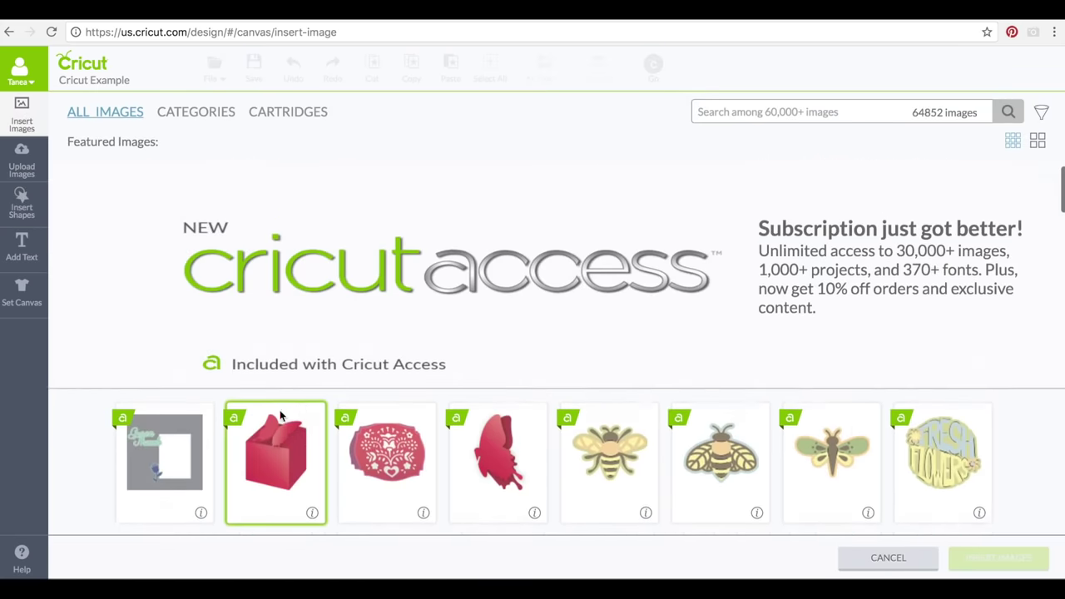
left_click(36, 81)
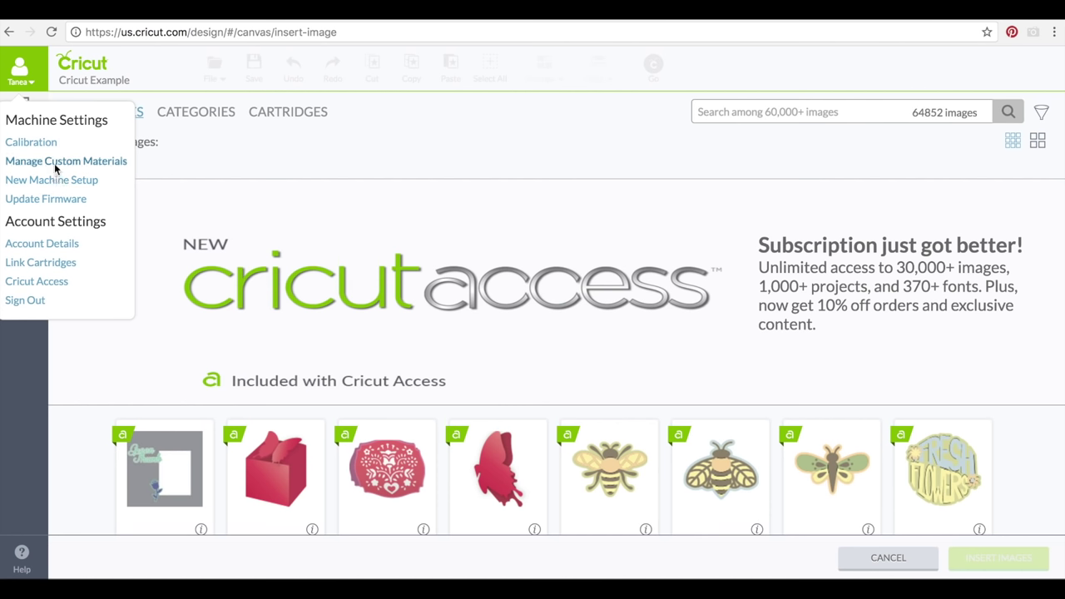
left_click(33, 78)
left_click(846, 556)
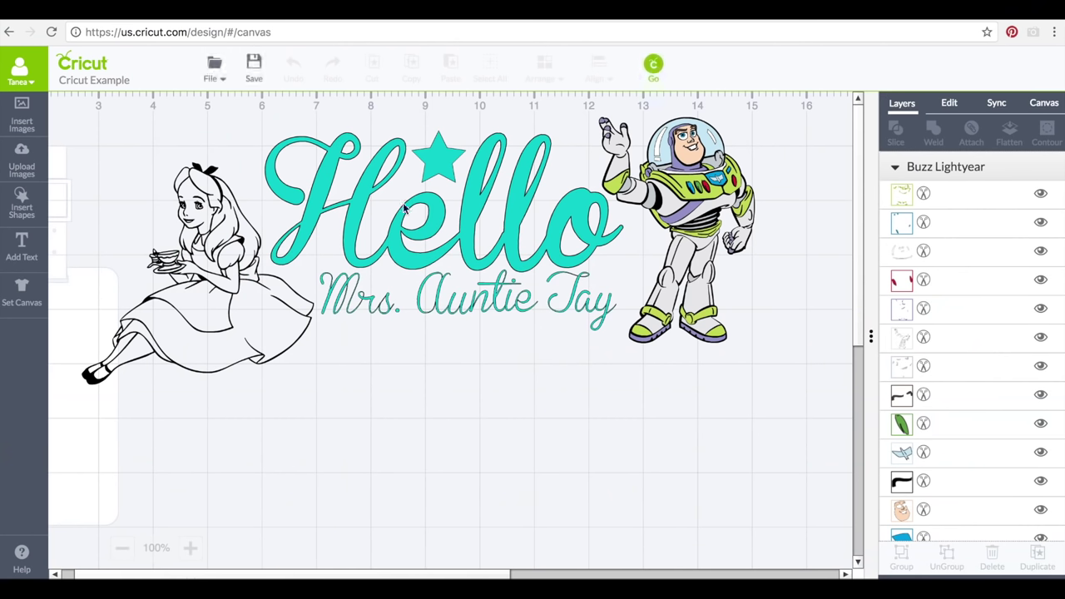
Step: Reopen the mat preview and try the iron-on mirror option on the blue mat, switching it back off
left_click(654, 67)
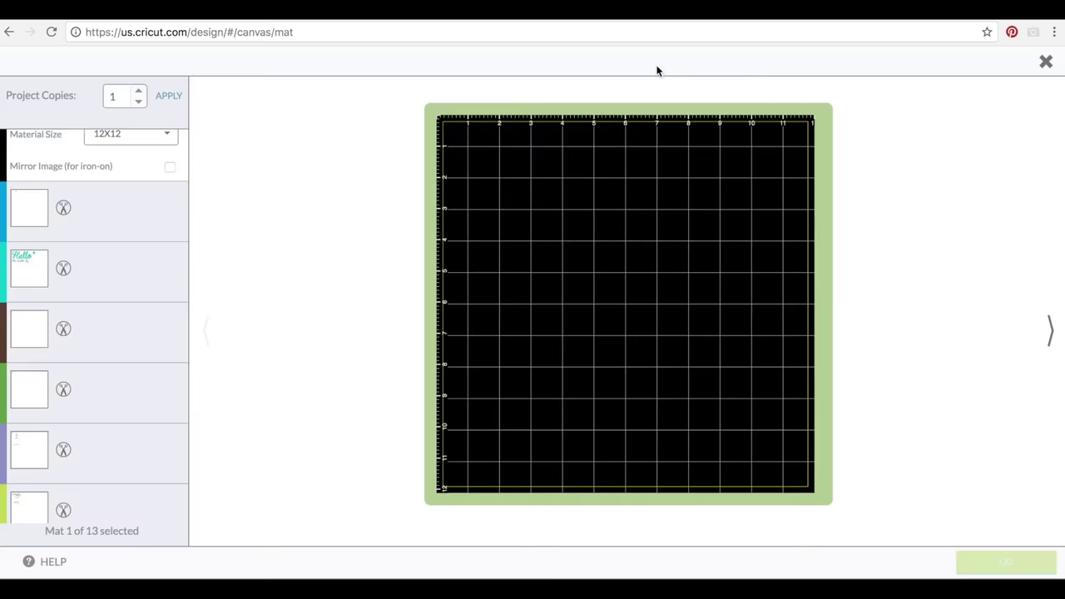
left_click(61, 206)
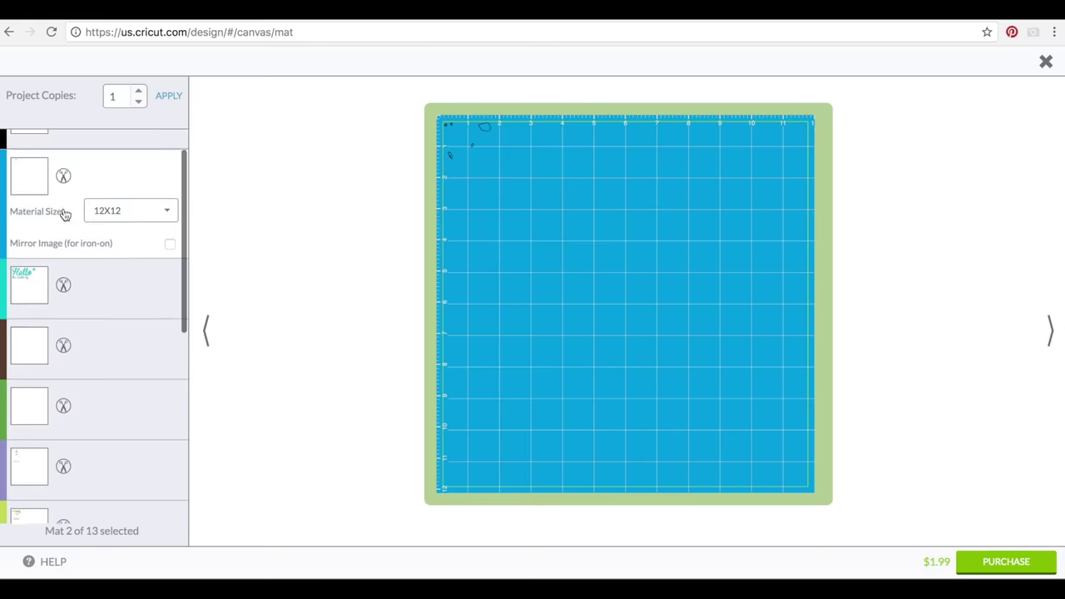
left_click(172, 247)
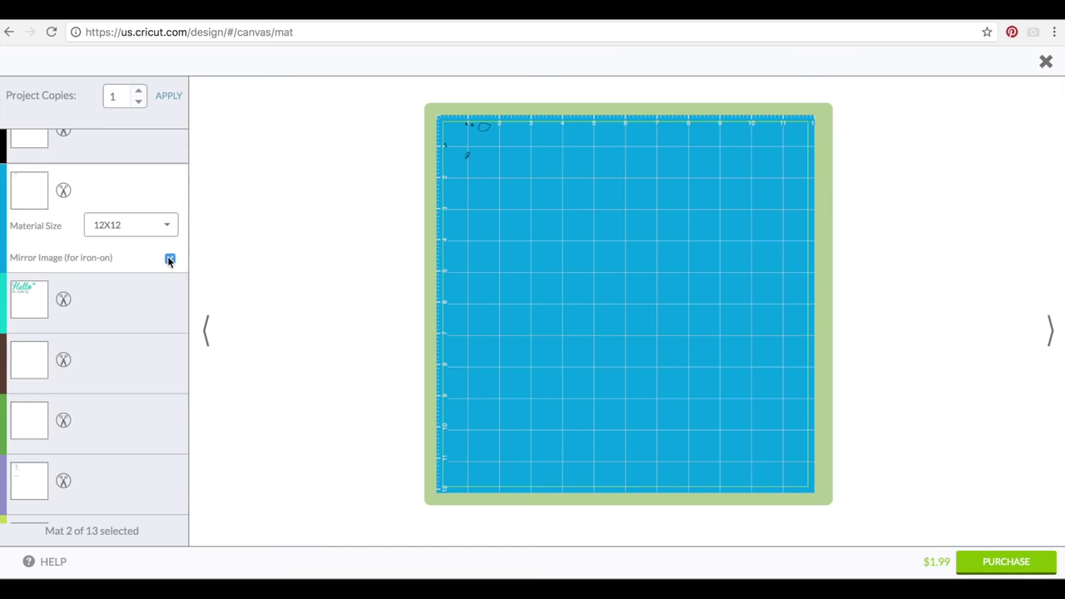
left_click(169, 259)
Step: Mirror the turquoise mat holding the Hello text, name line and star for iron-on, and return to the canvas
left_click(58, 314)
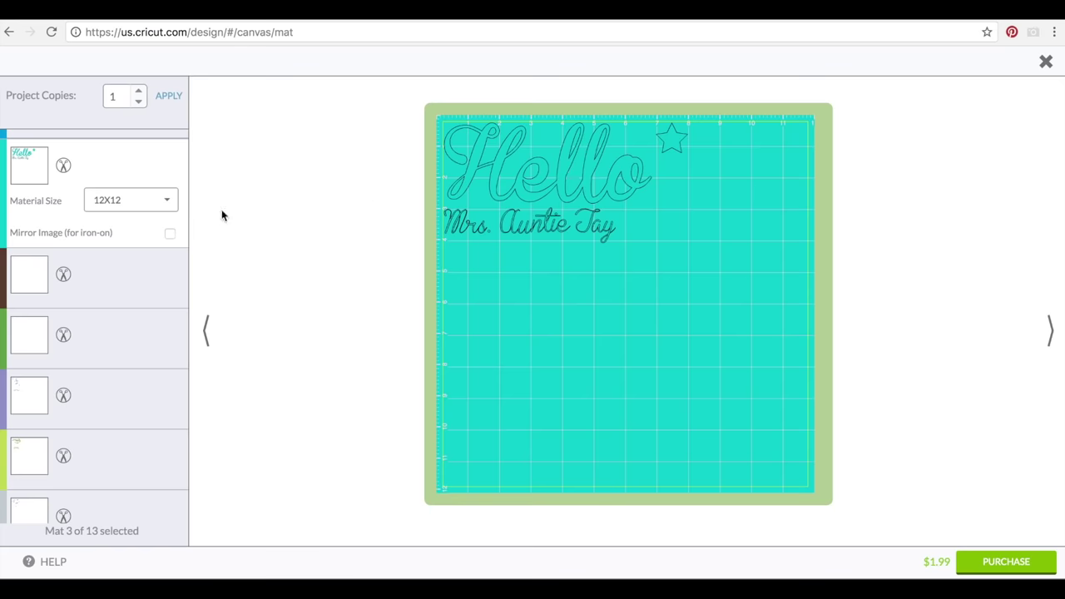
scroll(158, 223, "up", 3)
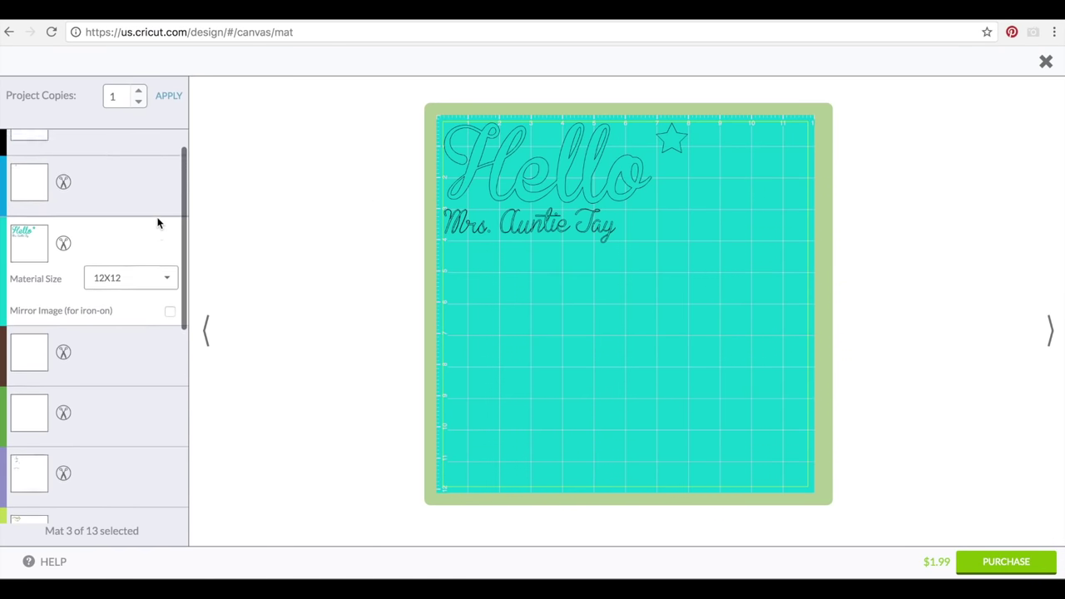
scroll(161, 228, "down", 1)
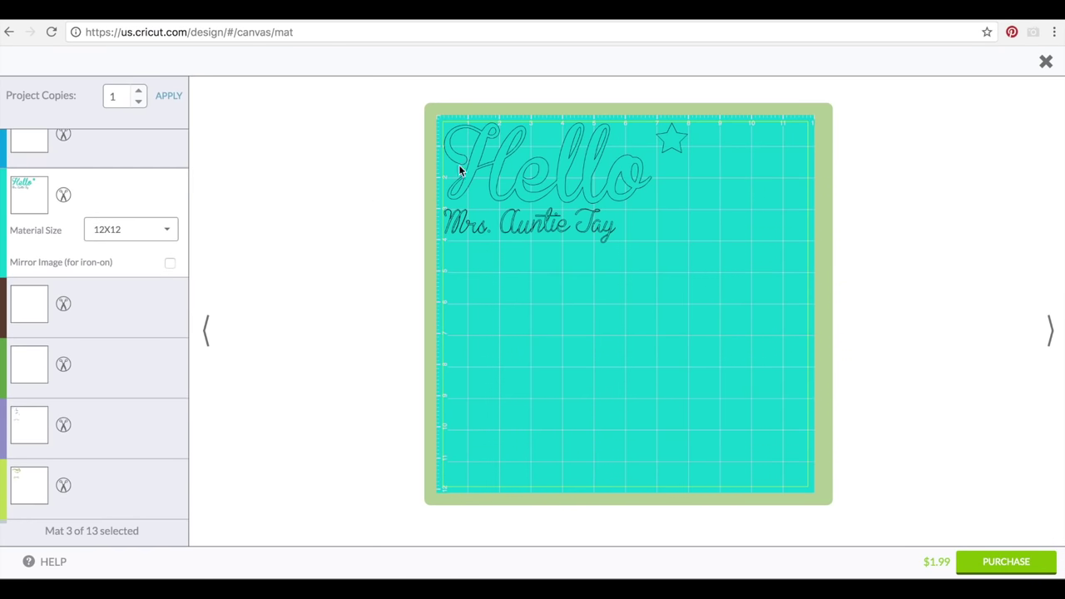
left_click(171, 263)
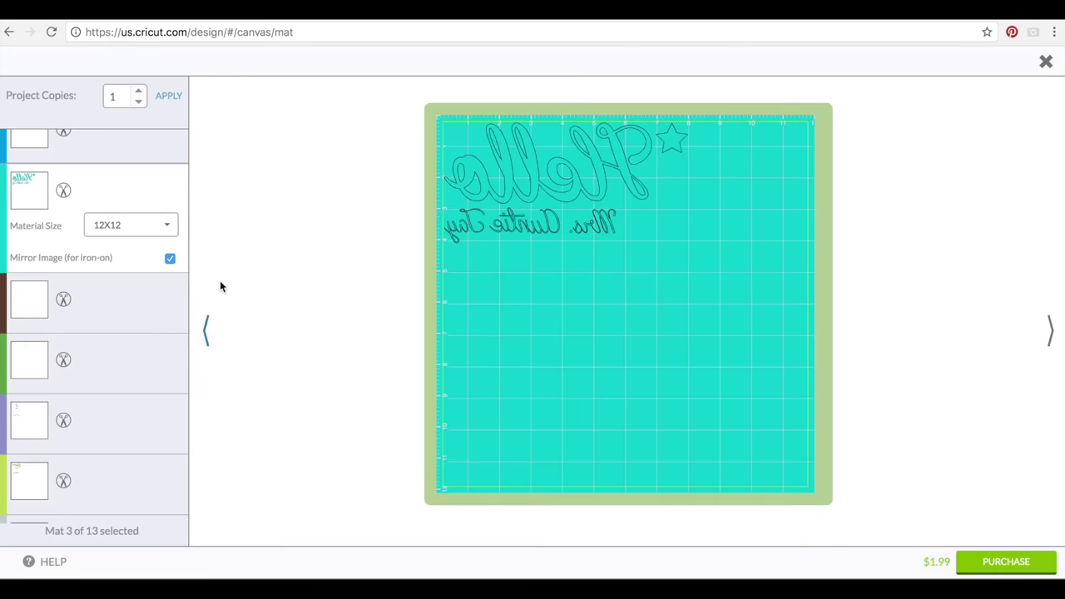
scroll(169, 196, "up", 2)
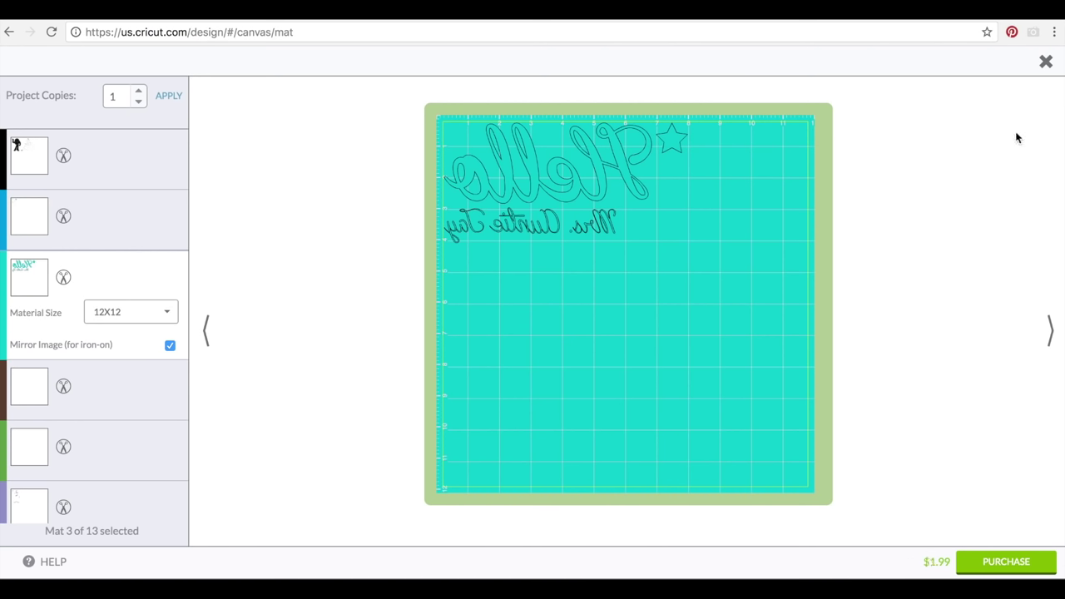
left_click(1044, 65)
Step: Delete Buzz Lightyear from the canvas and nudge the outline Alice slightly down and to the right
left_click(665, 201)
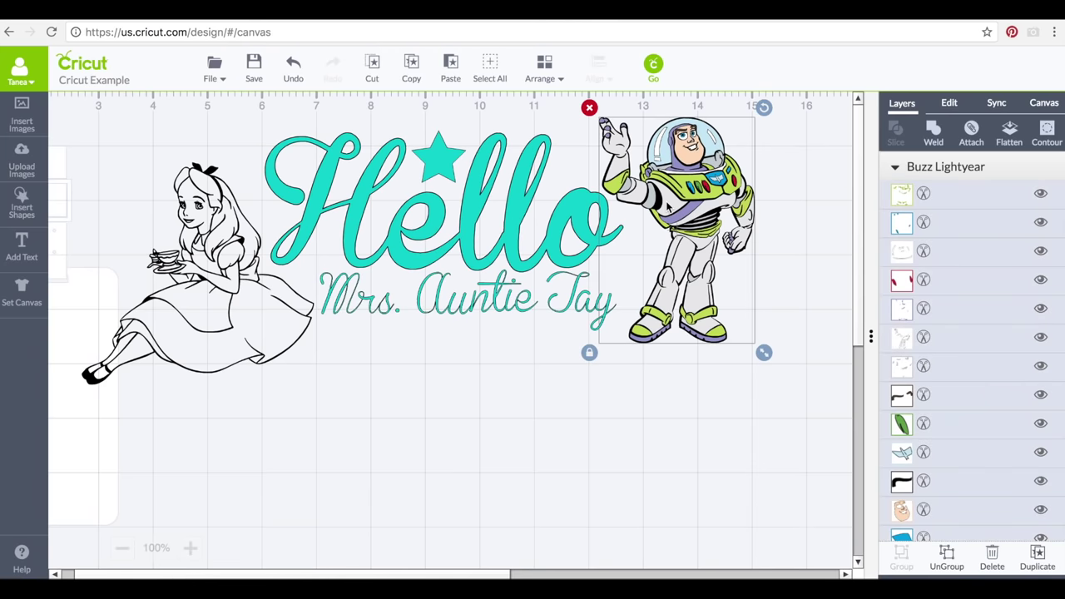
key("Delete")
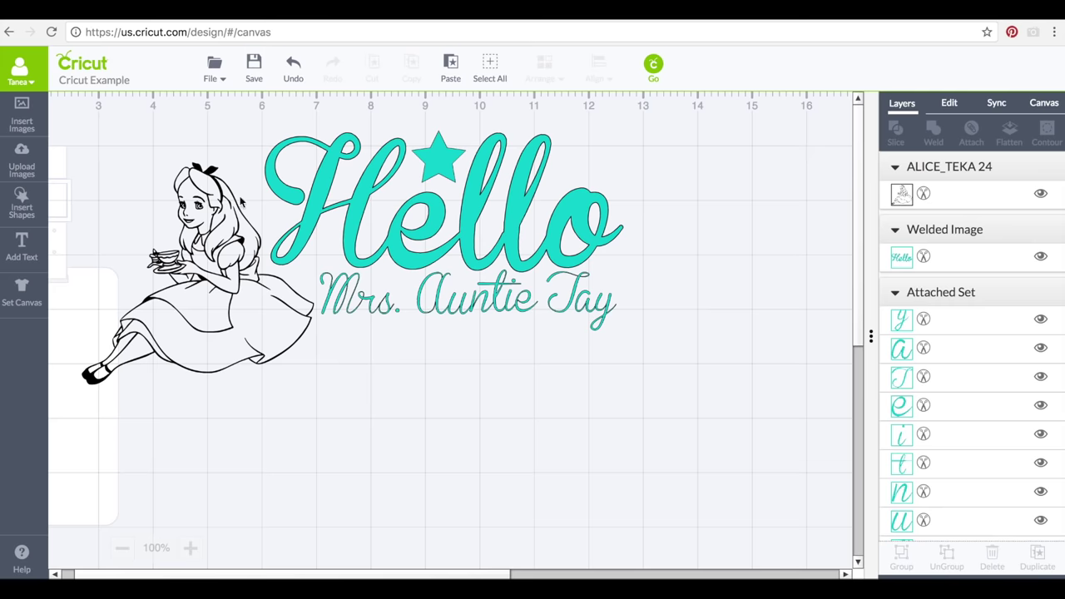
left_click_drag(209, 278, 214, 283)
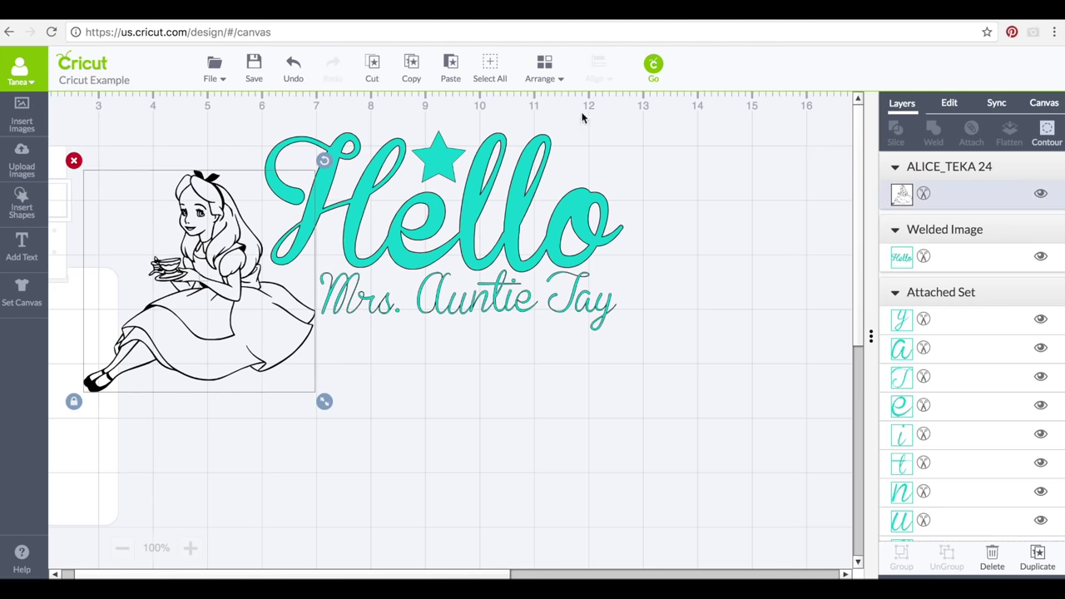
Step: Open the mat preview and shift the outline Alice slightly inward from the corner of the black mat
left_click(653, 67)
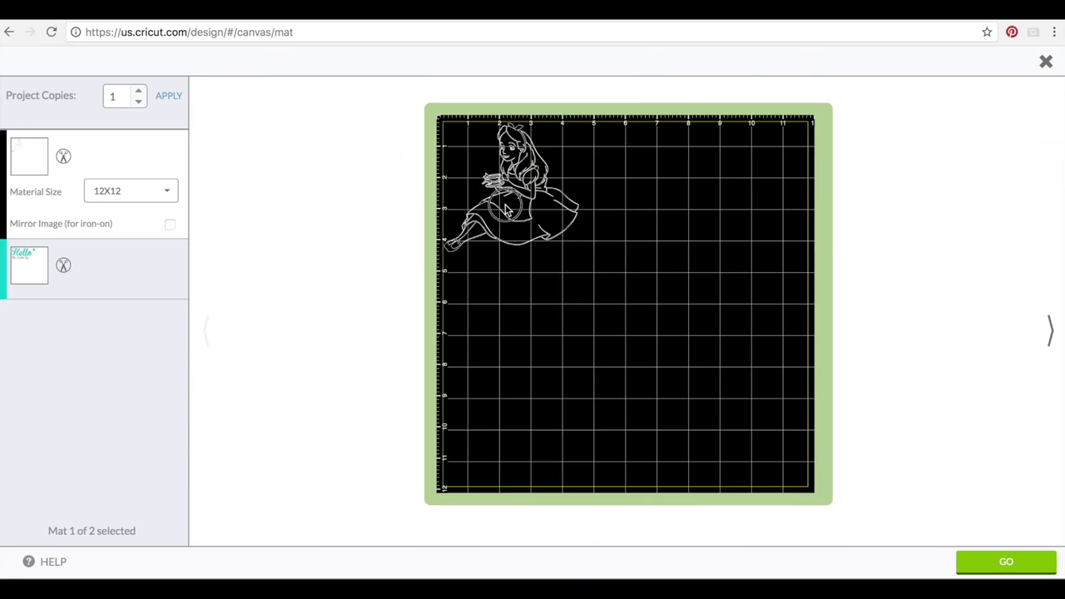
mouse_move(505, 210)
left_mouse_down()
mouse_move(542, 241)
mouse_move(524, 220)
left_mouse_up()
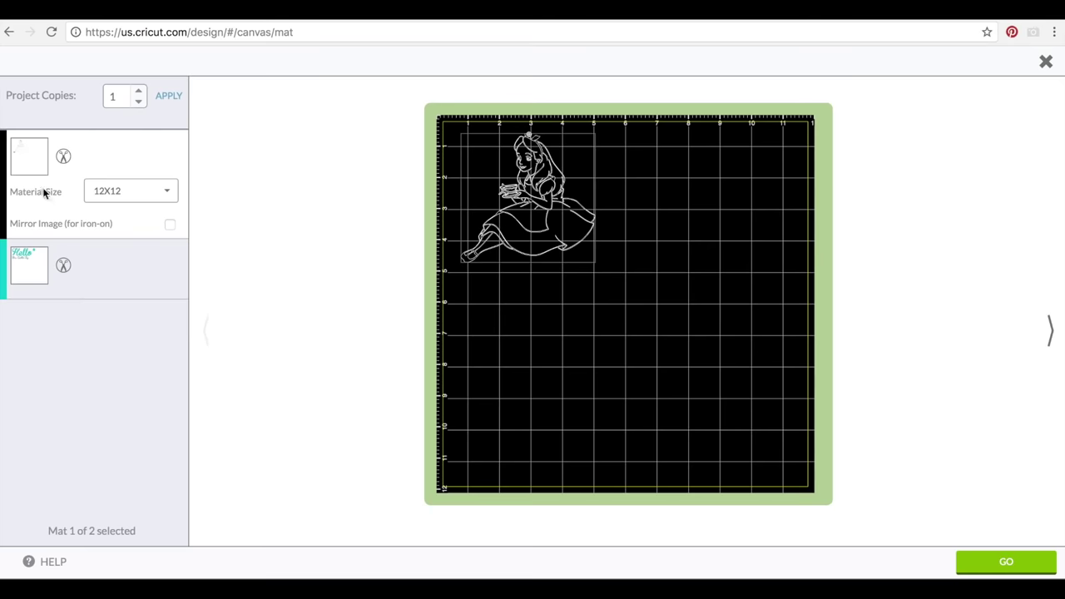
Step: On the turquoise mat, move the name line and Hello text lower and place the star between them, near the name line's start
left_click(30, 264)
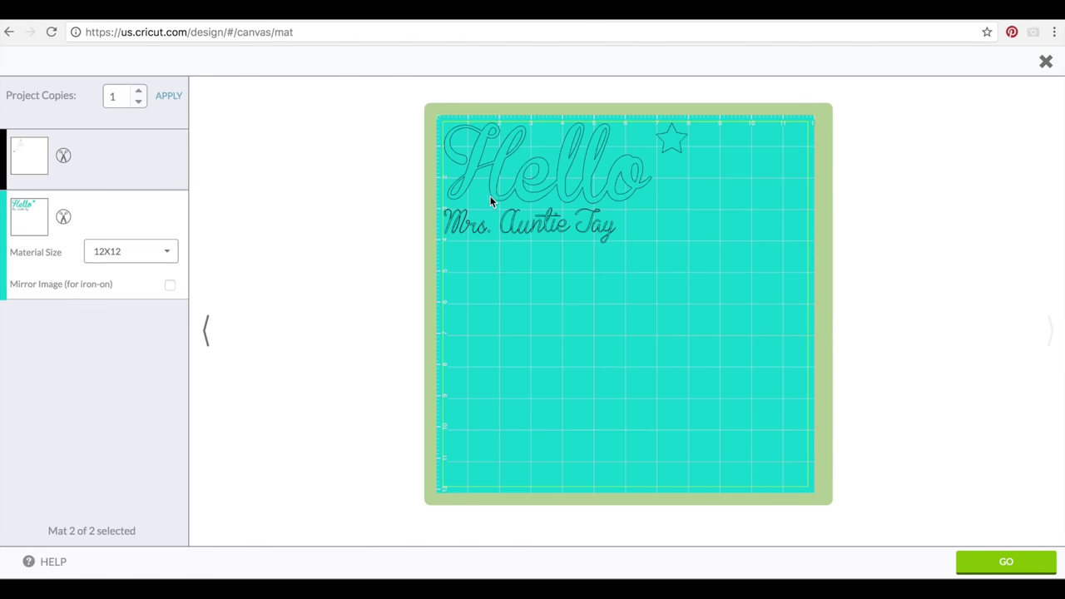
left_click_drag(533, 235, 635, 373)
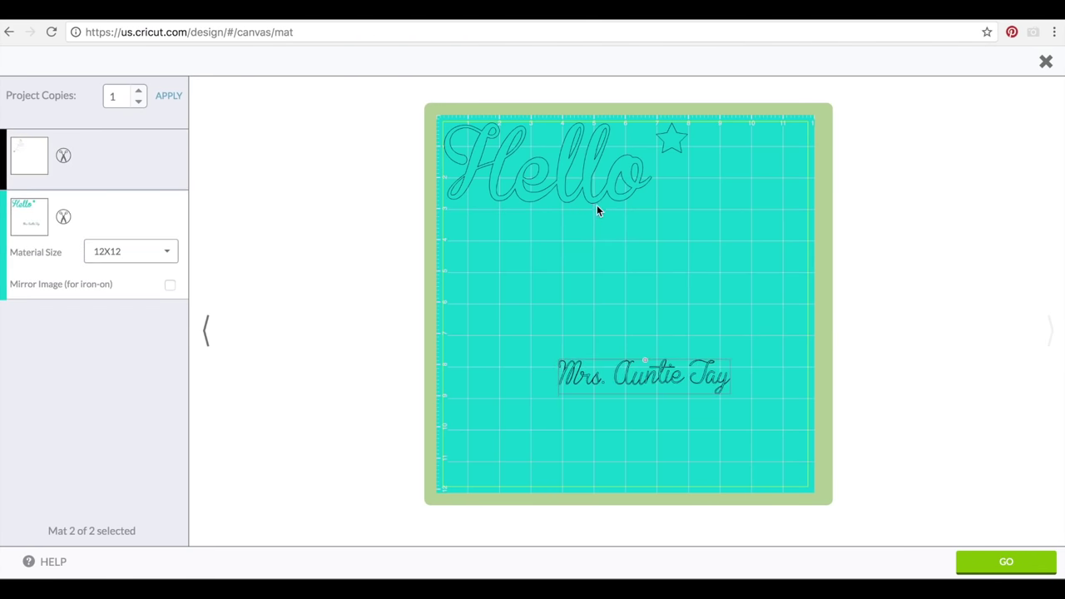
left_click_drag(591, 195, 656, 278)
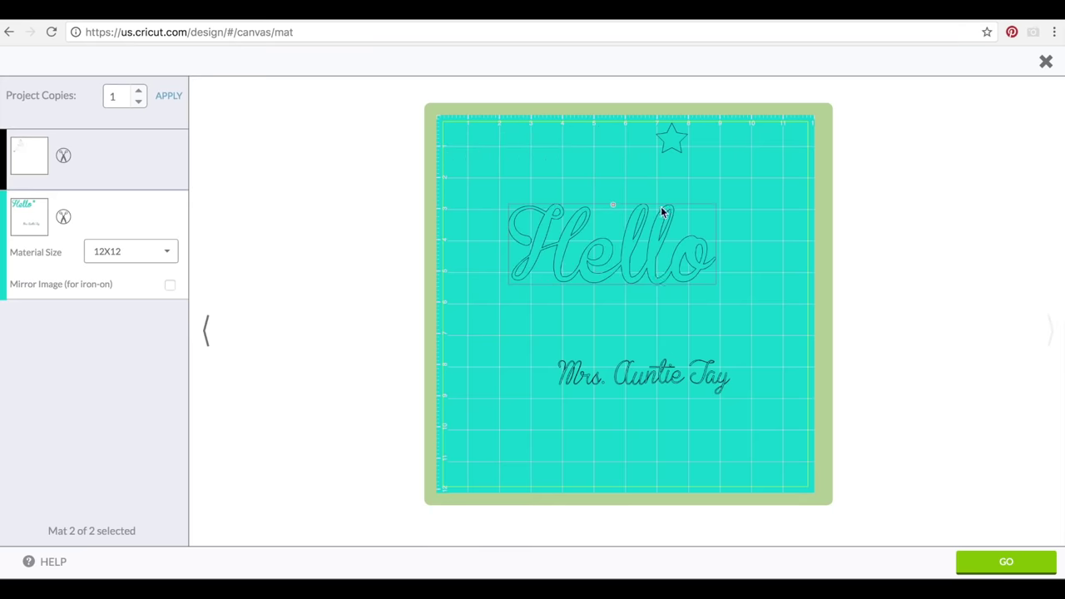
left_click_drag(668, 144, 525, 356)
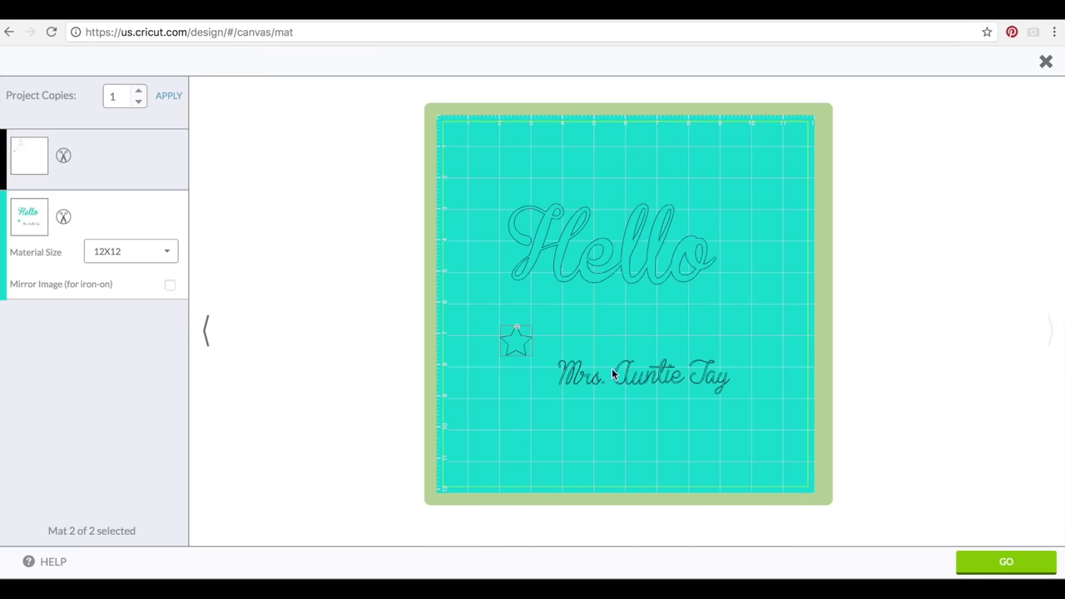
Step: Stack the turquoise mat's shapes with Hello near the upper edge, the star centred beneath it and the name line below the star
left_click(707, 374)
left_click_drag(569, 267, 573, 199)
left_click_drag(519, 355, 612, 263)
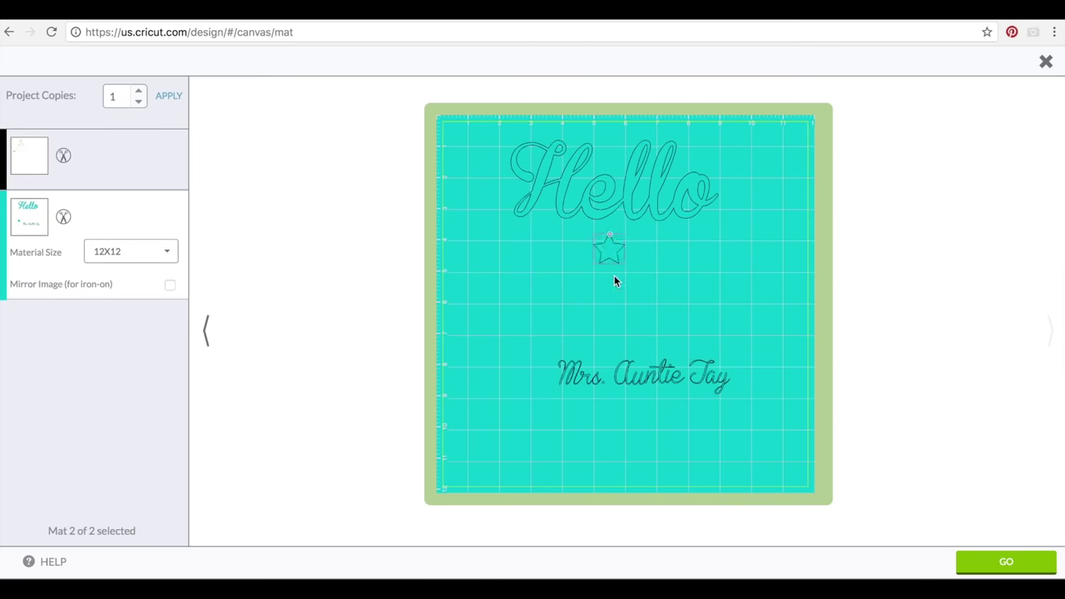
left_click_drag(623, 374, 589, 293)
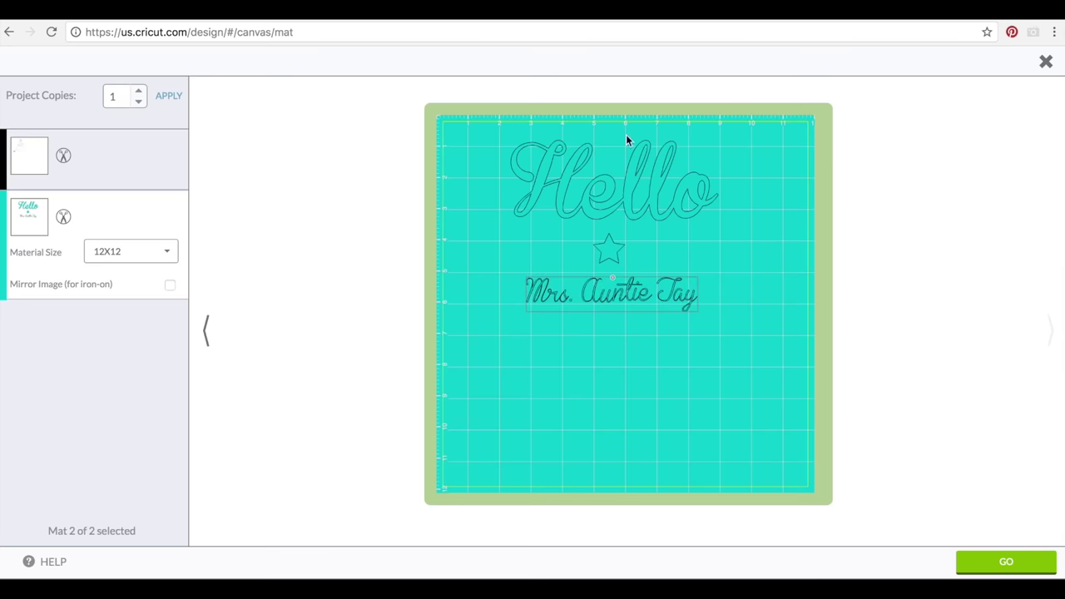
Step: Move the name line to the mat's lower right area and the Hello text into its upper left corner
left_click_drag(639, 299, 727, 424)
left_click_drag(642, 209, 563, 169)
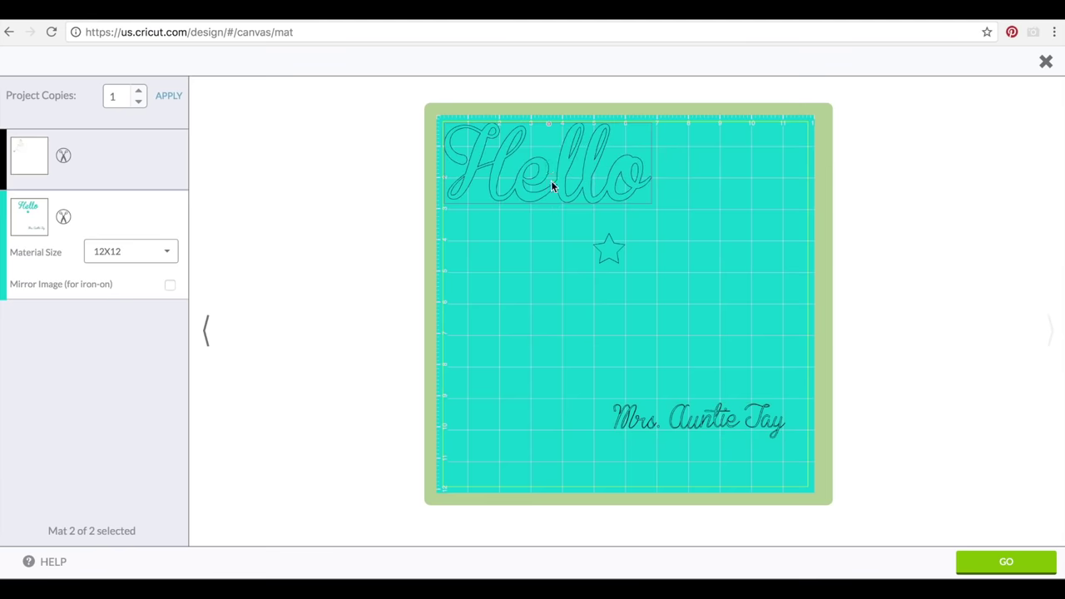
Step: On the turquoise mat, tuck the star under the start of Hello and place the name line directly beside it
left_click_drag(607, 249, 448, 219)
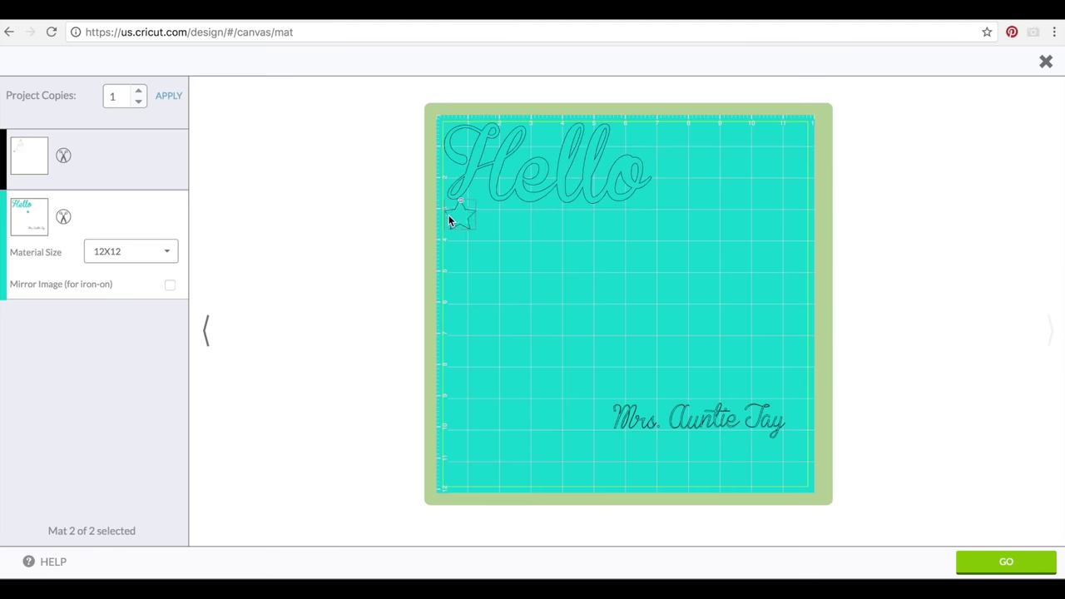
left_click_drag(695, 421, 558, 229)
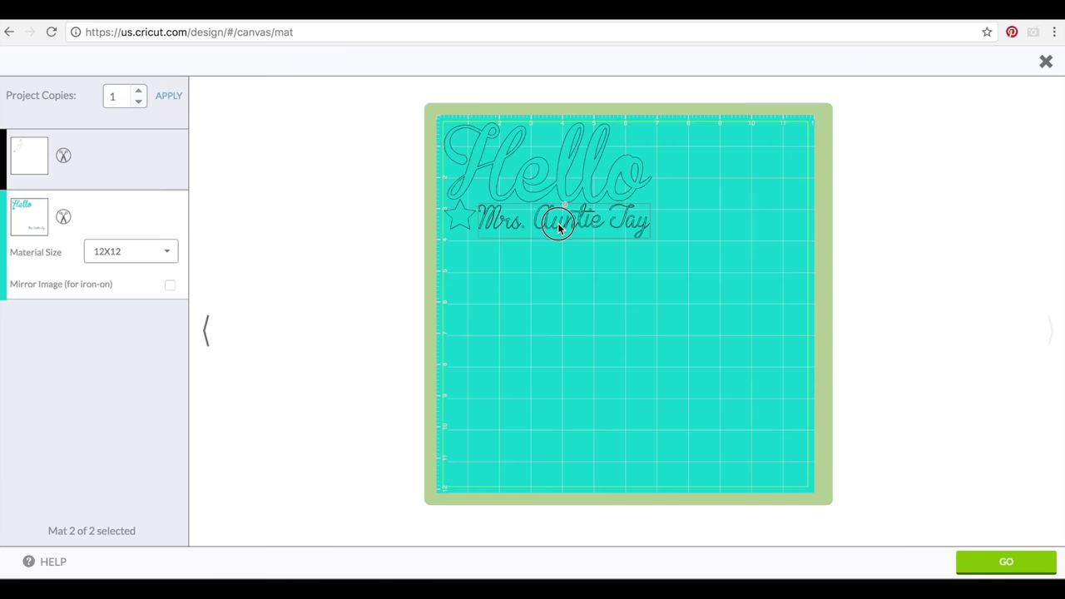
left_click(588, 326)
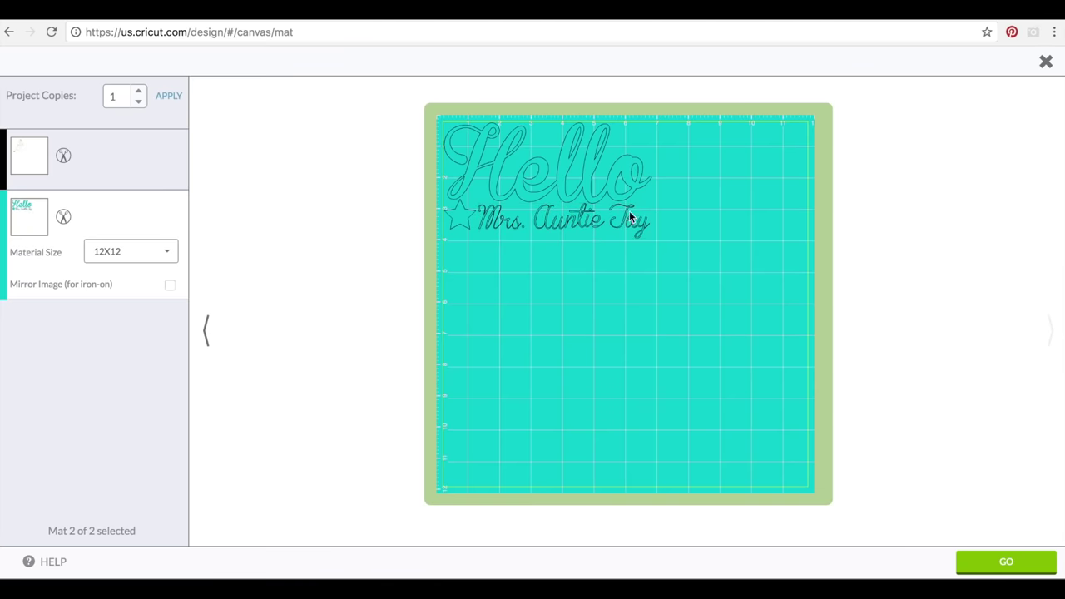
Step: Nudge the outline Alice into place near the black mat's upper left corner and proceed to the cutting stage
left_click(38, 166)
left_click_drag(527, 208, 510, 213)
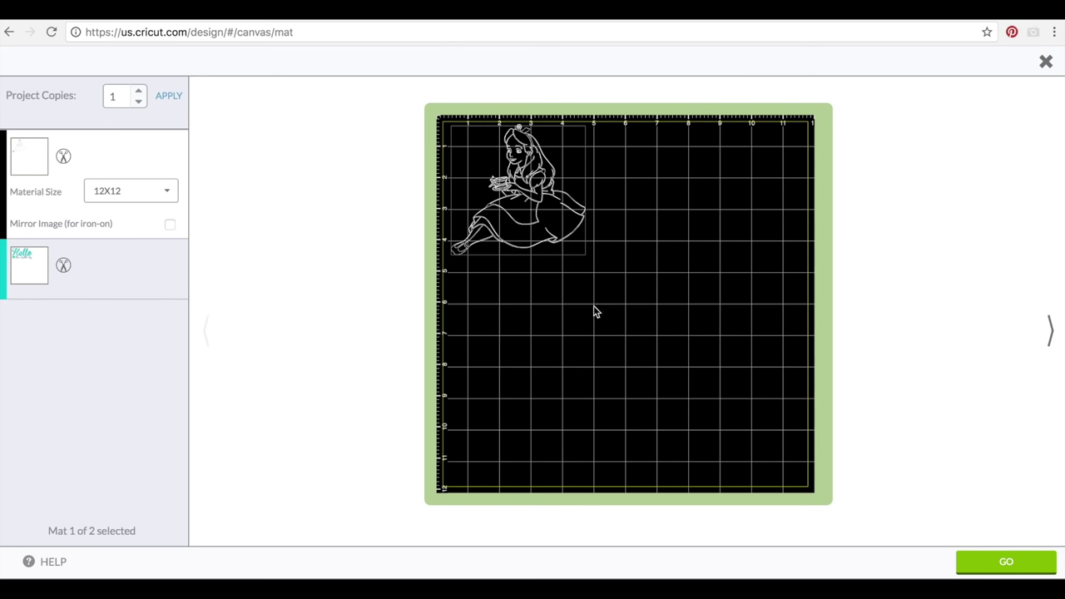
left_click_drag(514, 237, 512, 241)
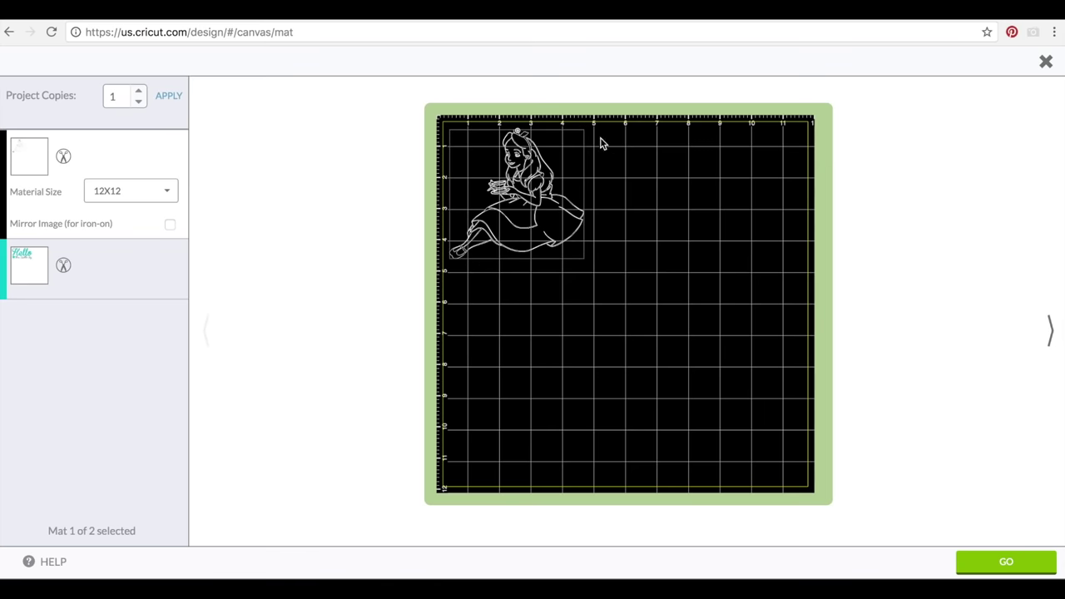
left_click_drag(546, 221, 545, 227)
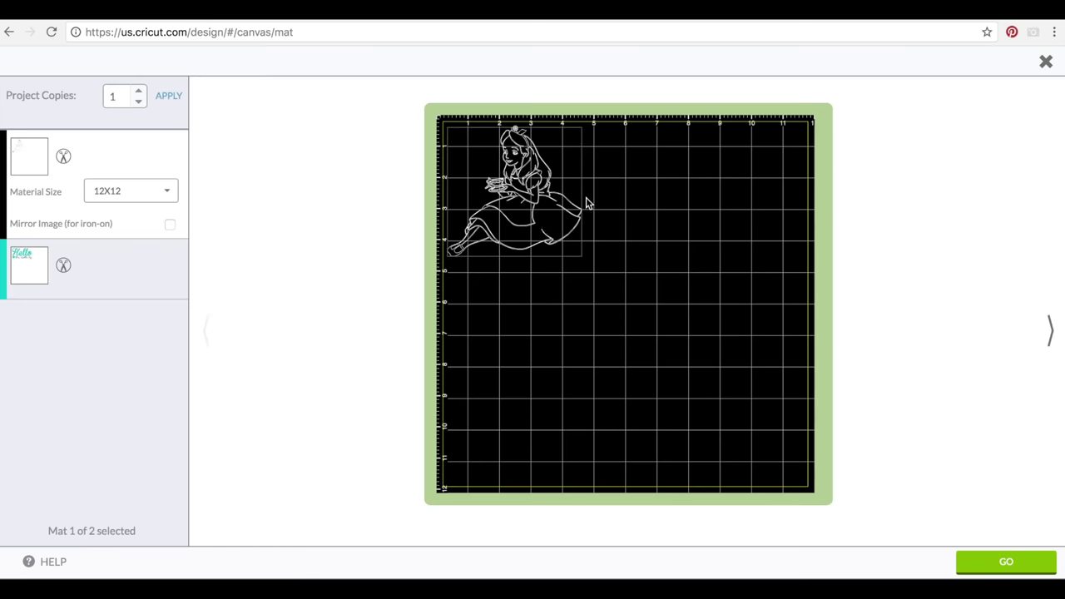
left_click(989, 571)
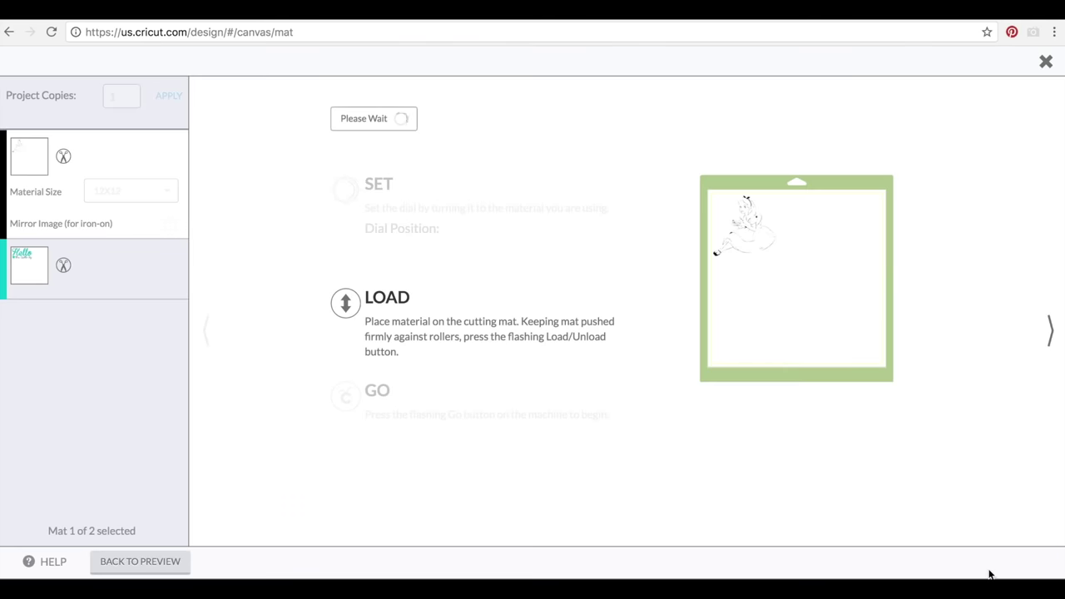